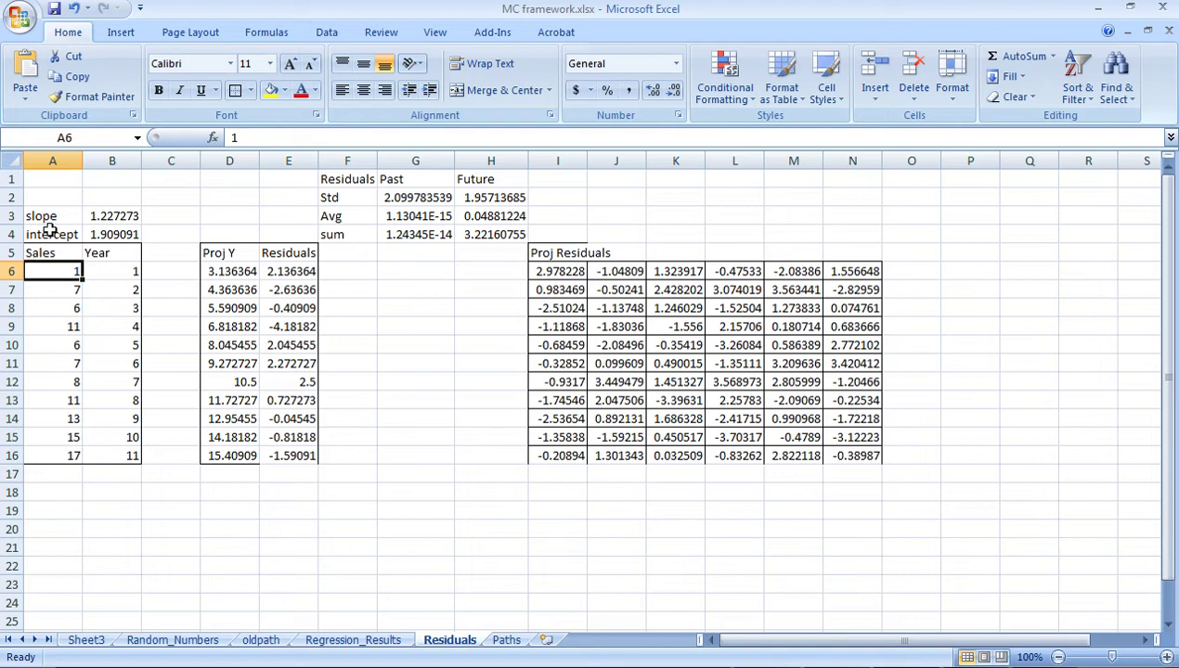
- Examine the Year data and the slope and intercept formulas in B3 and B4
click(119, 276)
key(shift+Down)
key(shift+Down)
key(shift+Down)
key(shift+Down)
key(shift+Down)
key(shift+Down)
click(115, 217)
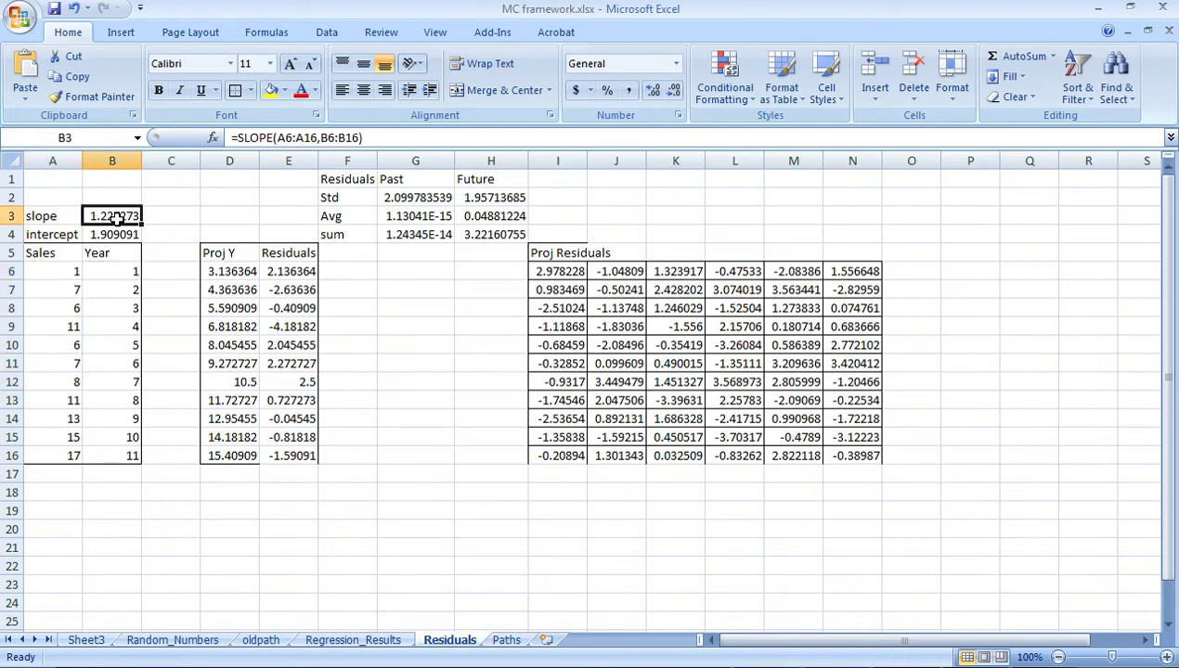
key(F2)
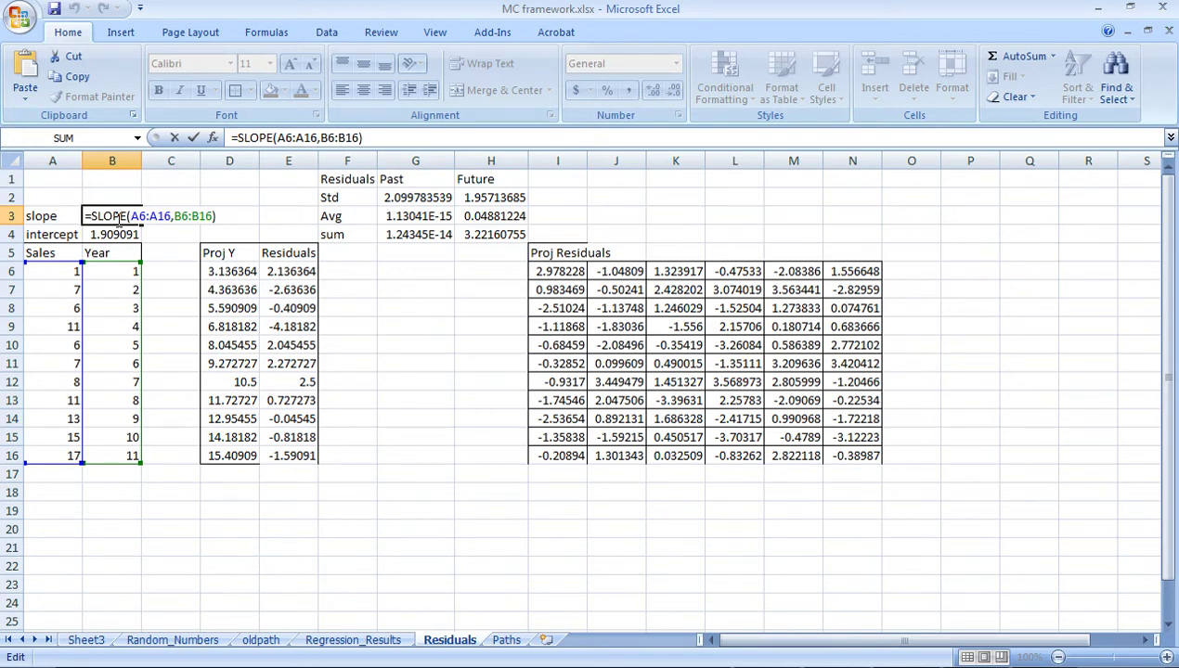
key(Escape)
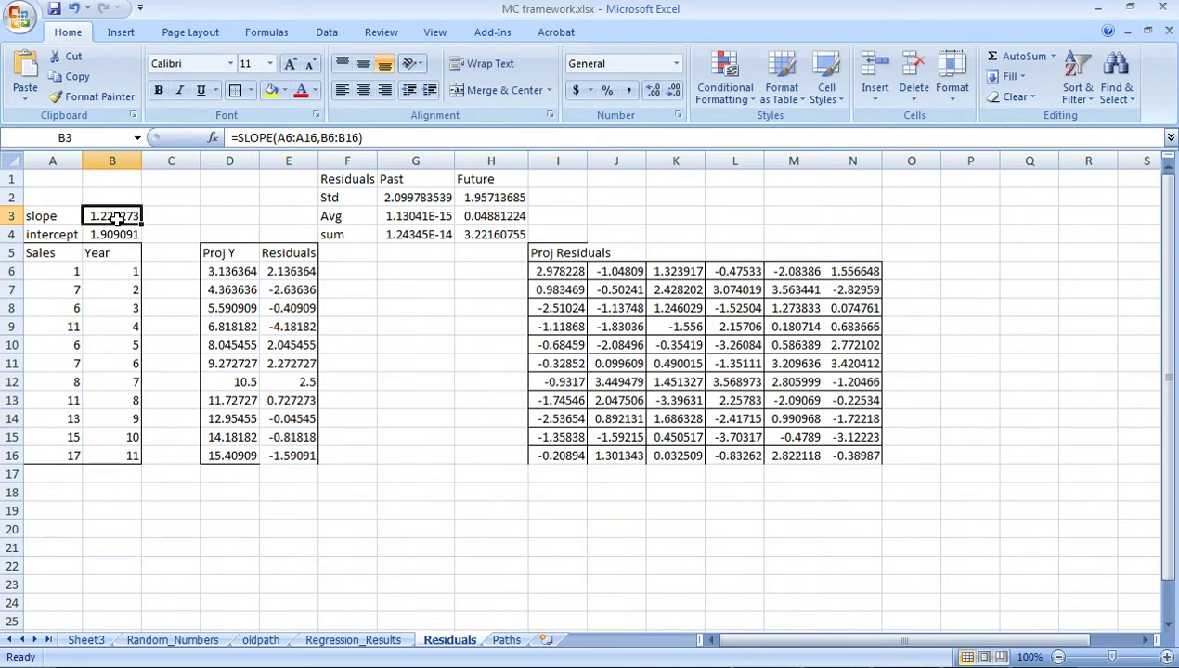
key(Down)
key(F2)
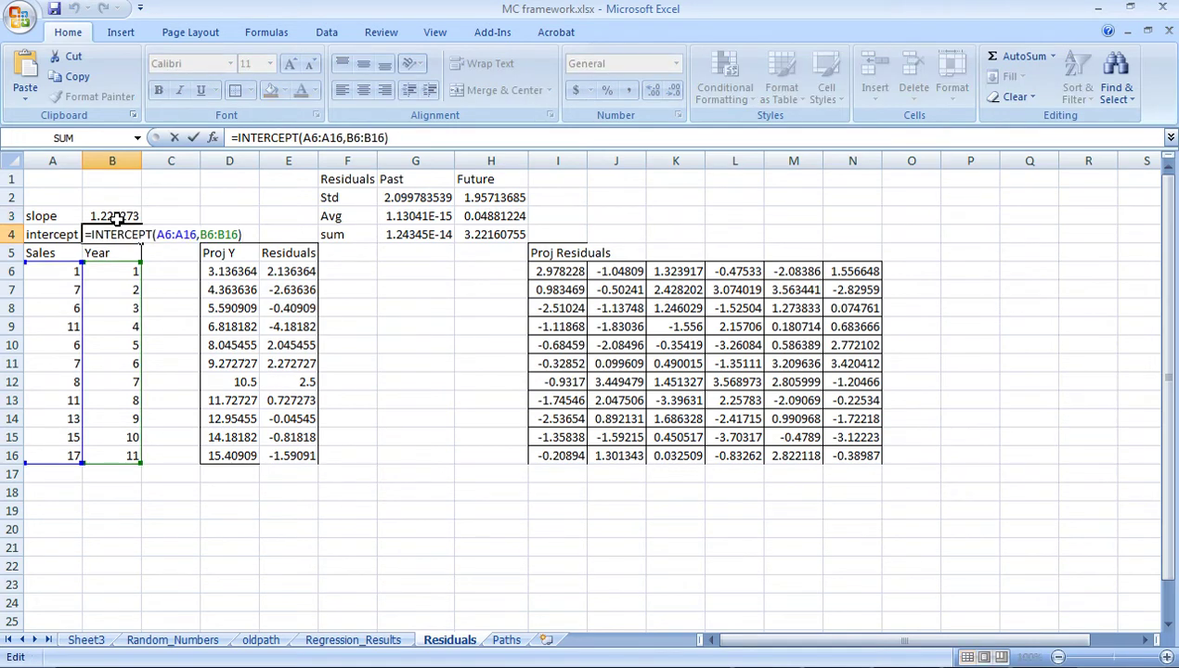
key(Escape)
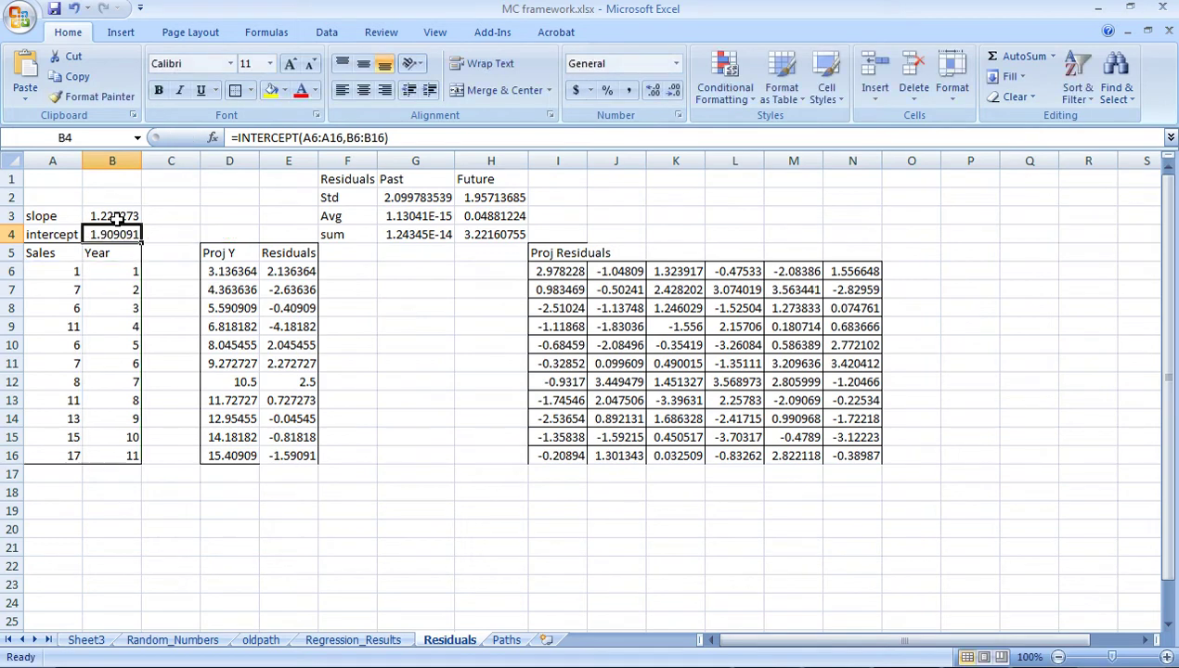
- Apply an outside border around the Proj Y and Residuals values in D6:E16
click(229, 272)
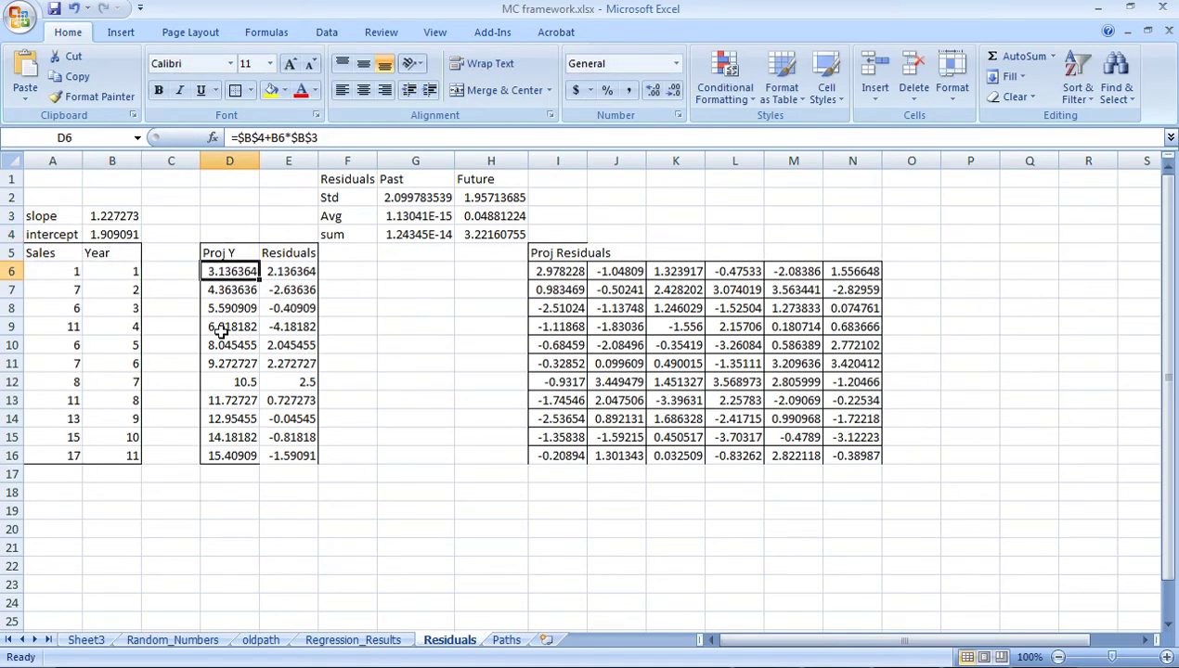
drag(222, 277, 297, 455)
click(236, 90)
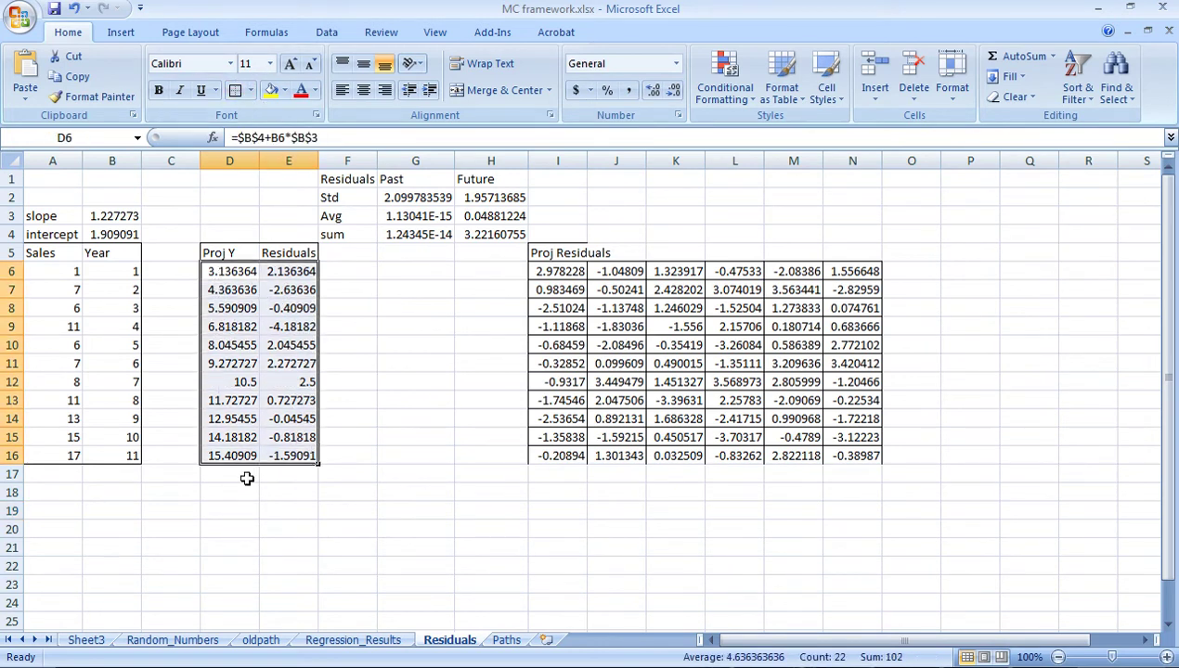
click(244, 474)
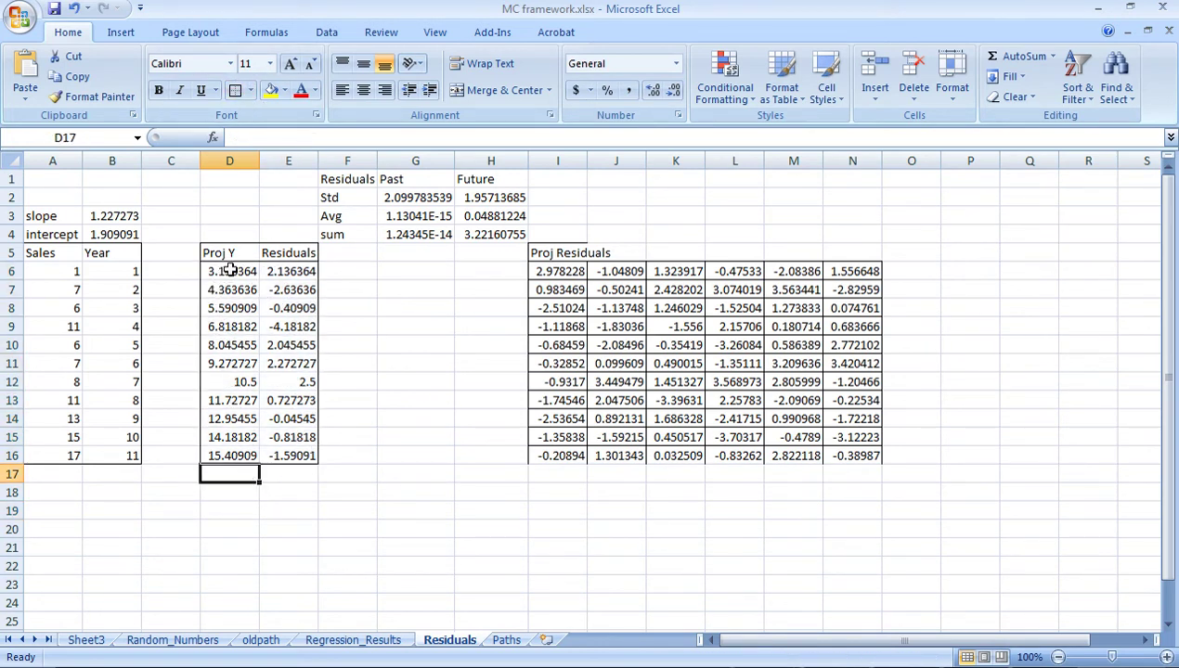
- Fill the Proj Y values in D6:D16 and the Sales values in A6:A16 with yellow
drag(228, 269, 238, 455)
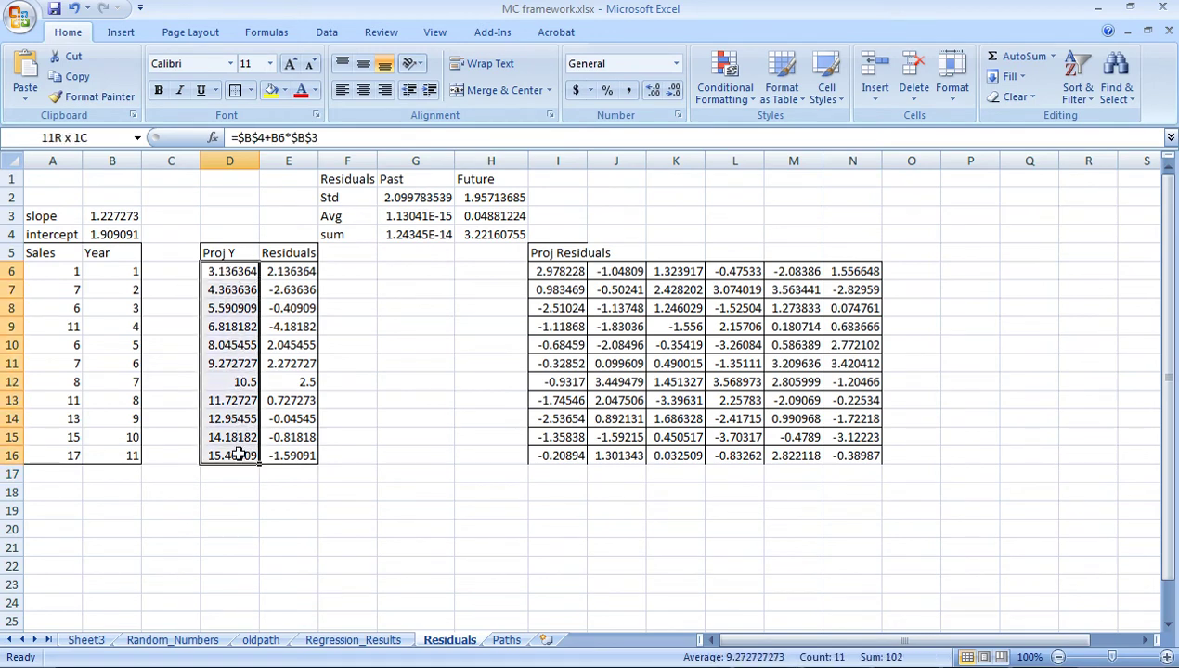
click(270, 90)
click(170, 508)
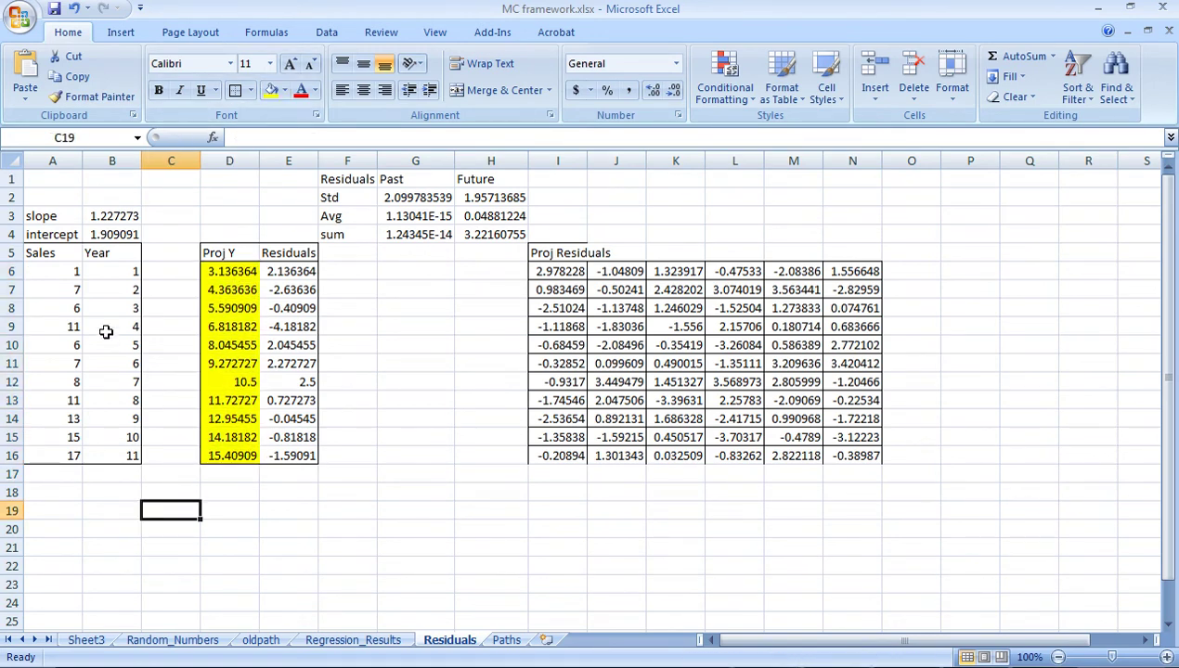
drag(70, 271, 72, 453)
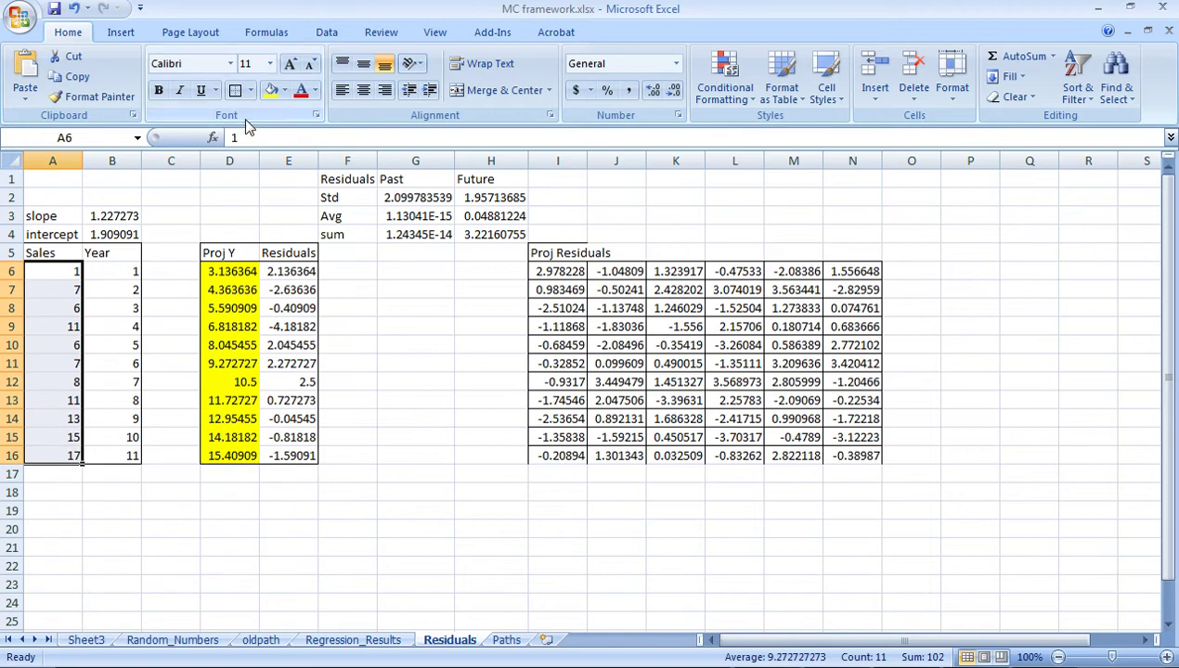
click(271, 90)
click(176, 557)
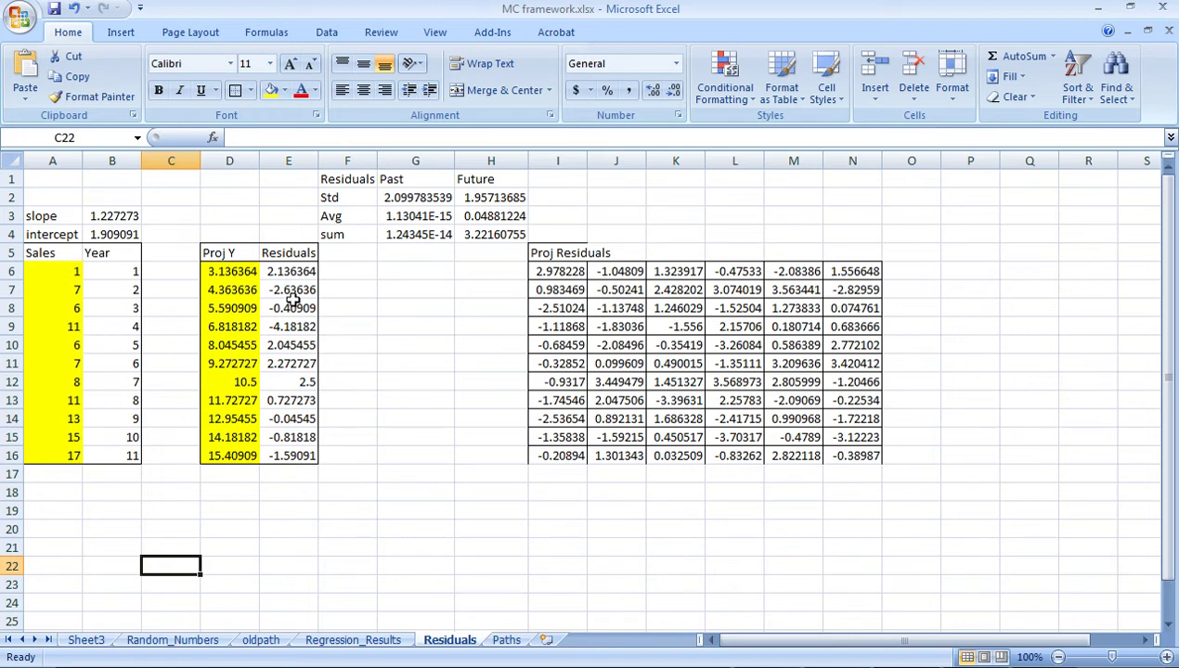
- Inspect the residual formulas in E6 and E9 and the cells of the Residuals range E6:E16
click(286, 271)
double_click(290, 271)
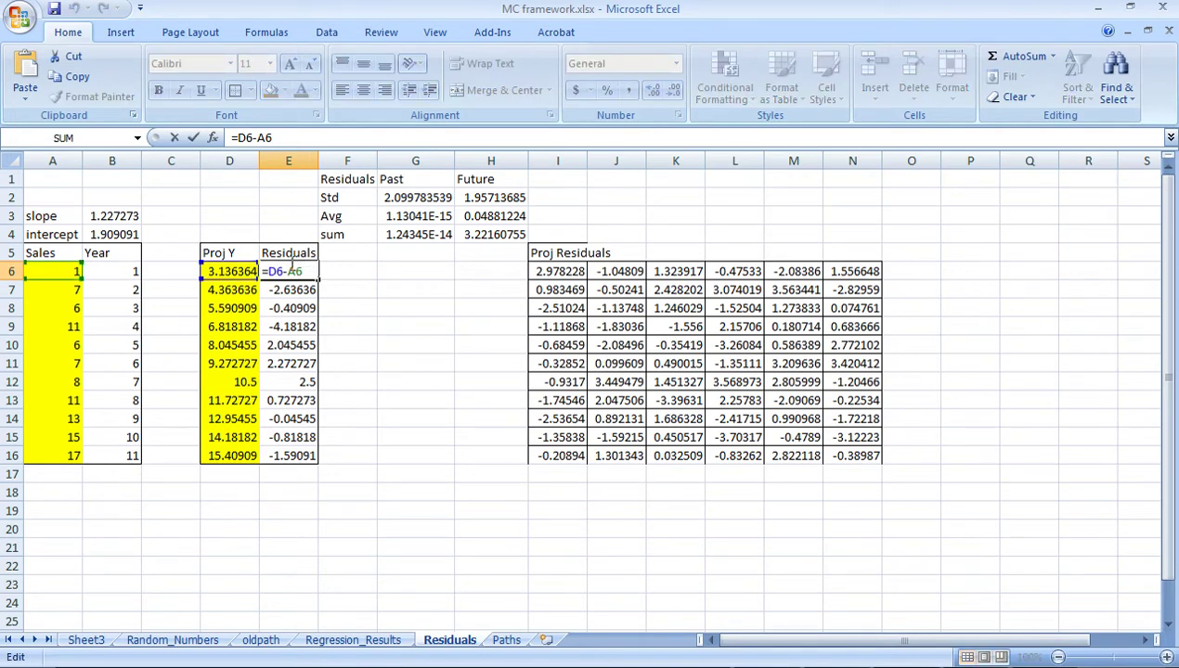
key(Escape)
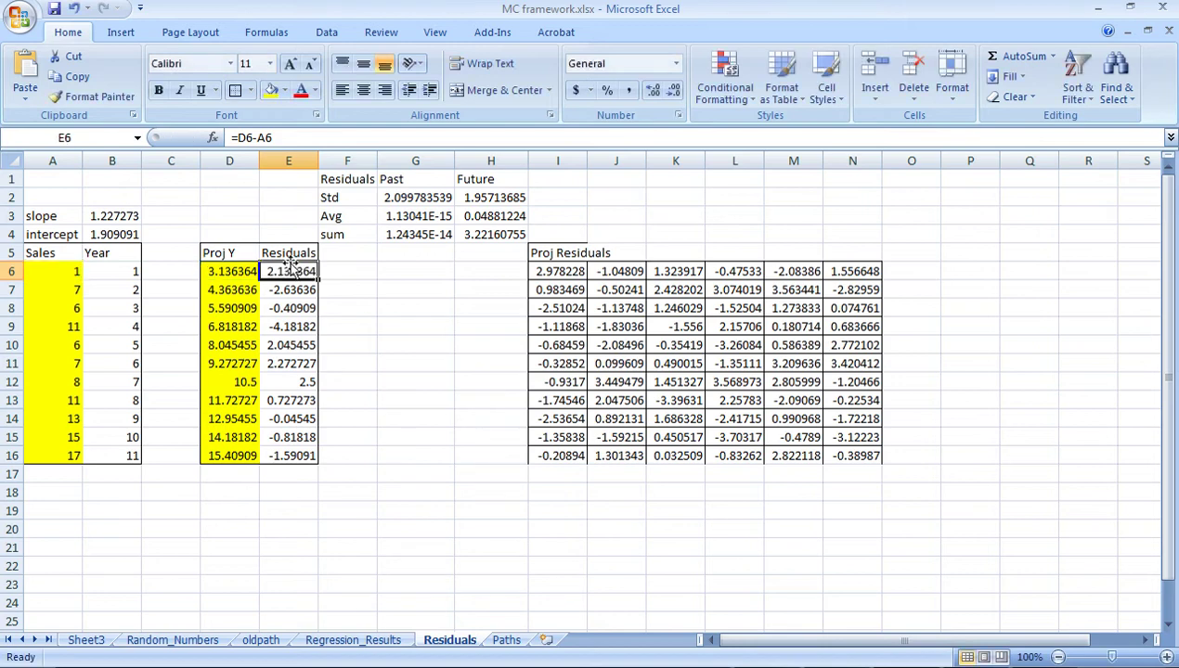
click(274, 321)
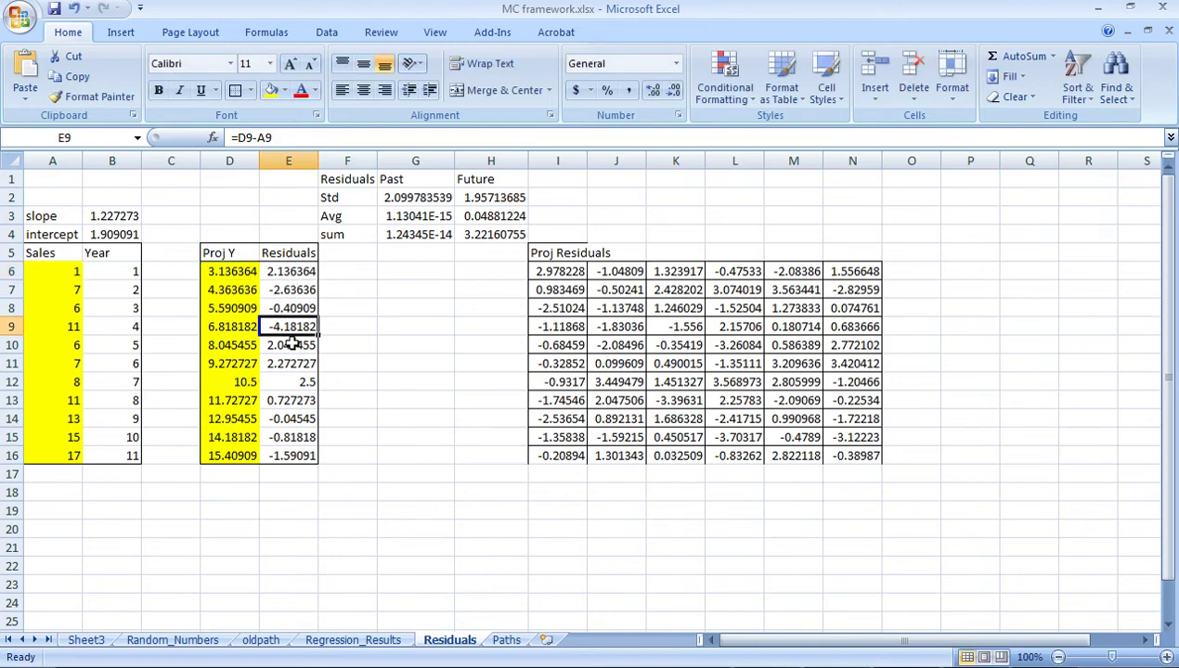
key(F2)
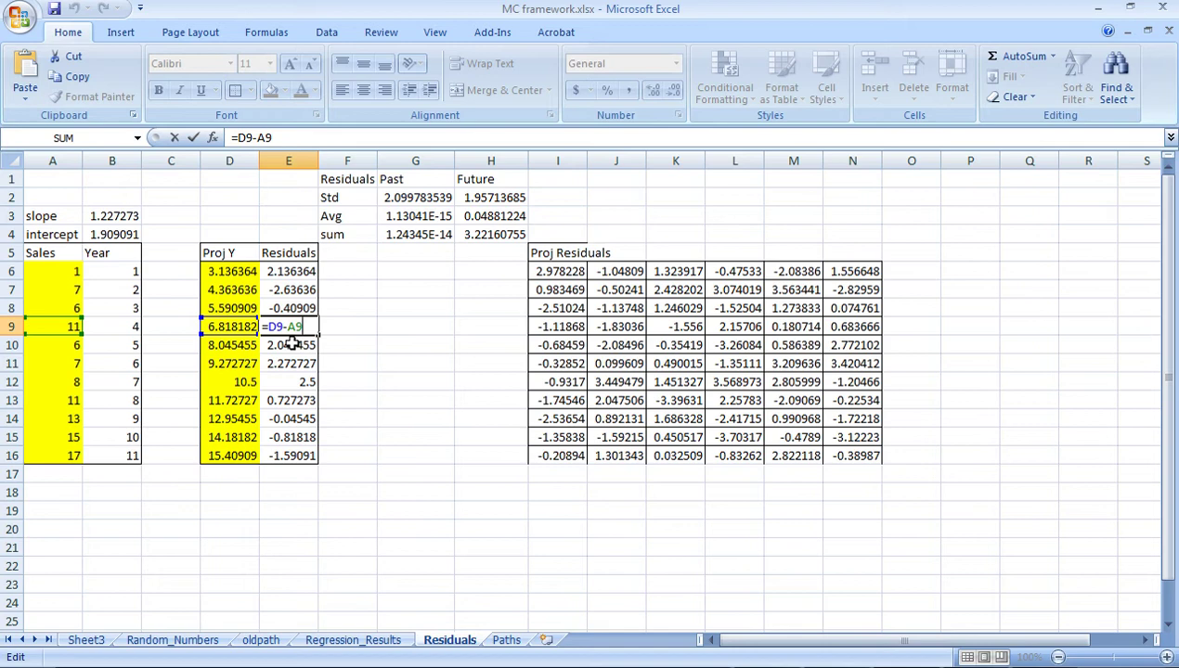
key(ctrl+Return)
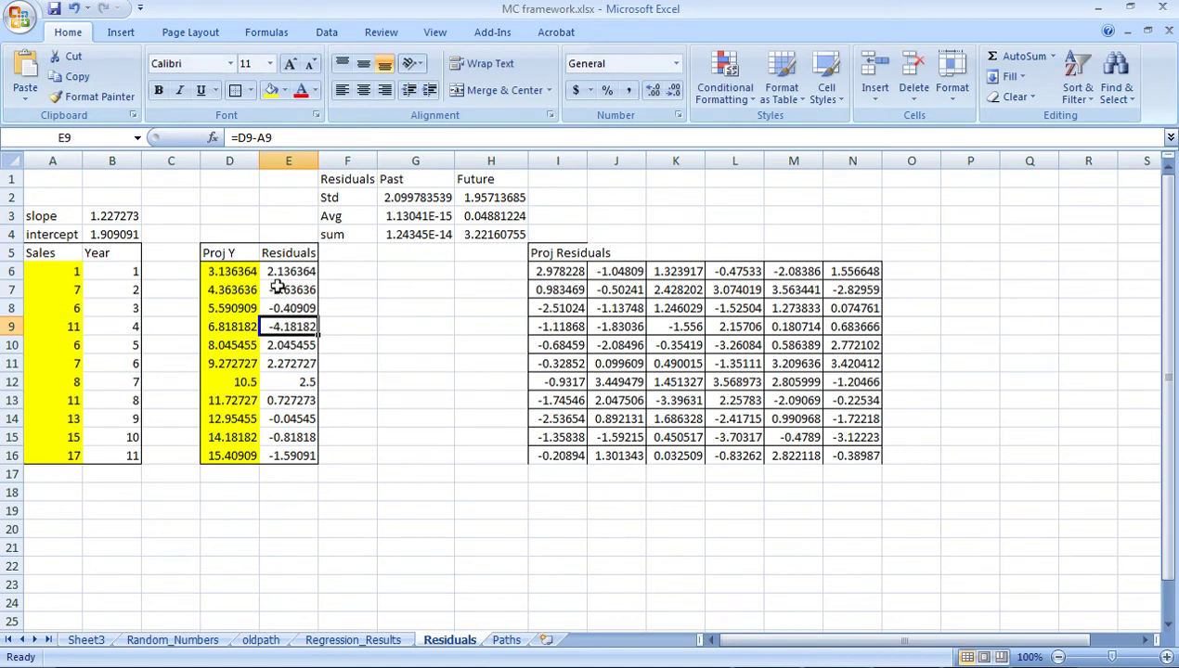
drag(276, 272, 295, 445)
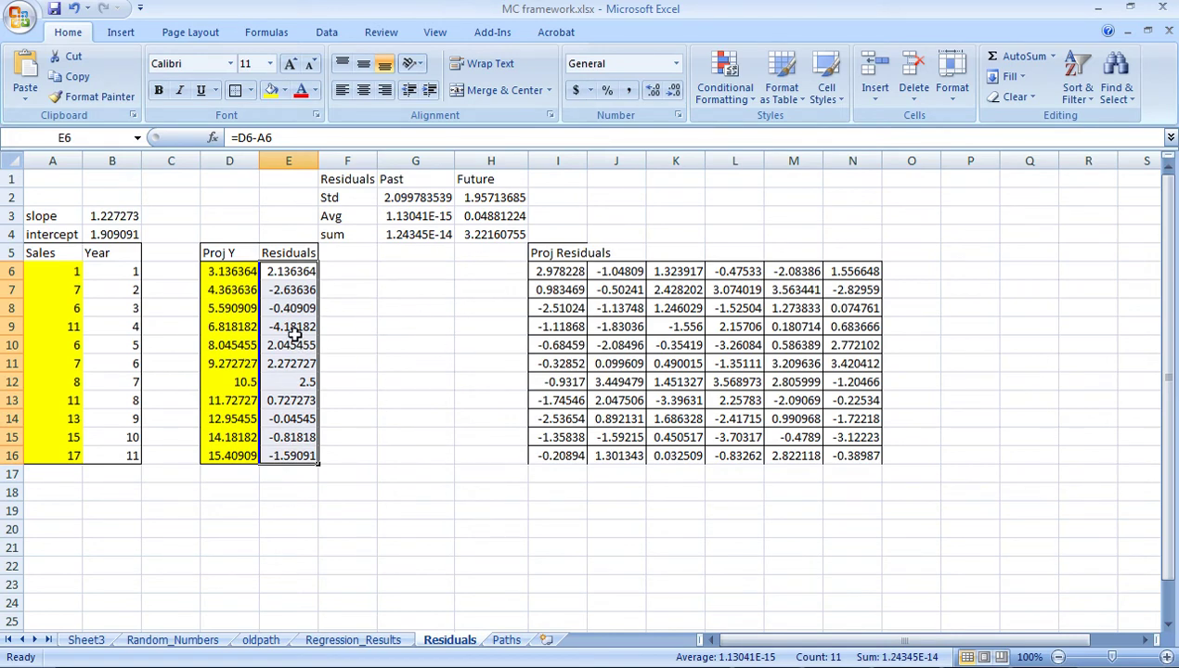
click(246, 522)
drag(296, 279, 310, 453)
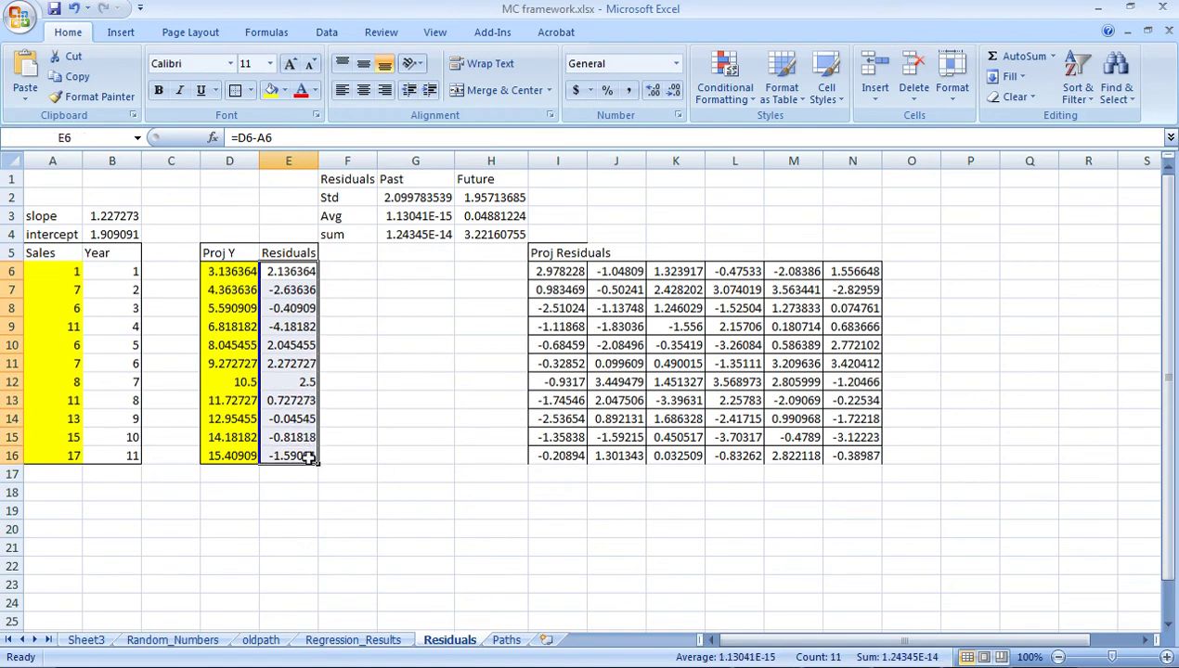
- Look at the projection years in F8:K8 of the Paths sheet, and return to the residuals in E6:E16 on the Residuals sheet
click(506, 640)
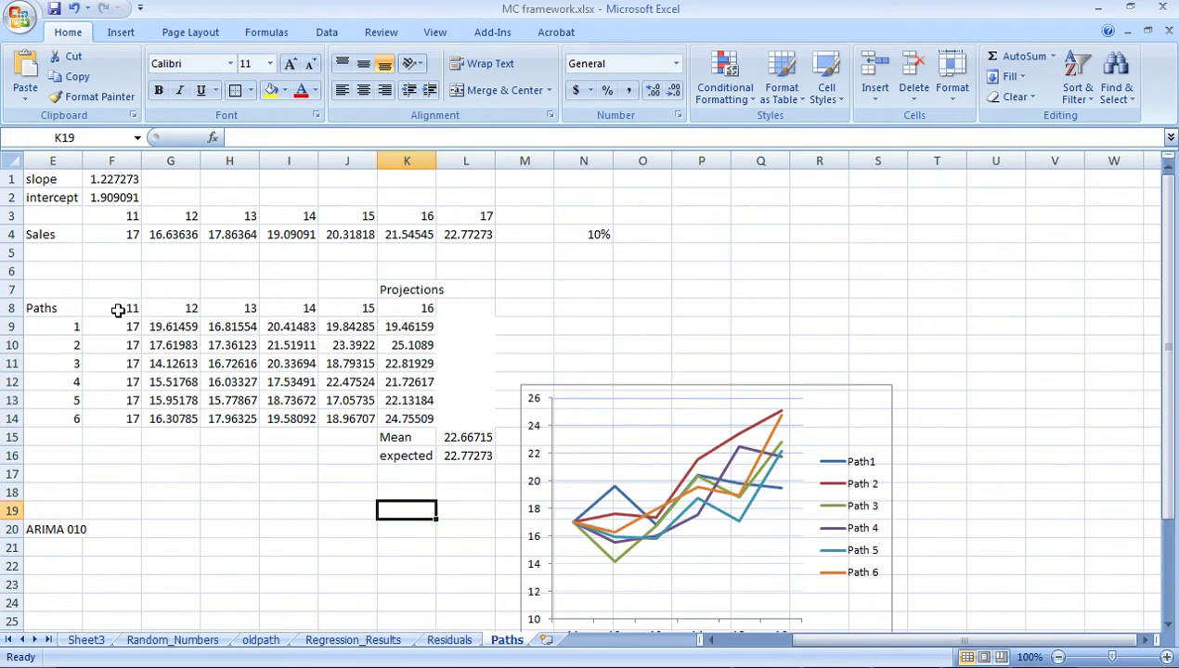
drag(129, 310, 400, 312)
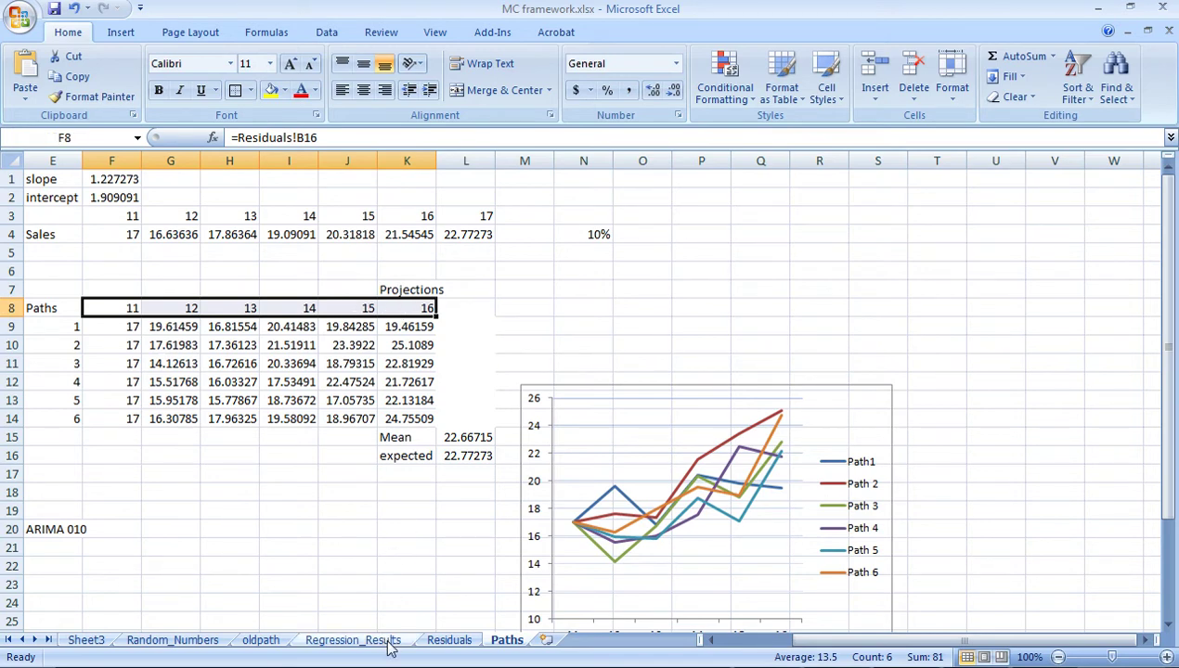
click(450, 640)
drag(299, 274, 305, 450)
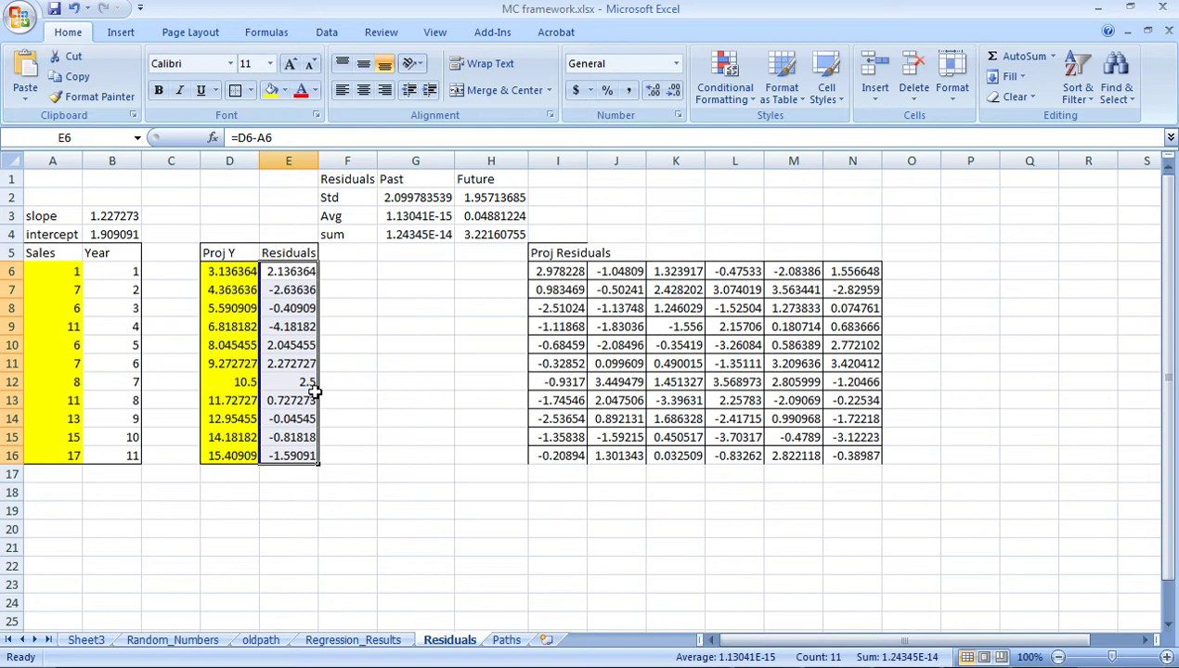
click(361, 379)
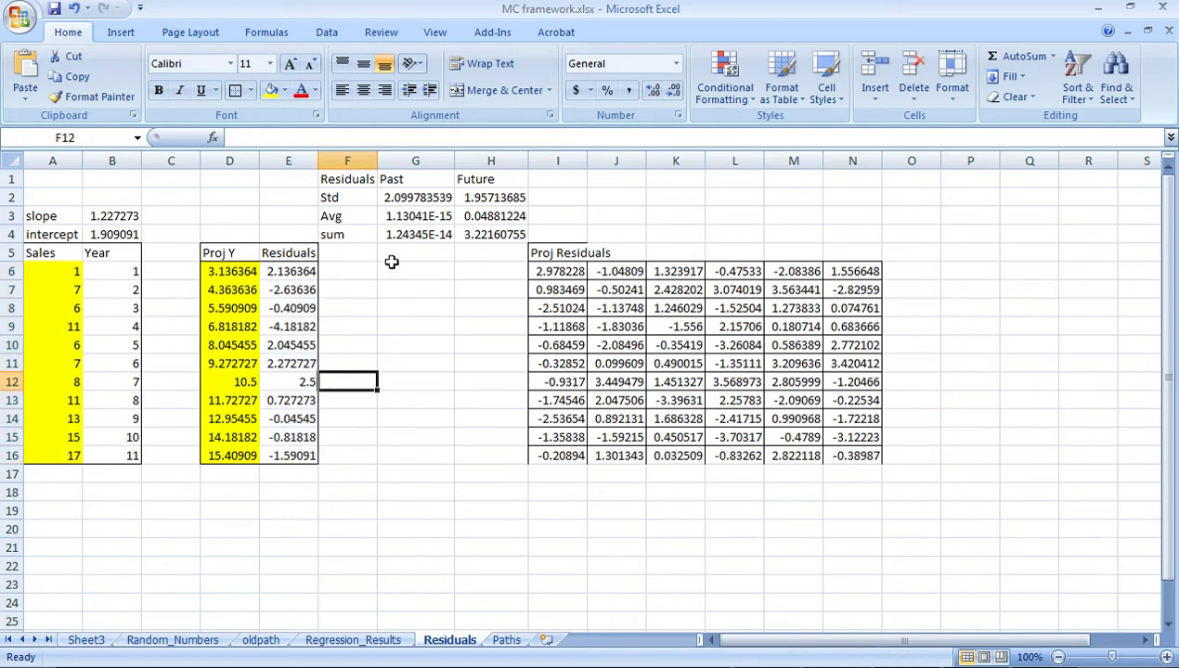
- Examine the standard deviation, average and sum formulas for the past residuals in G2:G4
click(398, 200)
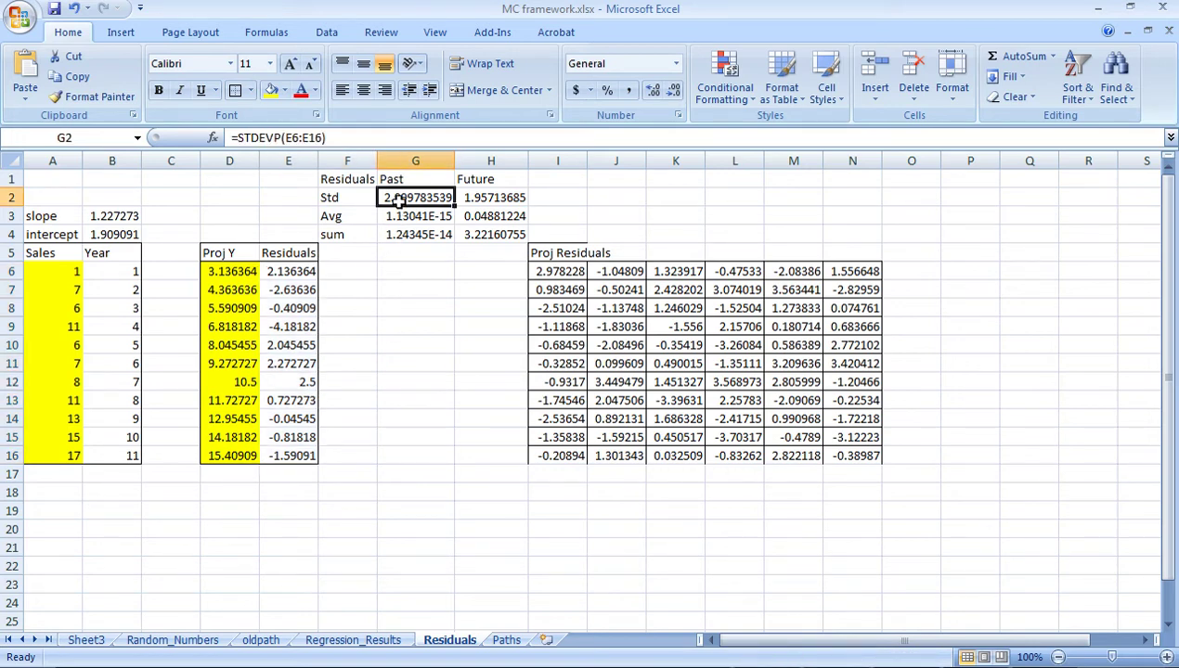
double_click(399, 201)
key(Escape)
key(Down)
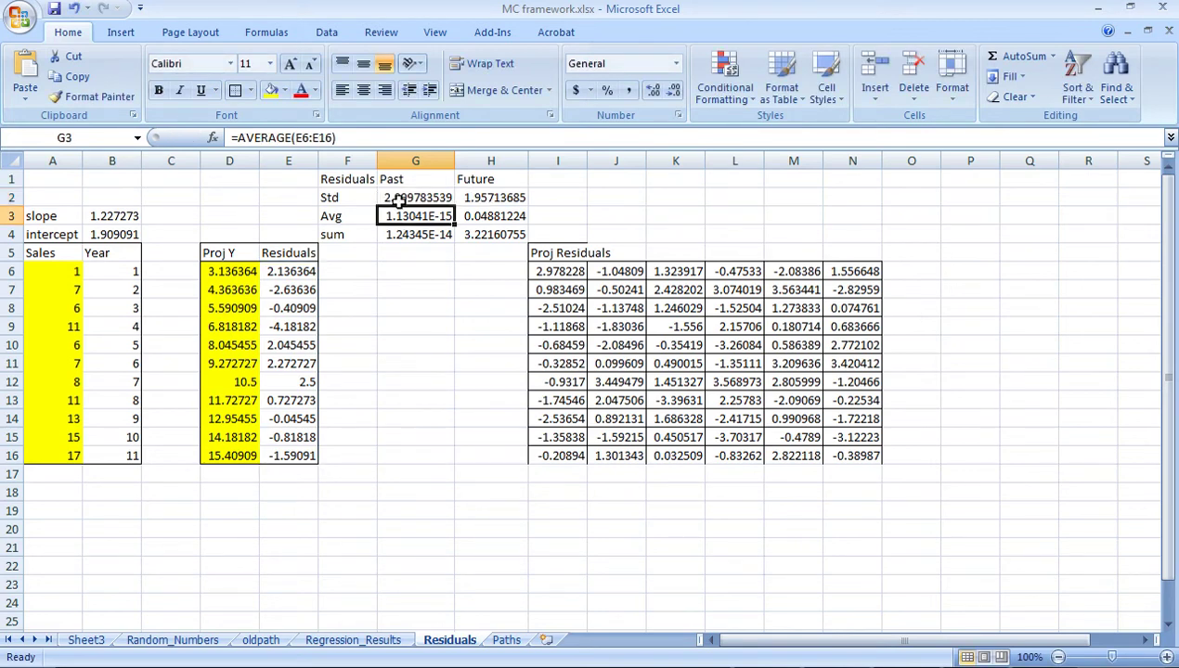
key(F2)
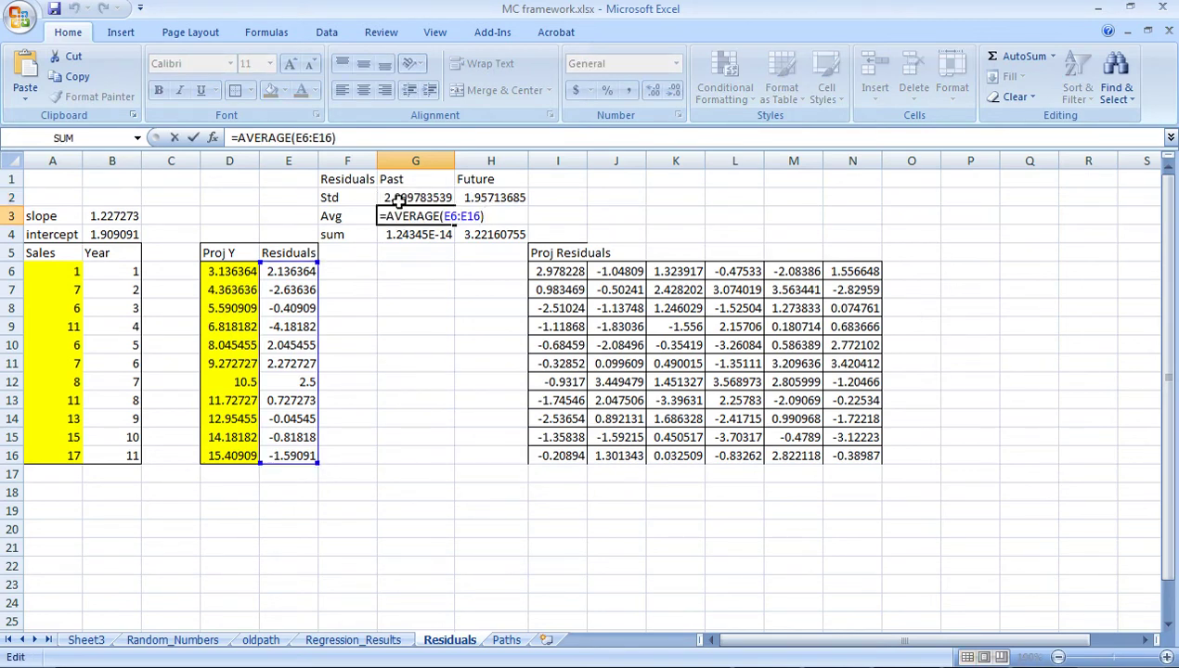
key(Escape)
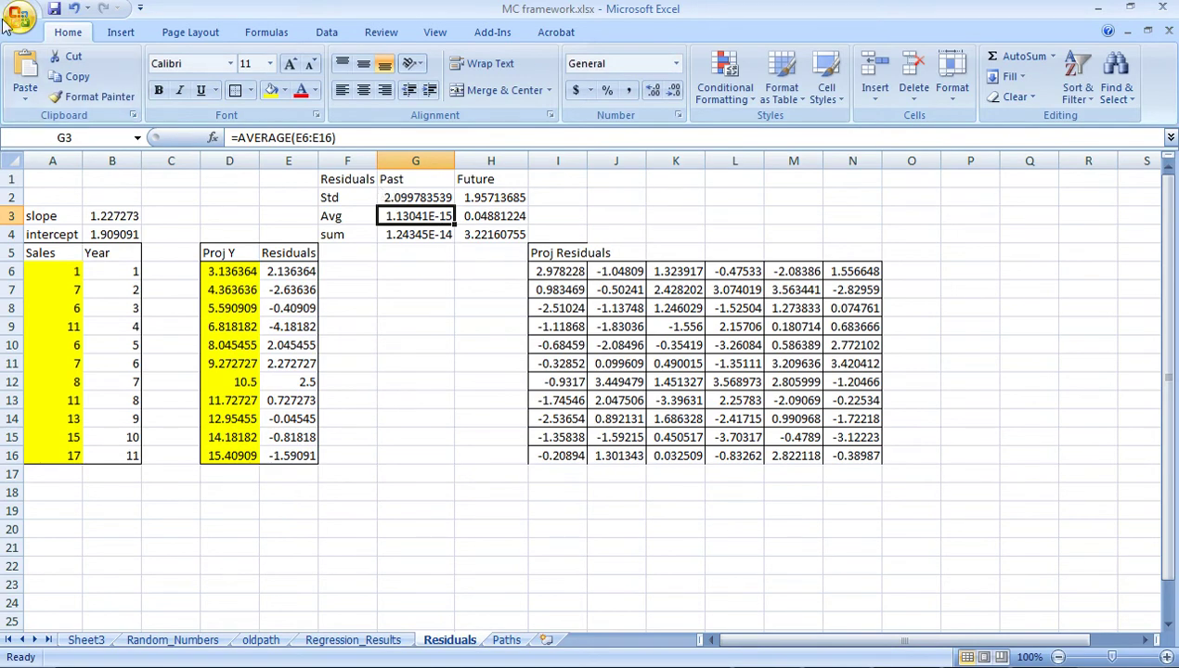
click(386, 238)
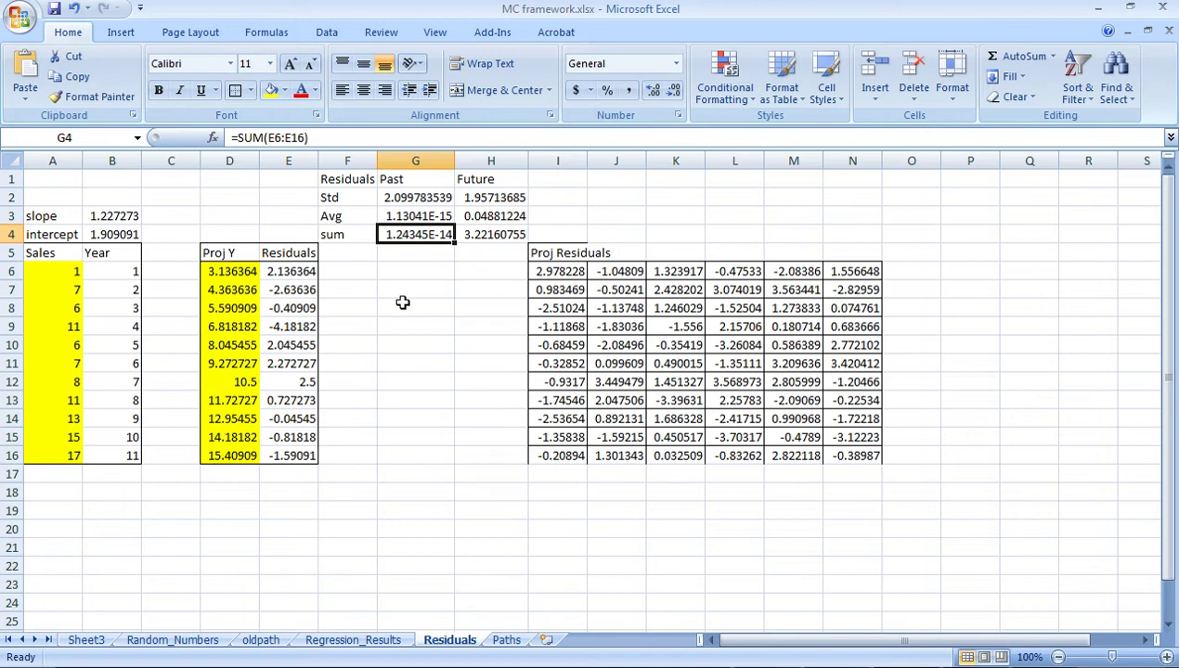
key(F2)
key(Escape)
- Copy the full formula text of the first projected residual in I6, leaving the cell unchanged
click(547, 254)
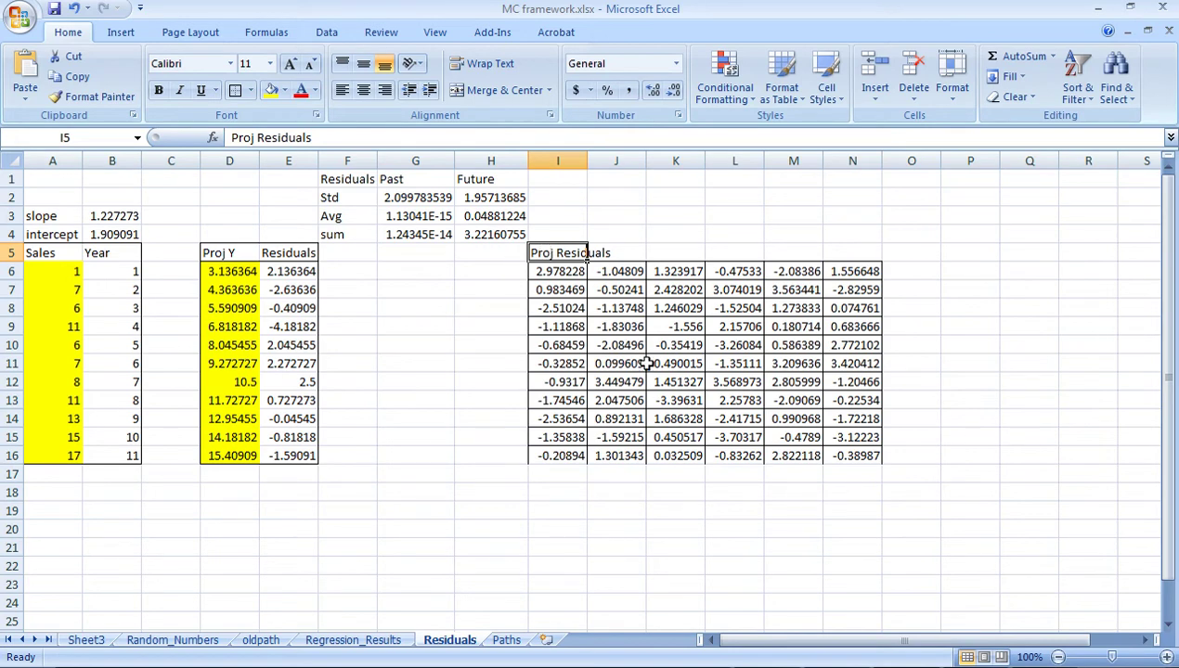
click(547, 272)
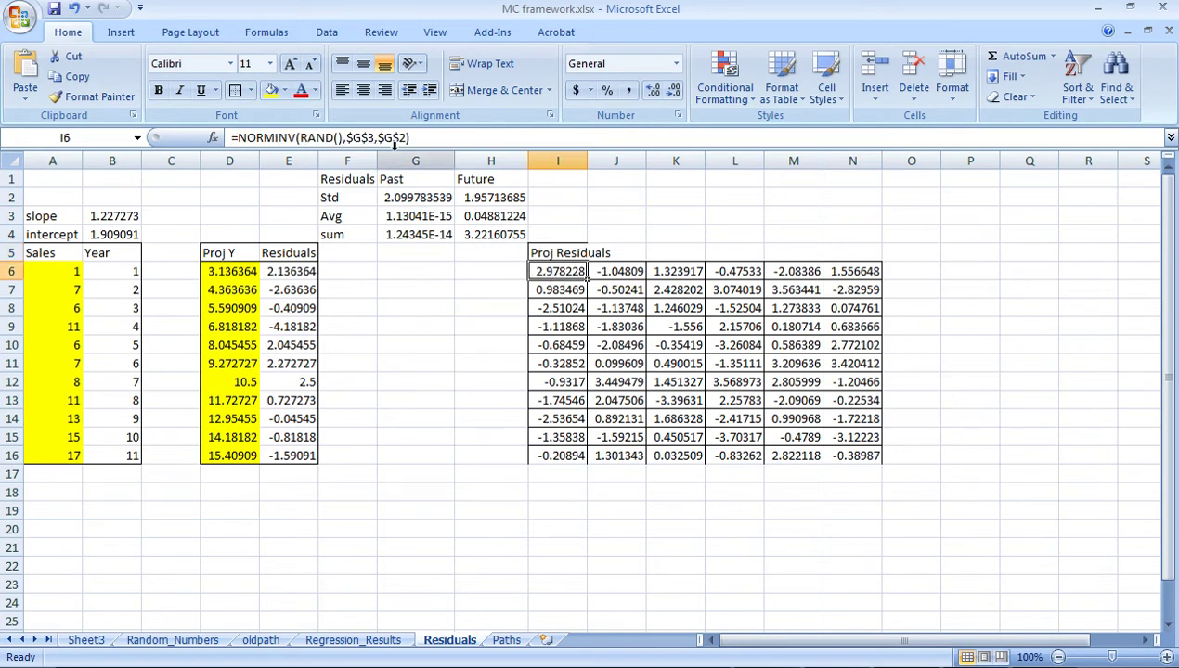
click(426, 138)
drag(426, 138, 177, 138)
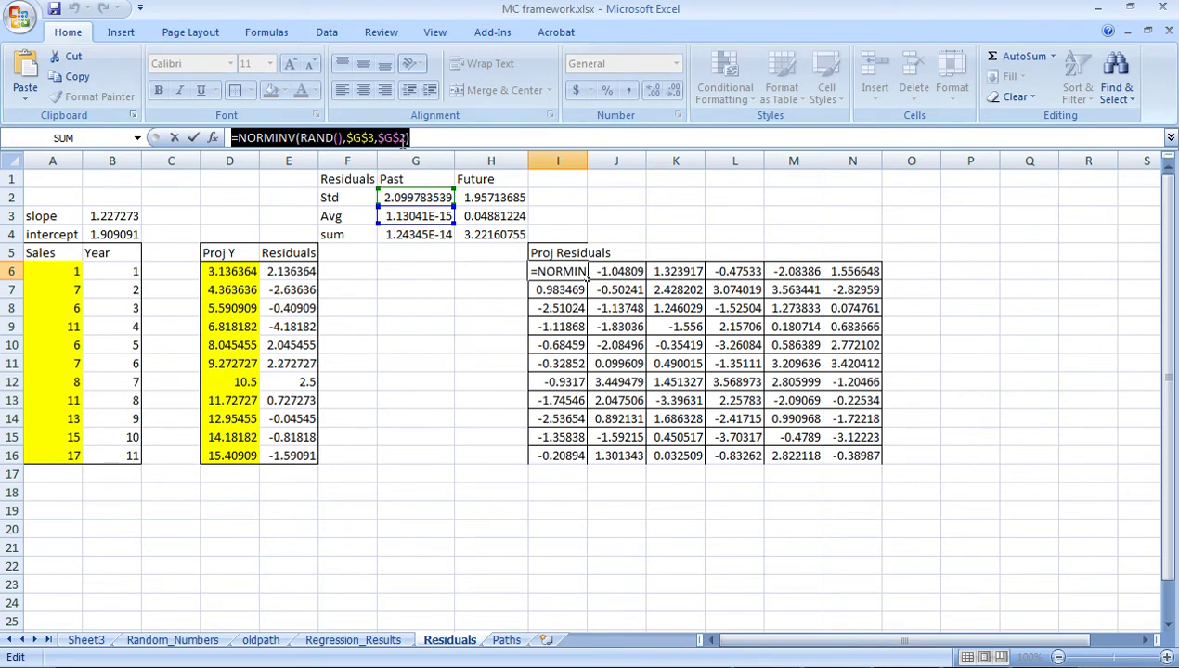
key(ctrl+c)
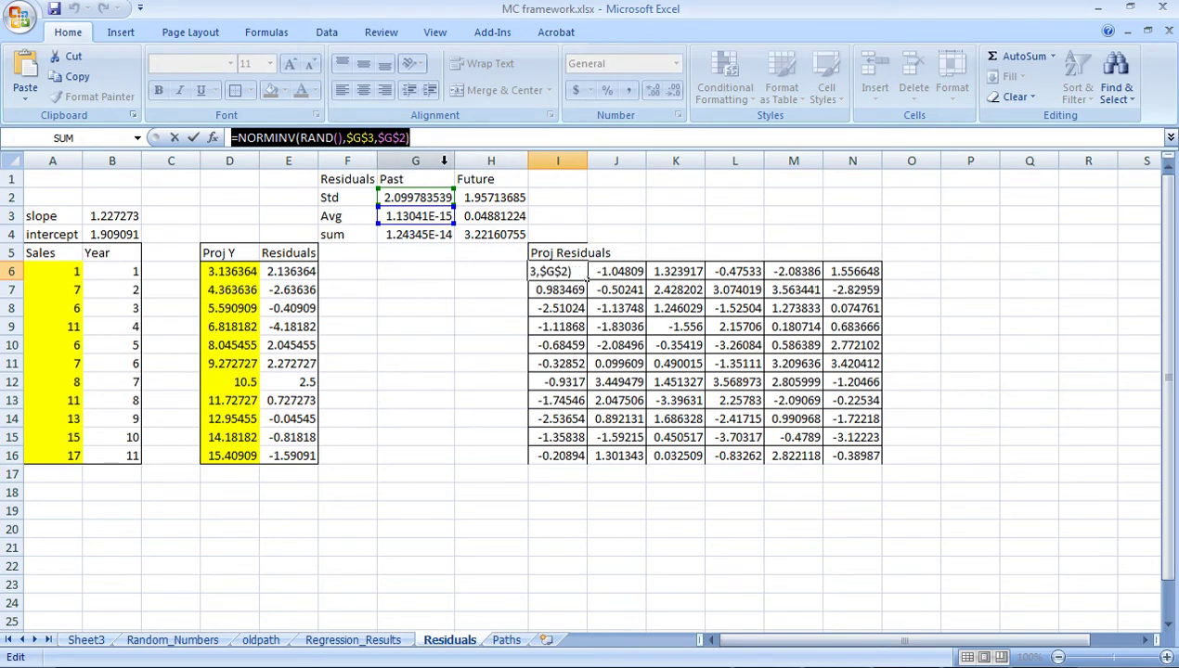
key(Escape)
- Paste the copied formula into I4 as plain text without its equals sign, reading NORMINV(RAND(),$G$3,$G$2)
click(571, 233)
click(330, 137)
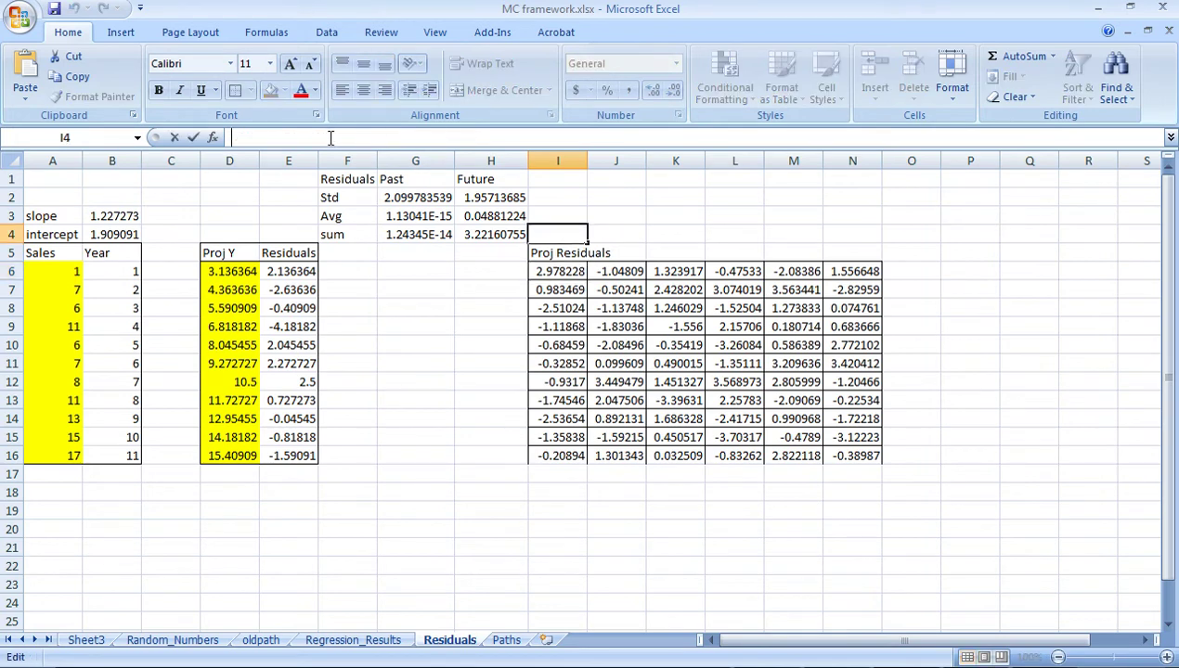
key(ctrl+v)
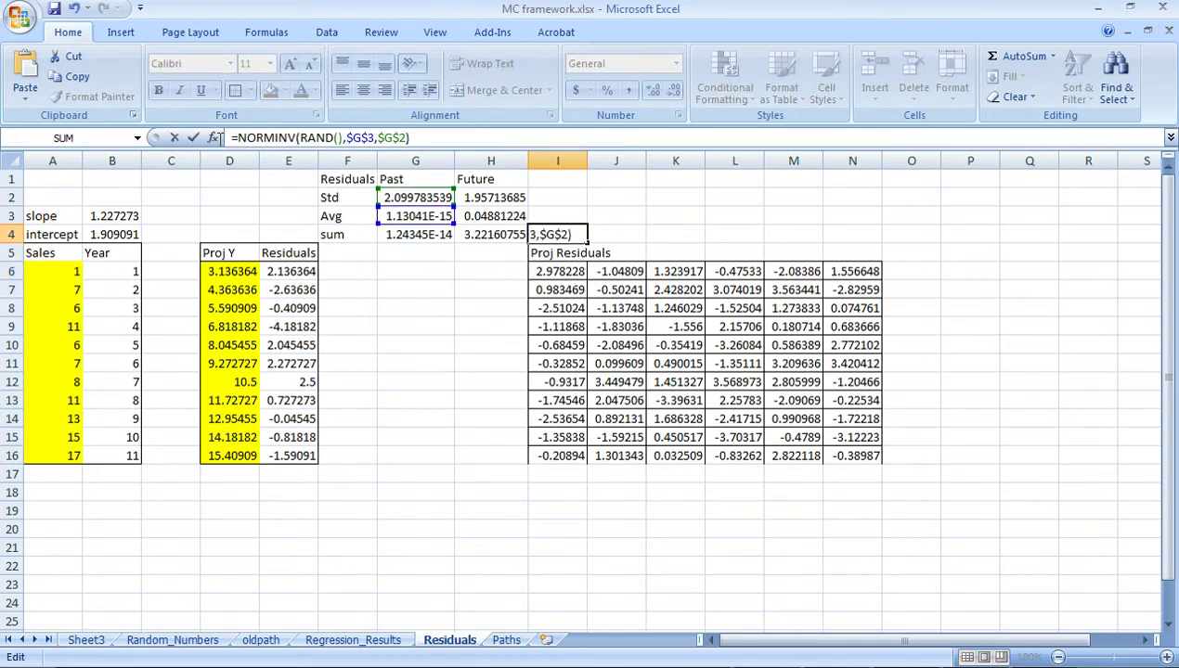
click(236, 137)
key(BackSpace)
key(Return)
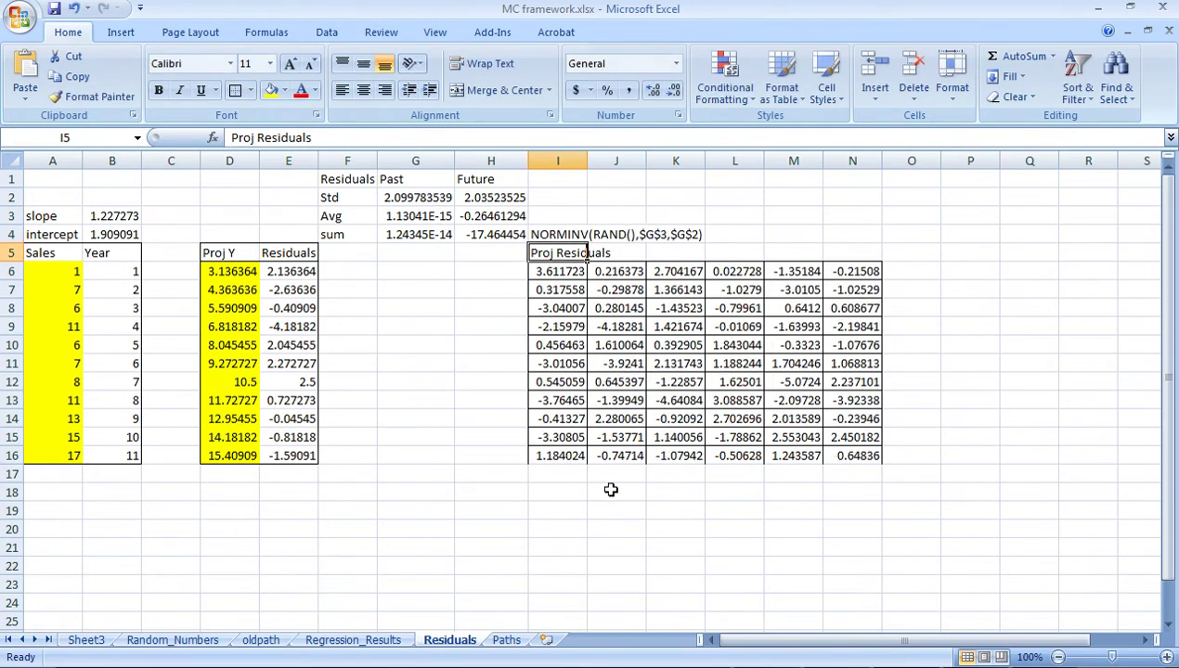
- Examine how the first projected residual's formula in I6 references the past residuals' average in G3 and standard deviation in G2
click(624, 547)
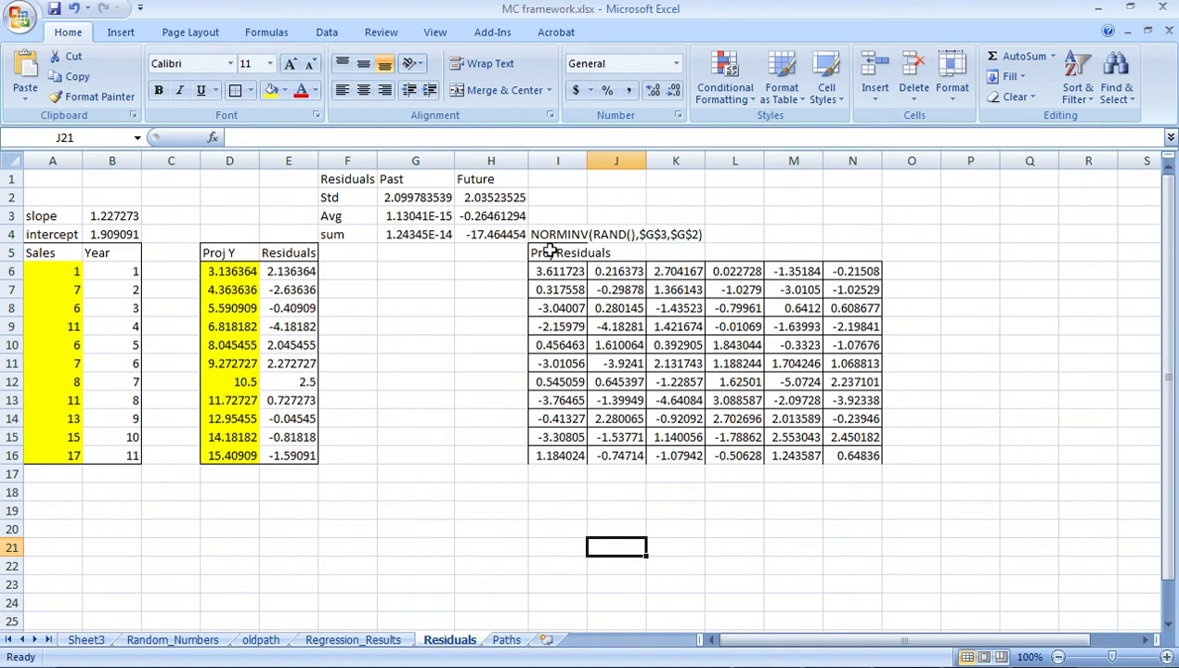
click(396, 218)
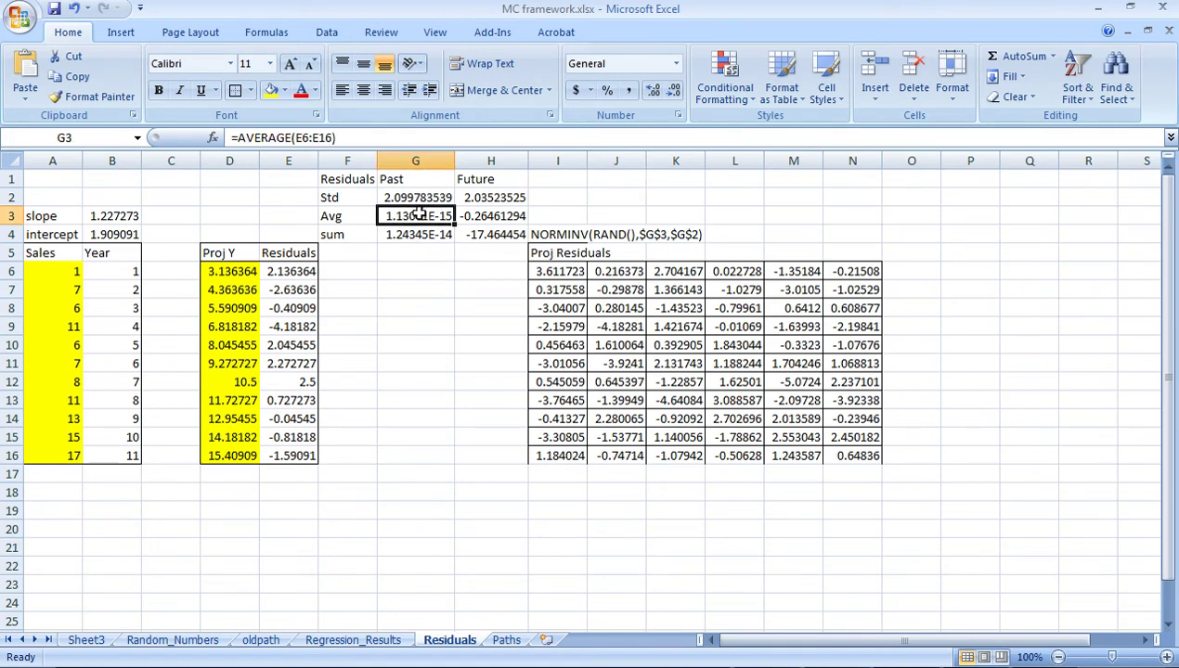
click(546, 278)
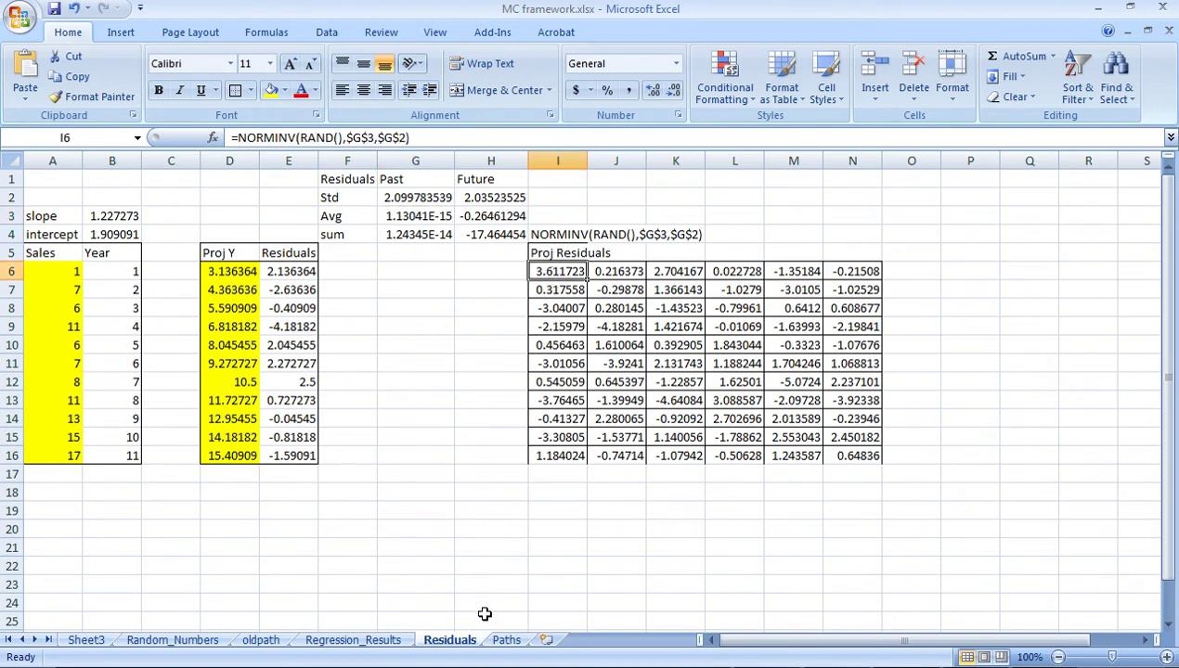
key(F2)
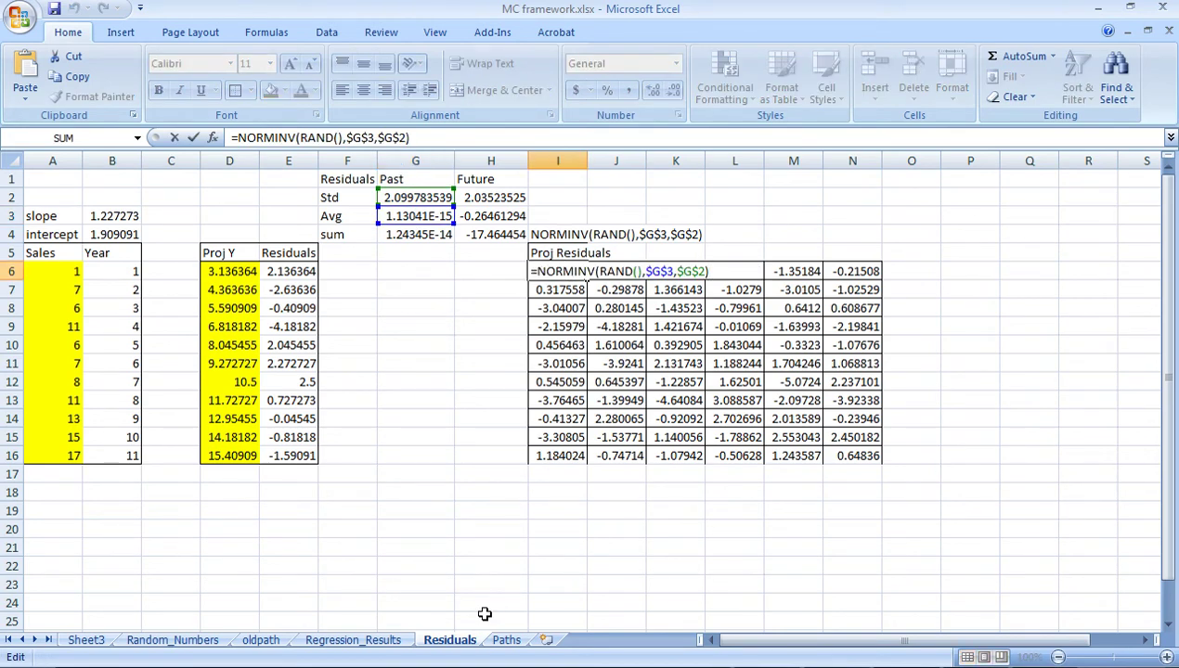
key(ctrl+Return)
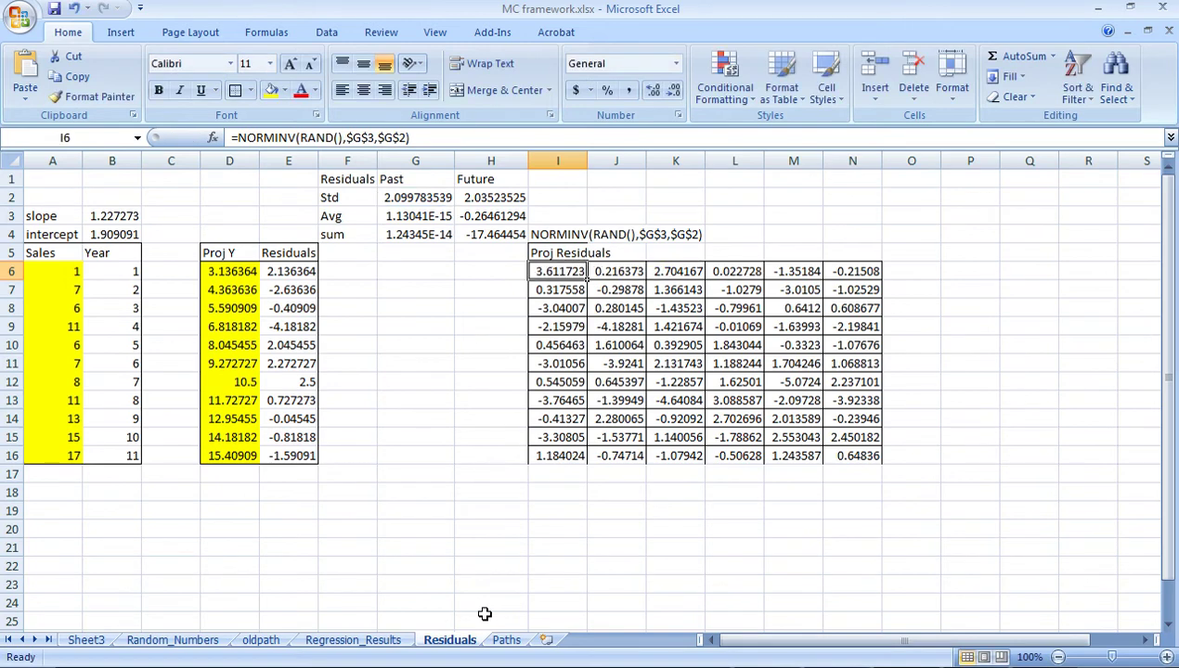
click(660, 512)
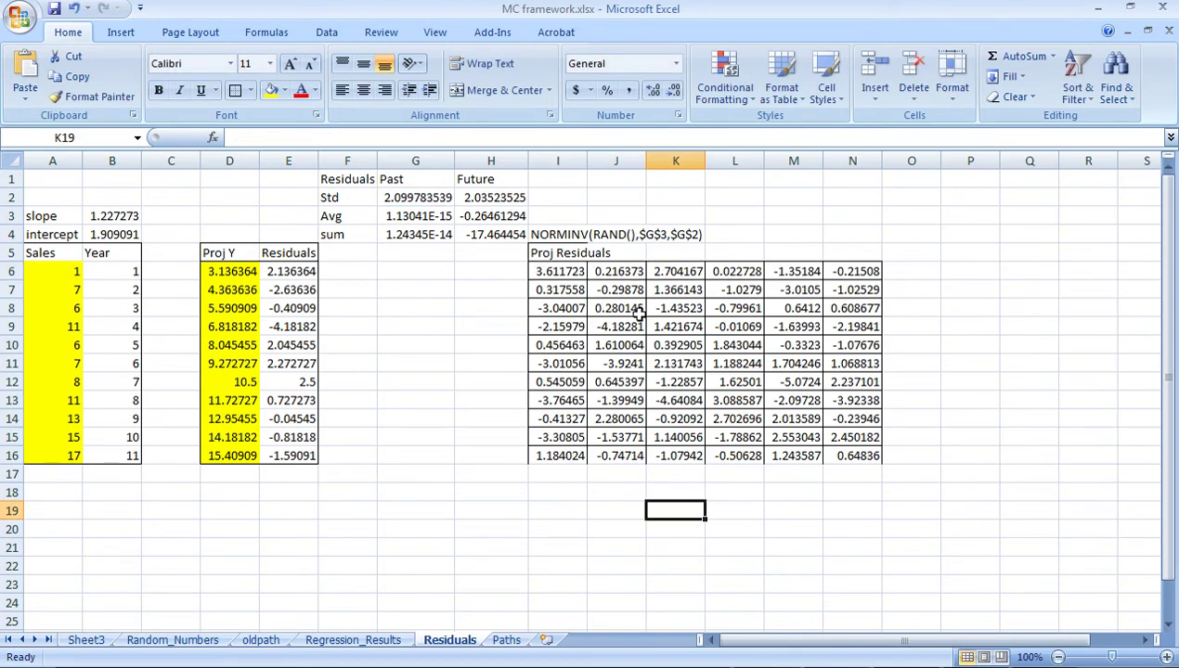
- Apply cell borders to the block of projected residuals in I6:N16
drag(555, 271, 855, 455)
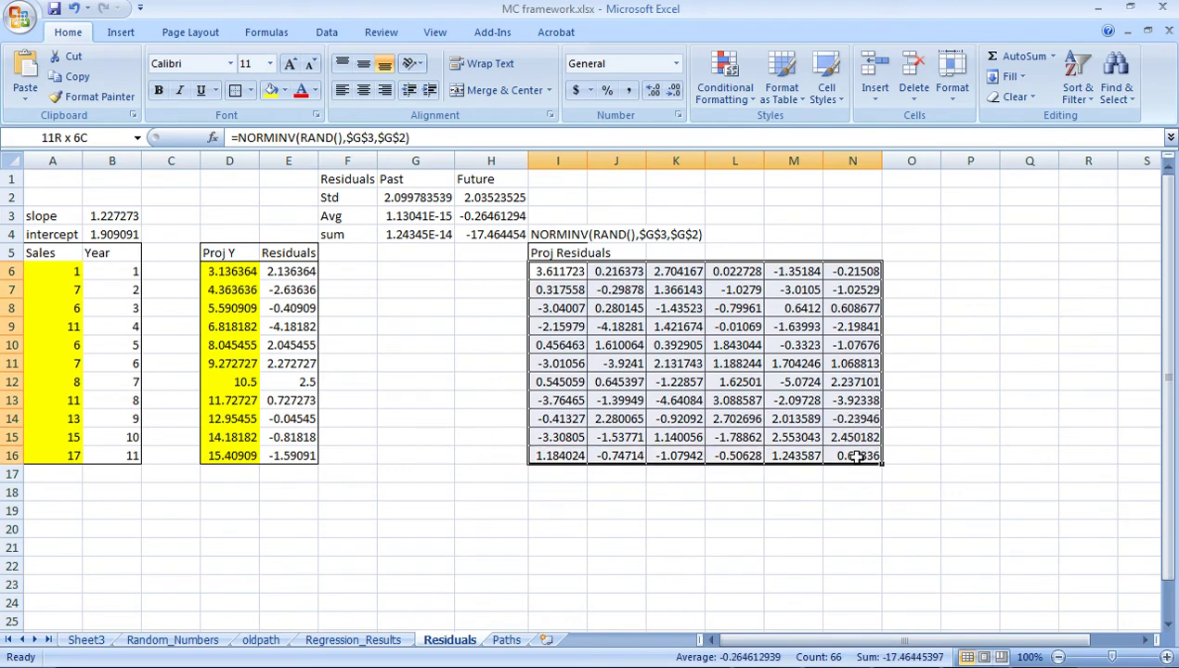
click(237, 89)
click(613, 419)
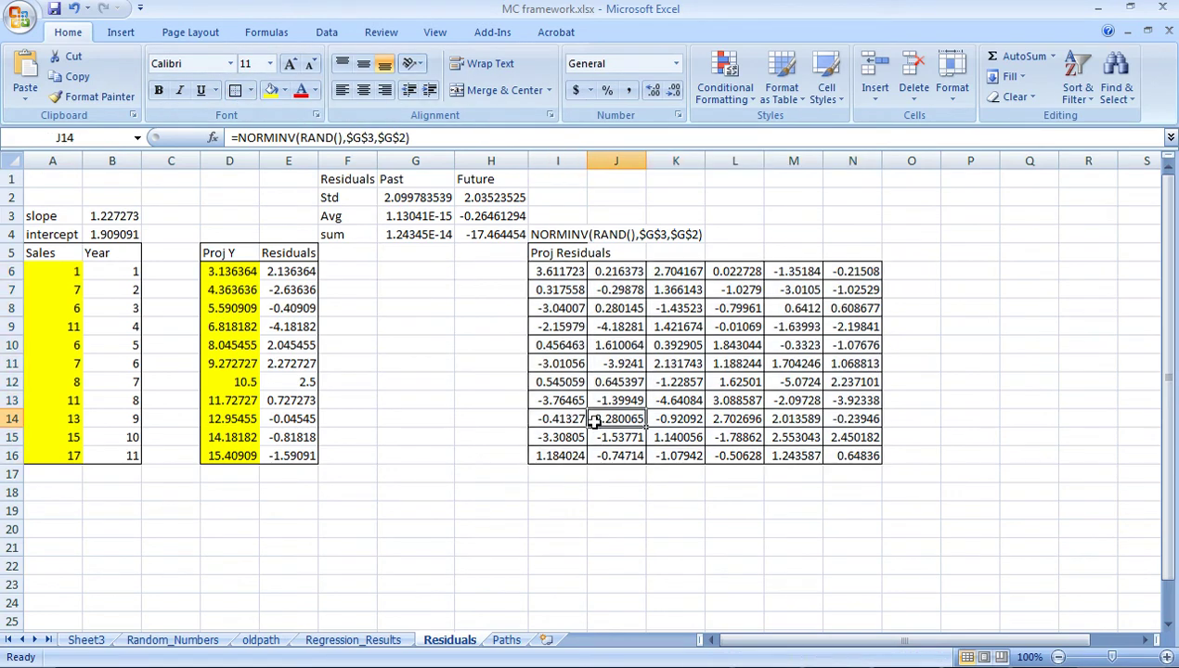
- Examine the future residuals' standard deviation and average formulas in H2:H3 against the past ones, re-entering H3's formula unchanged
click(478, 196)
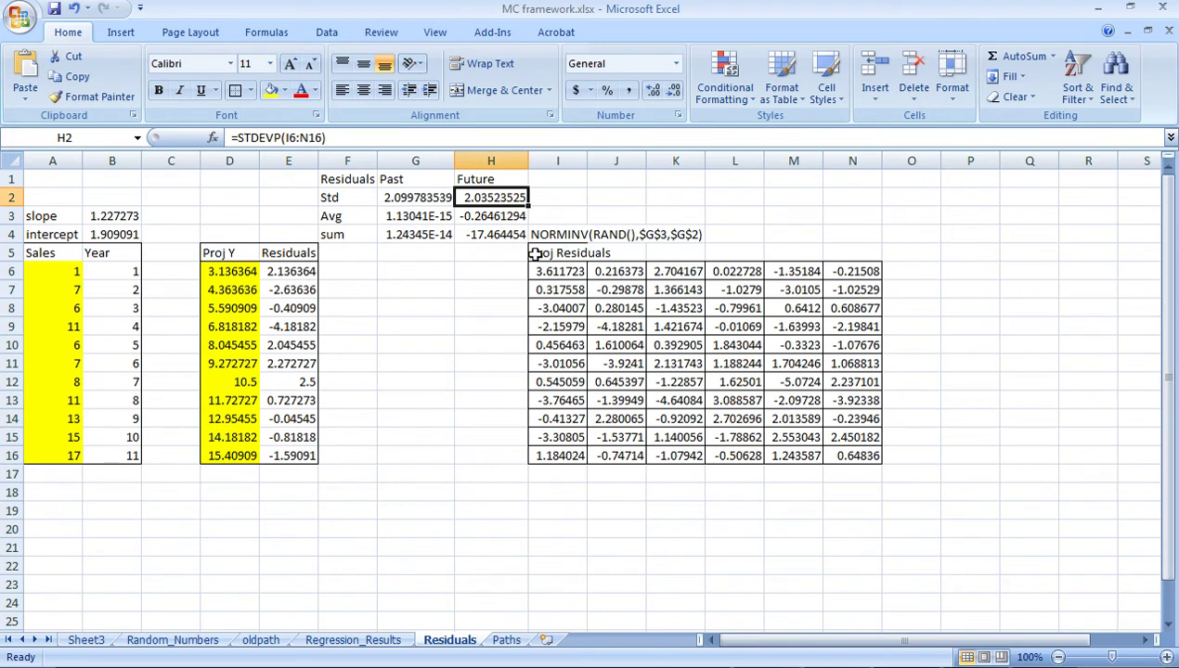
click(383, 198)
click(394, 219)
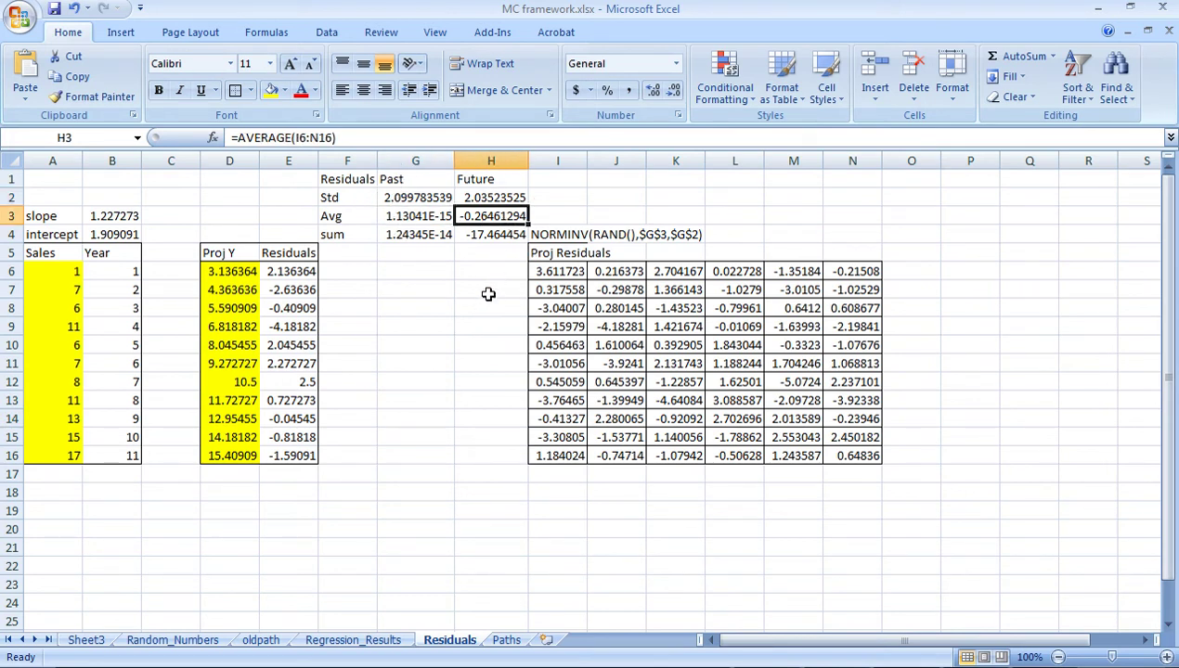
key(F2)
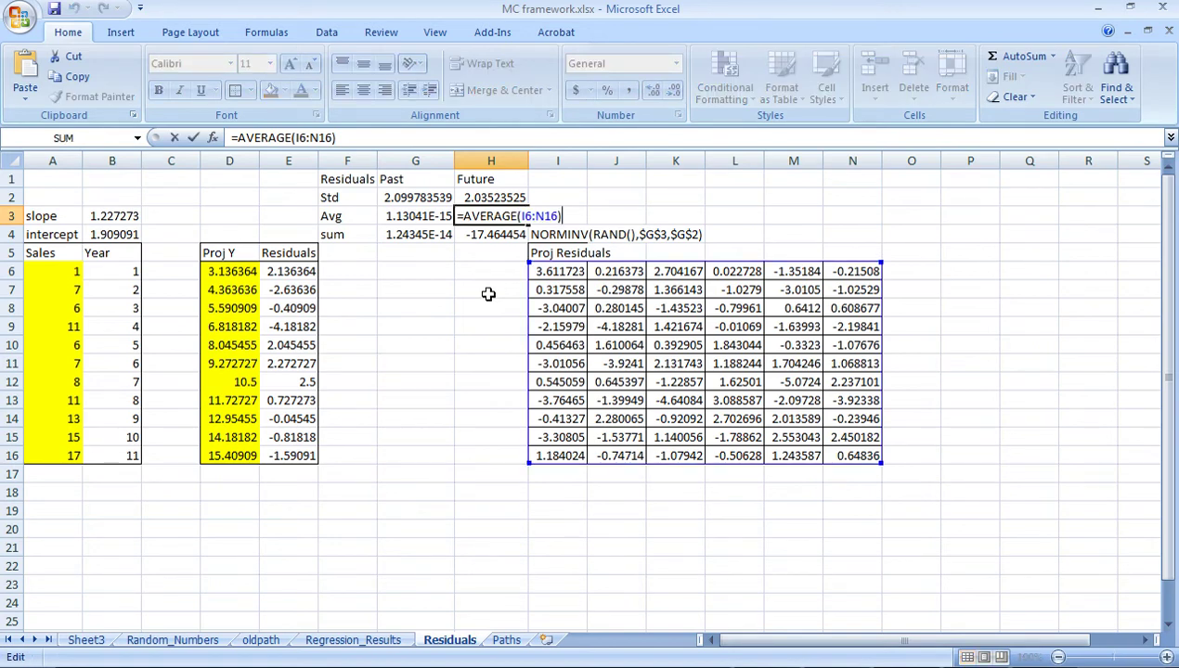
key(Return)
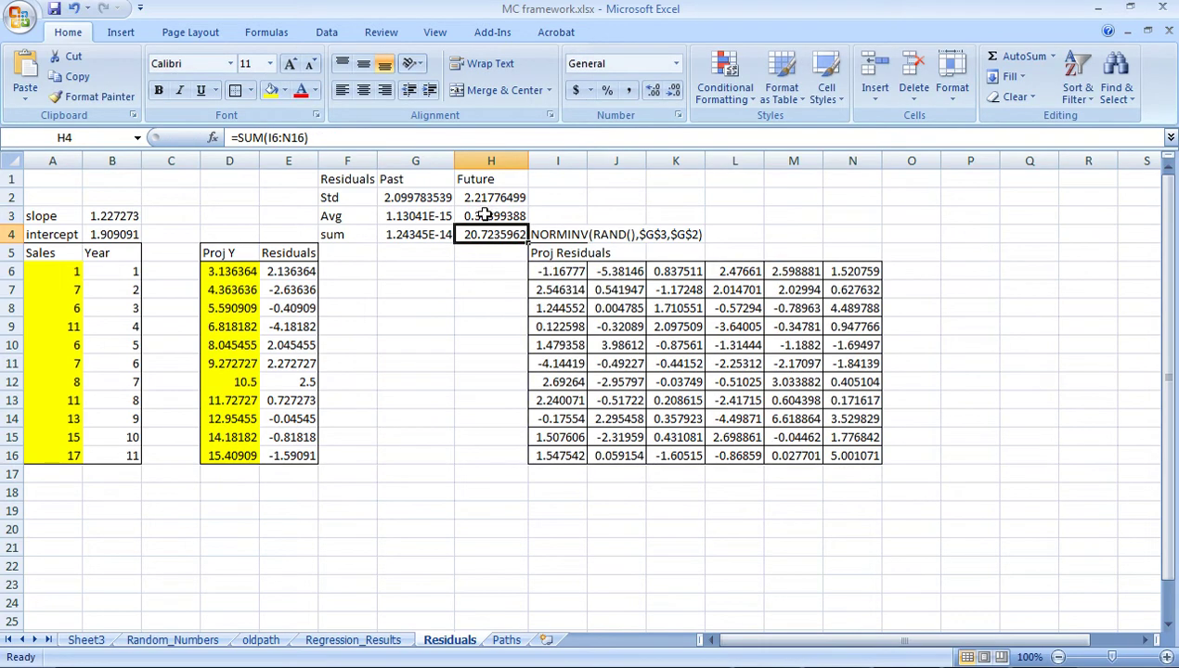
- Widen column G, which holds the past residual statistics, slightly
click(446, 216)
drag(454, 169, 459, 169)
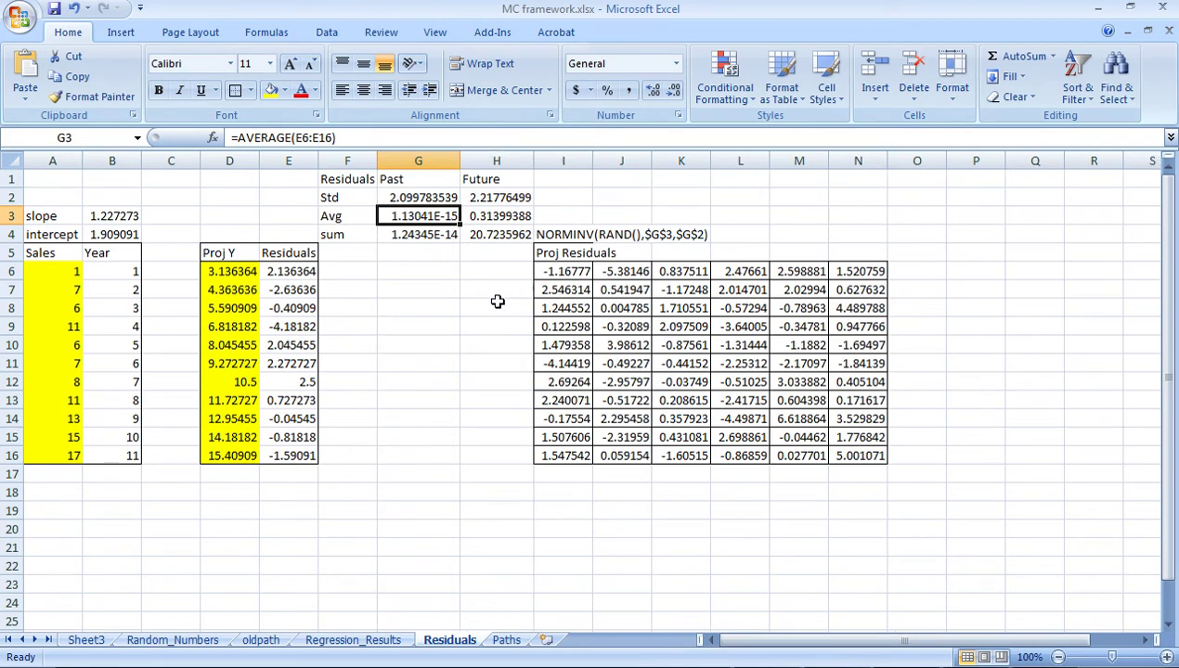
click(492, 251)
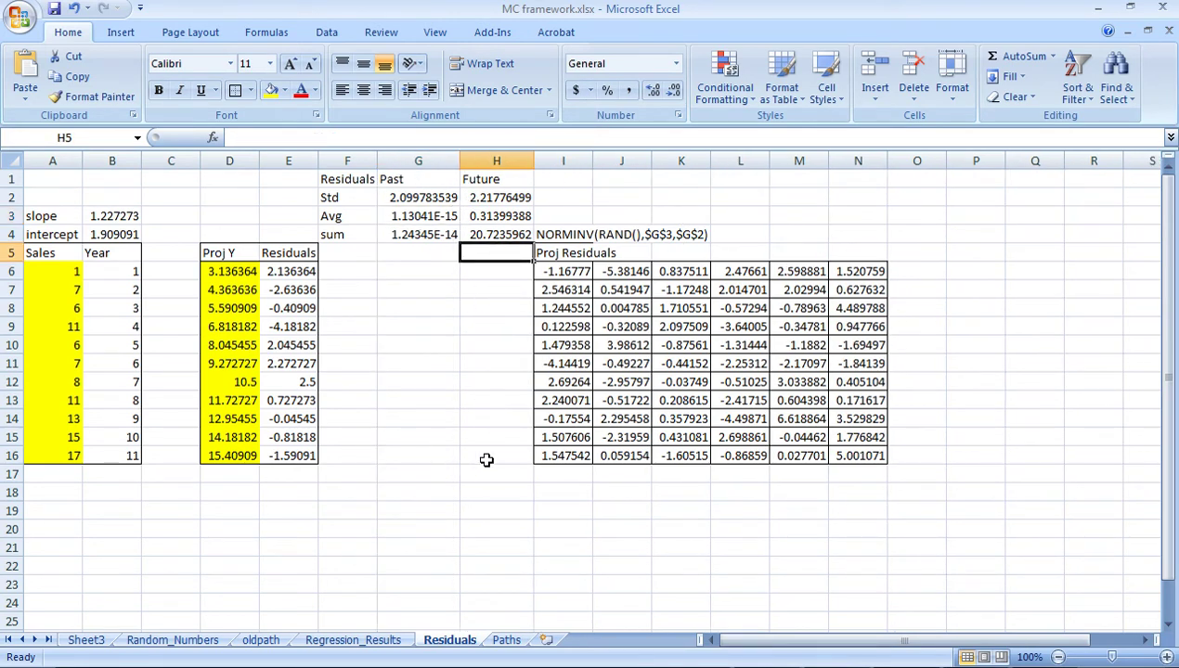
- Review the projected residuals in I6:N16, look at the Regression_Results sheet, and return to the Residuals sheet
click(625, 363)
drag(564, 272, 839, 451)
click(785, 495)
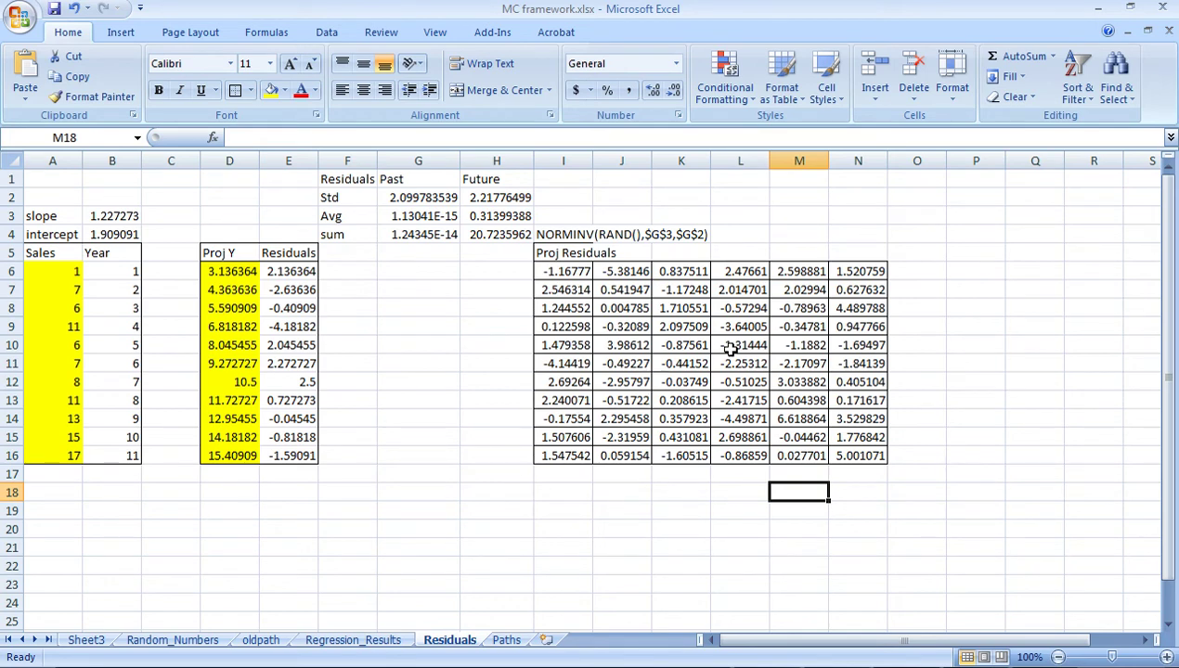
drag(561, 271, 850, 449)
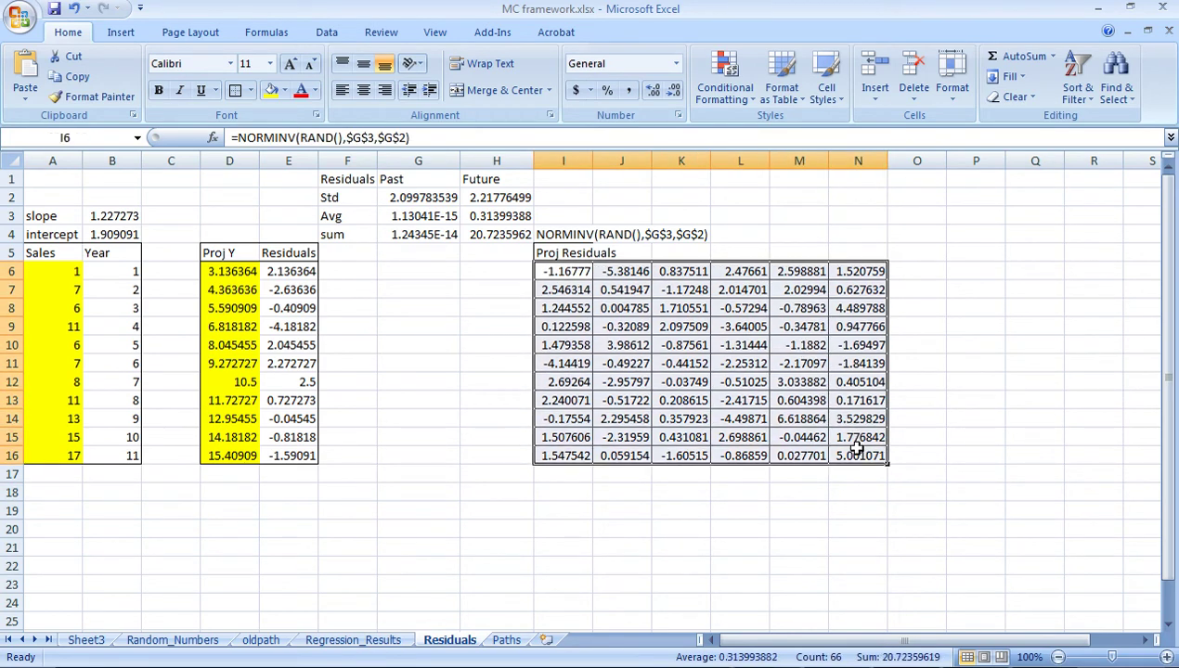
click(381, 641)
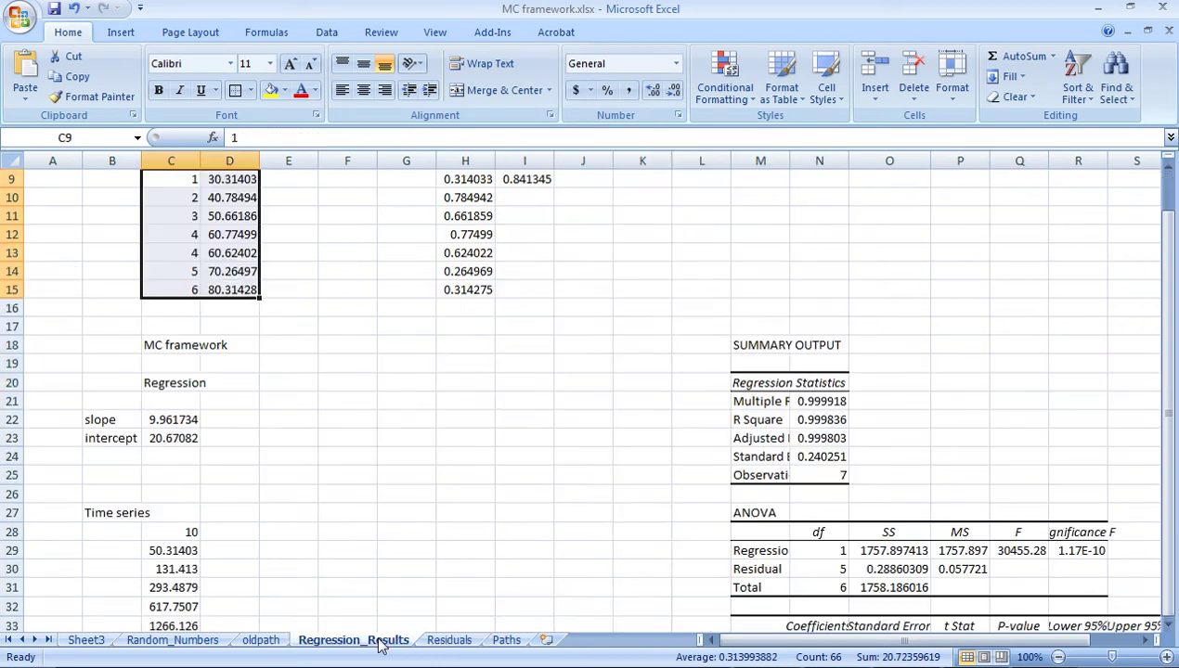
click(439, 641)
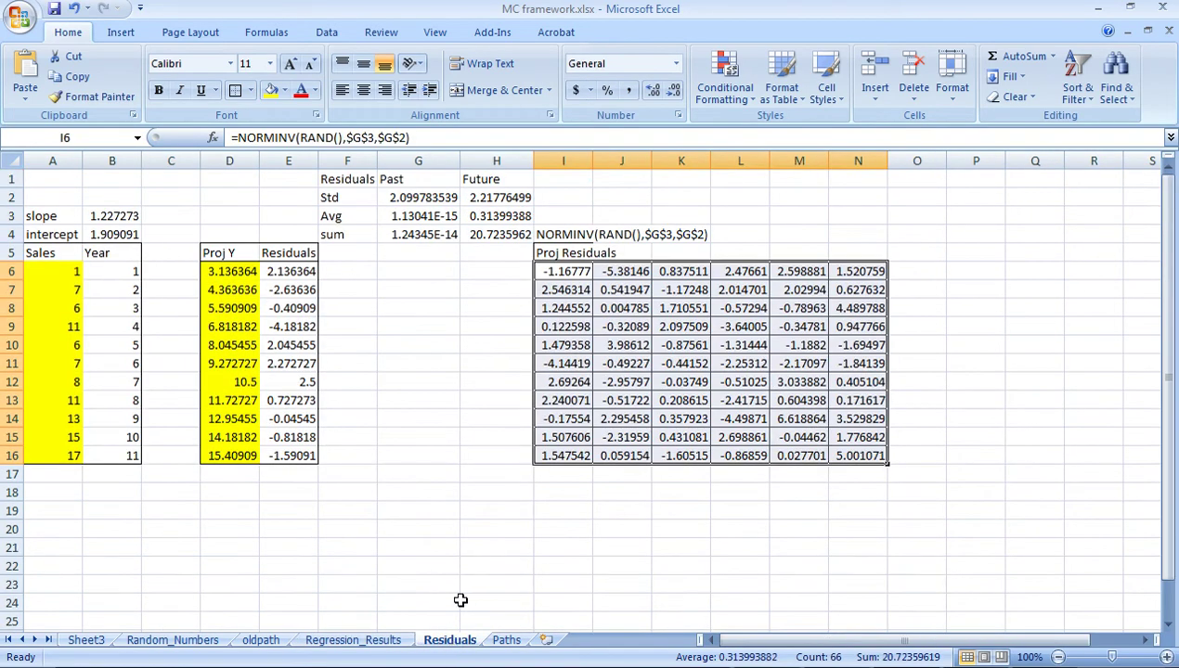
- Examine the regression-based sales projections in G4 and L4 of the Paths sheet and the path mean formula in L15
click(497, 640)
click(325, 618)
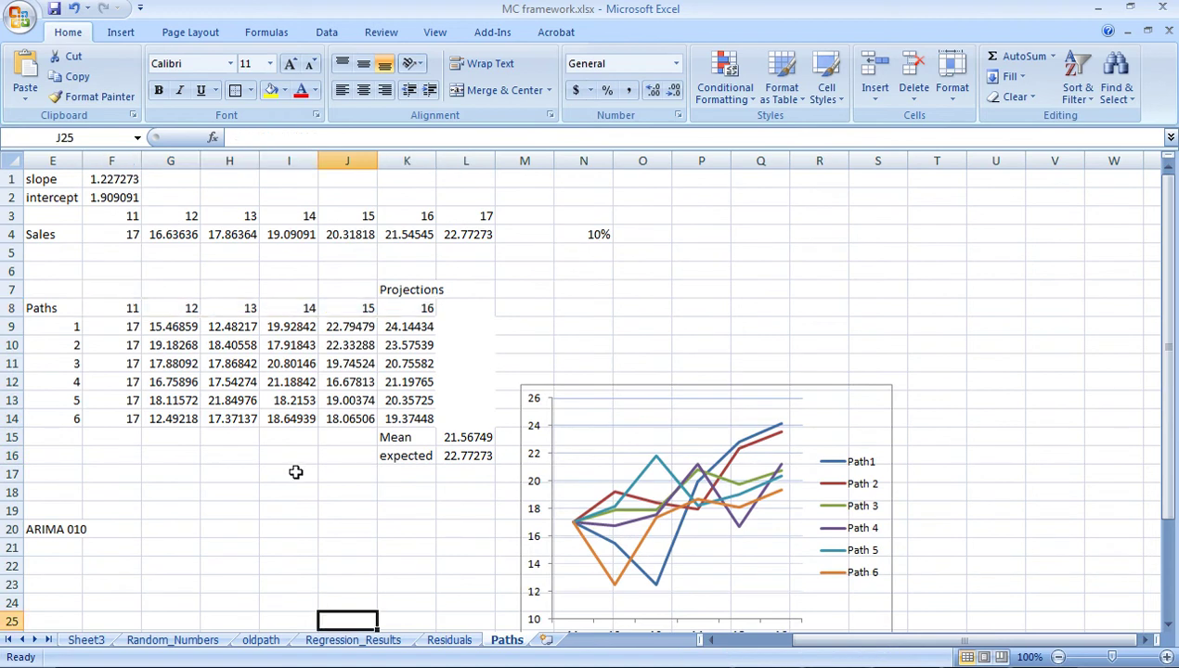
click(137, 234)
click(177, 235)
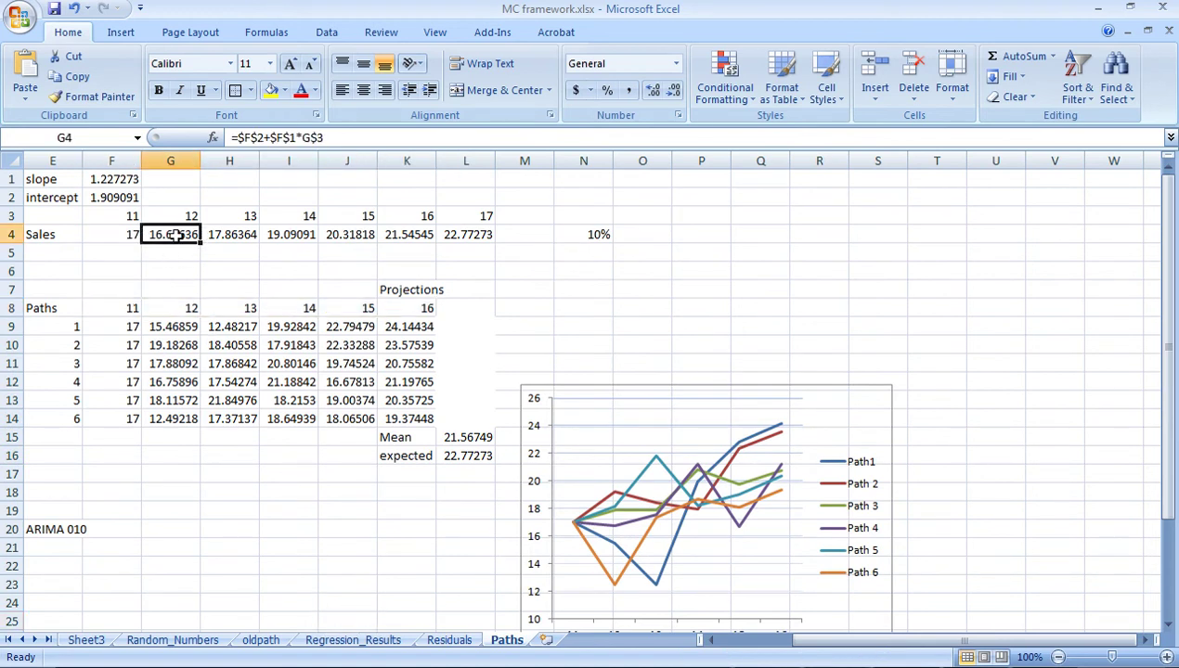
click(464, 236)
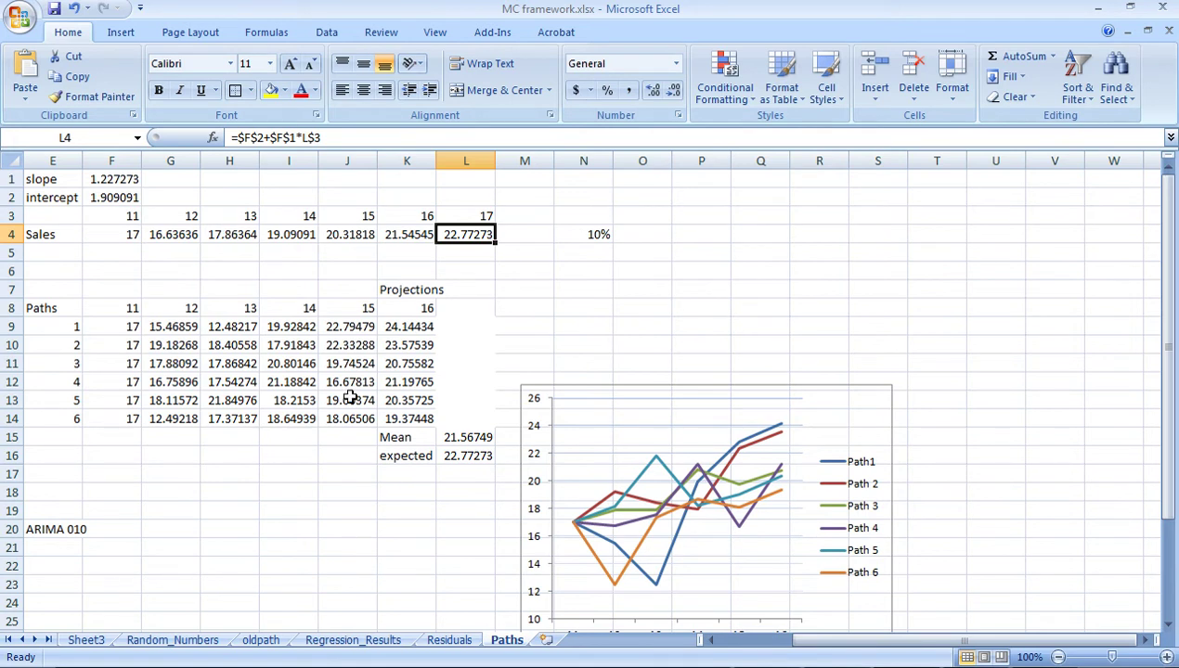
click(456, 438)
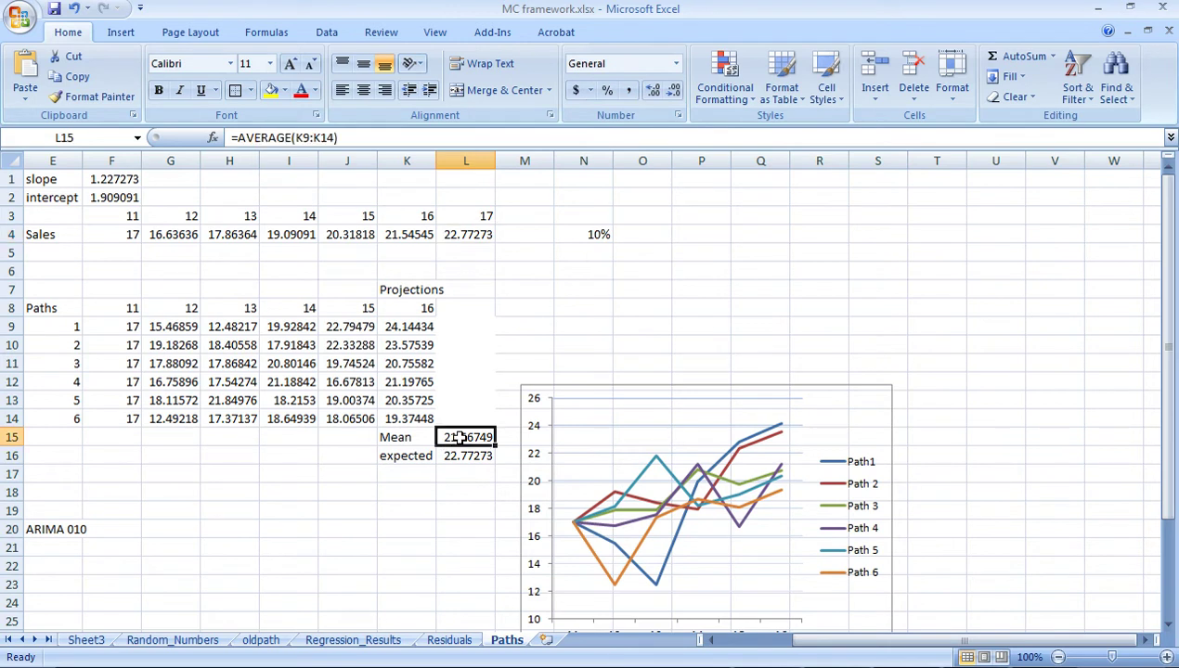
click(271, 489)
- Inspect the first path projection's formula in G9, highlighting its Residuals!I6 term and leaving the formula unchanged
click(181, 327)
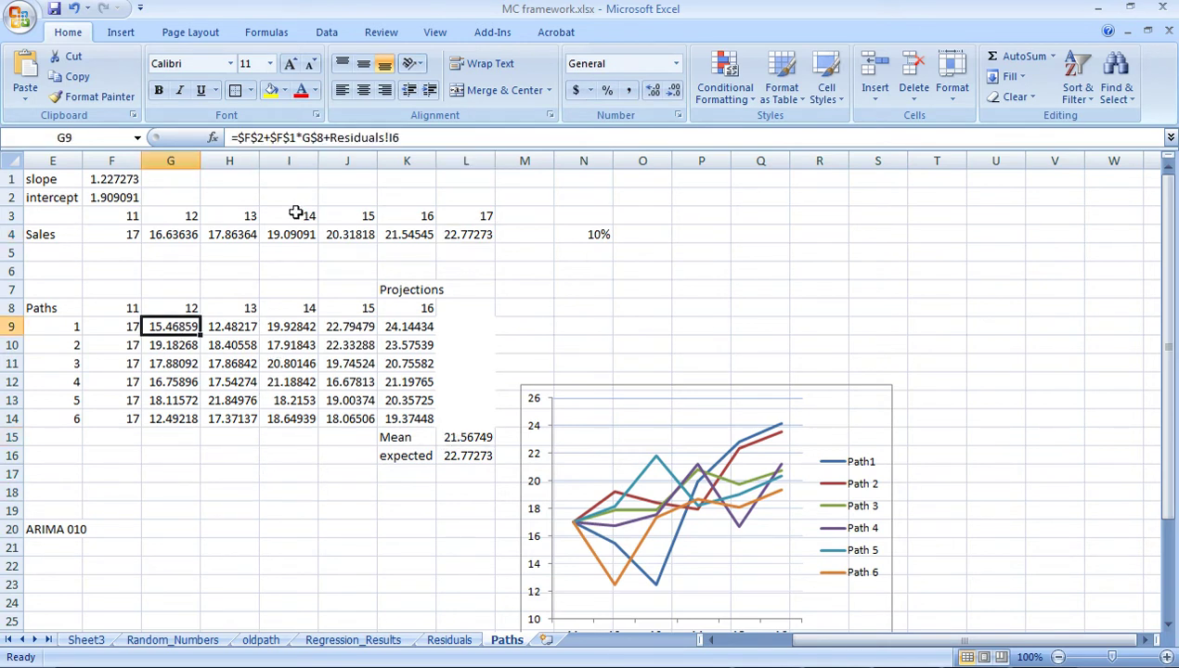
key(F2)
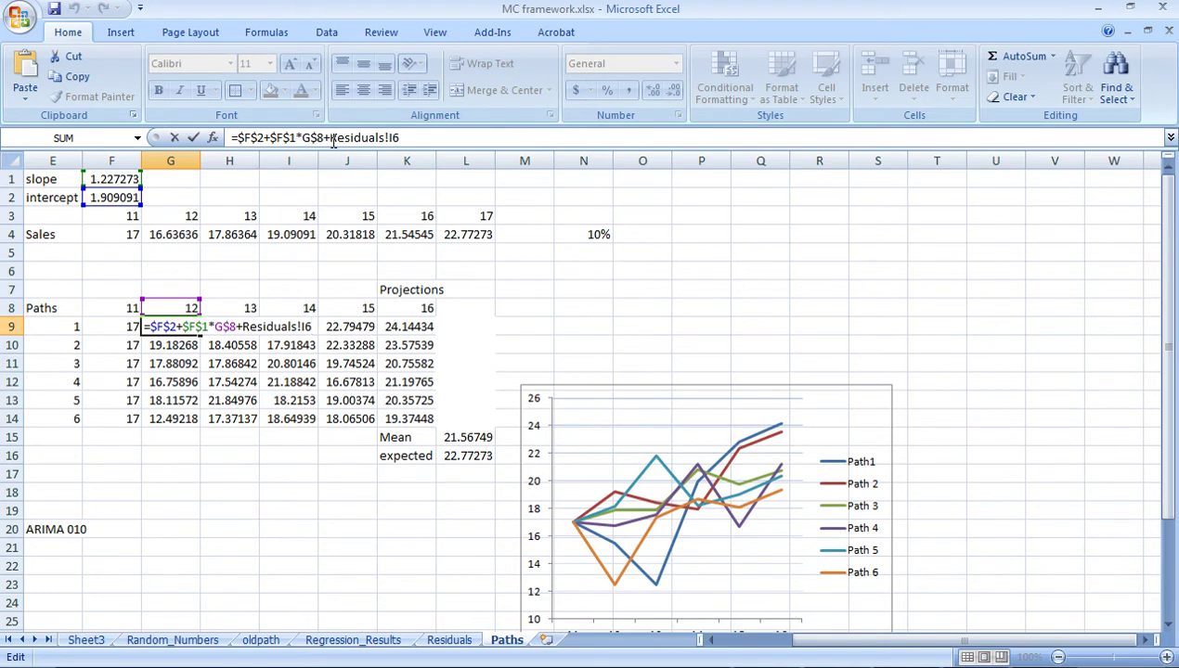
drag(332, 137, 422, 137)
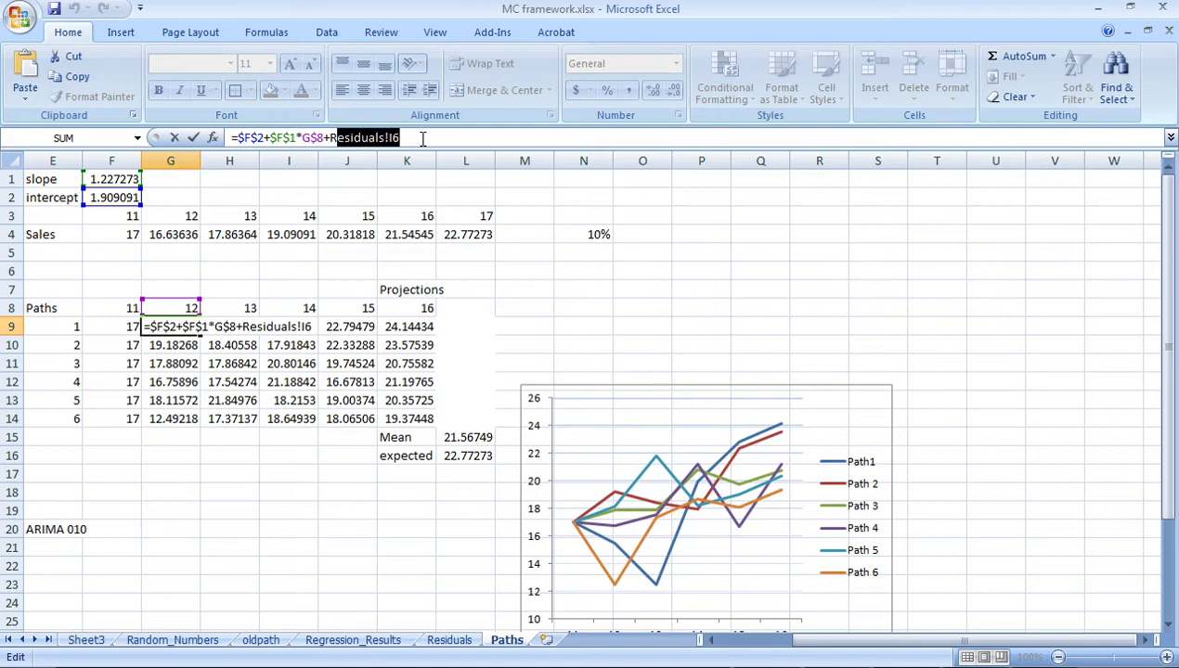
key(ctrl+Return)
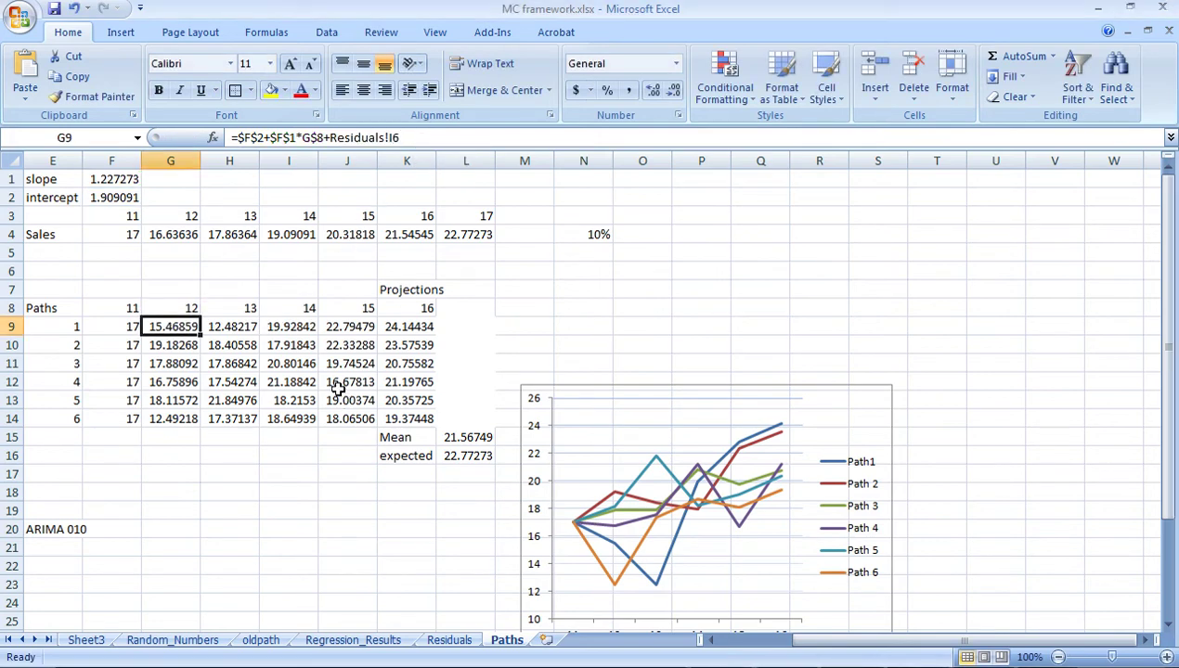
key(F1)
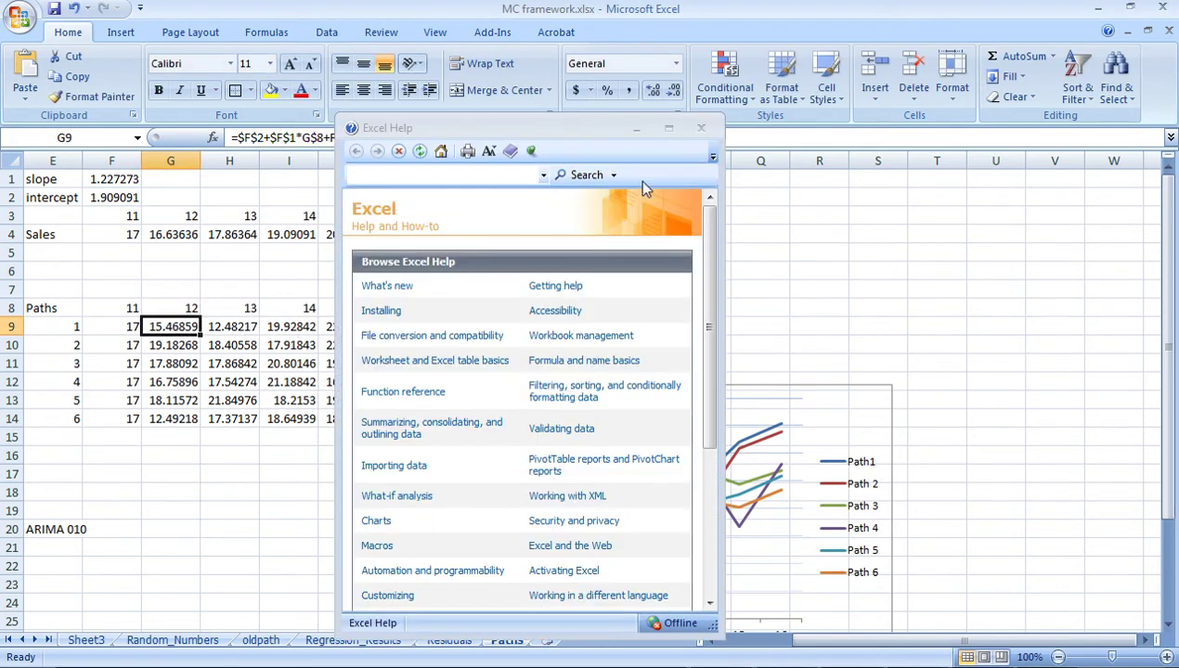
key(alt+F4)
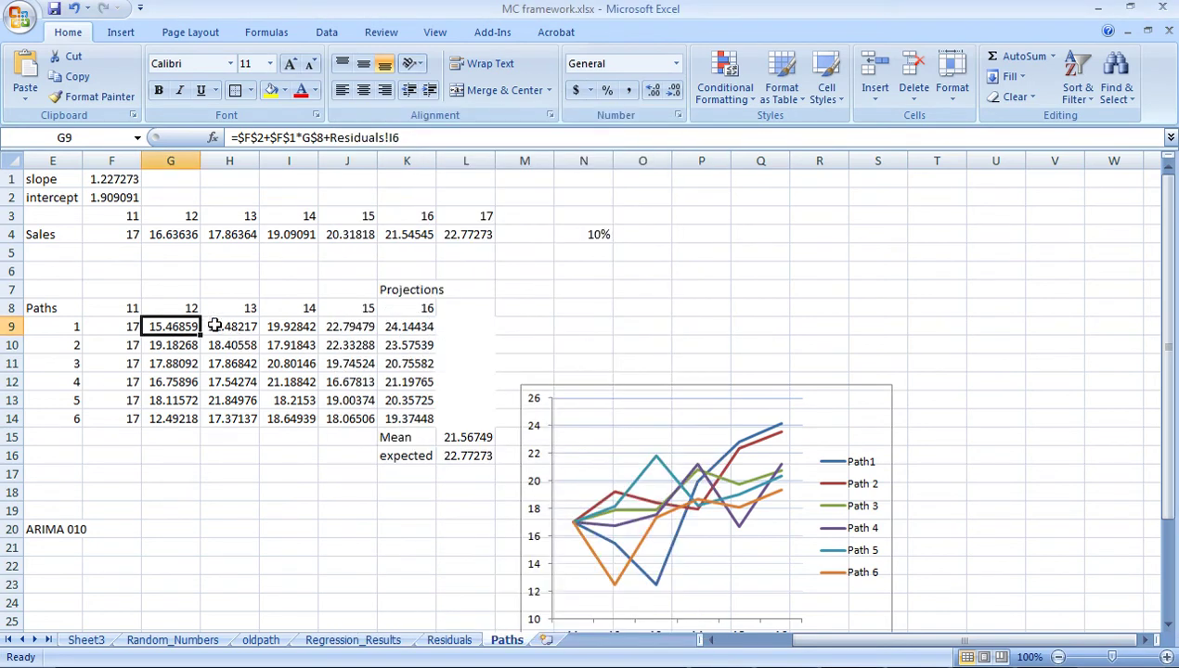
- Check the remaining path 1 projection formulas in H9:K9, covering years 13 through 16
click(214, 326)
click(288, 329)
click(361, 329)
click(417, 326)
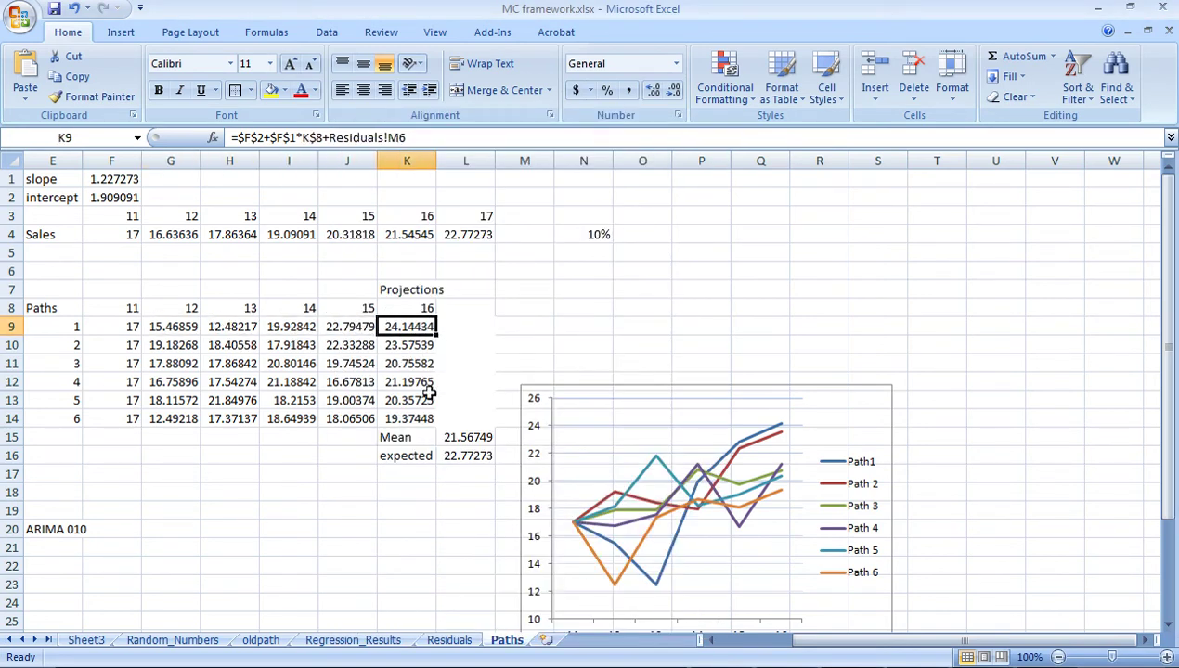
- Compare the mean of the final-year path projections in L15 with the expected value's formula in L16
click(446, 437)
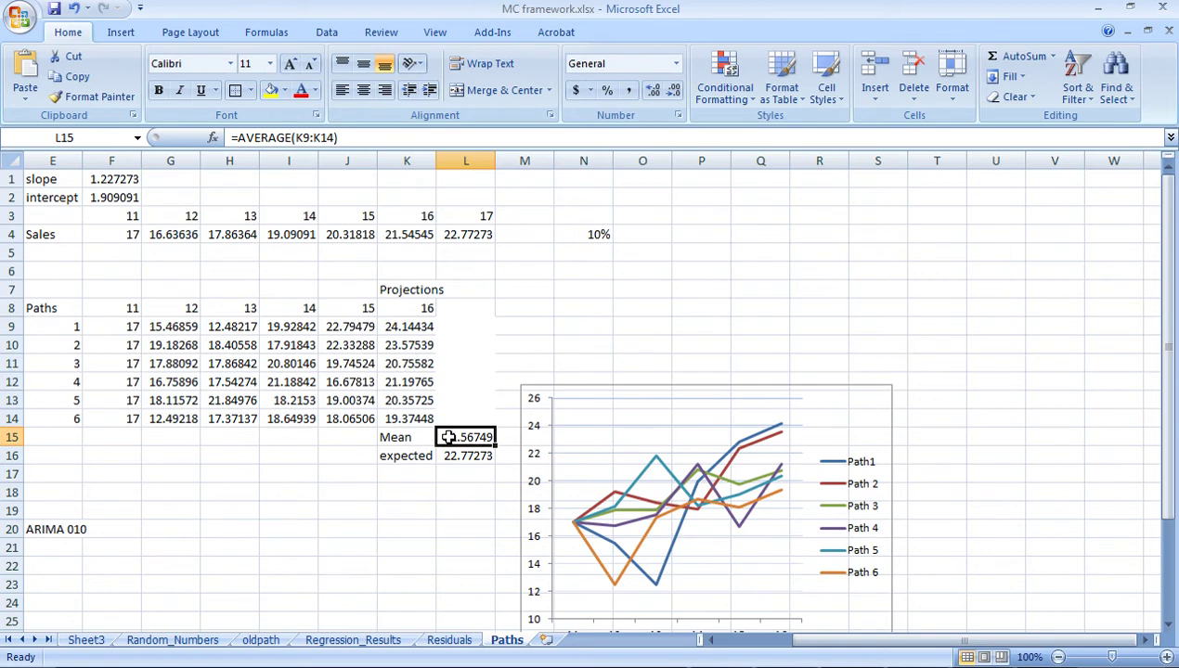
double_click(448, 437)
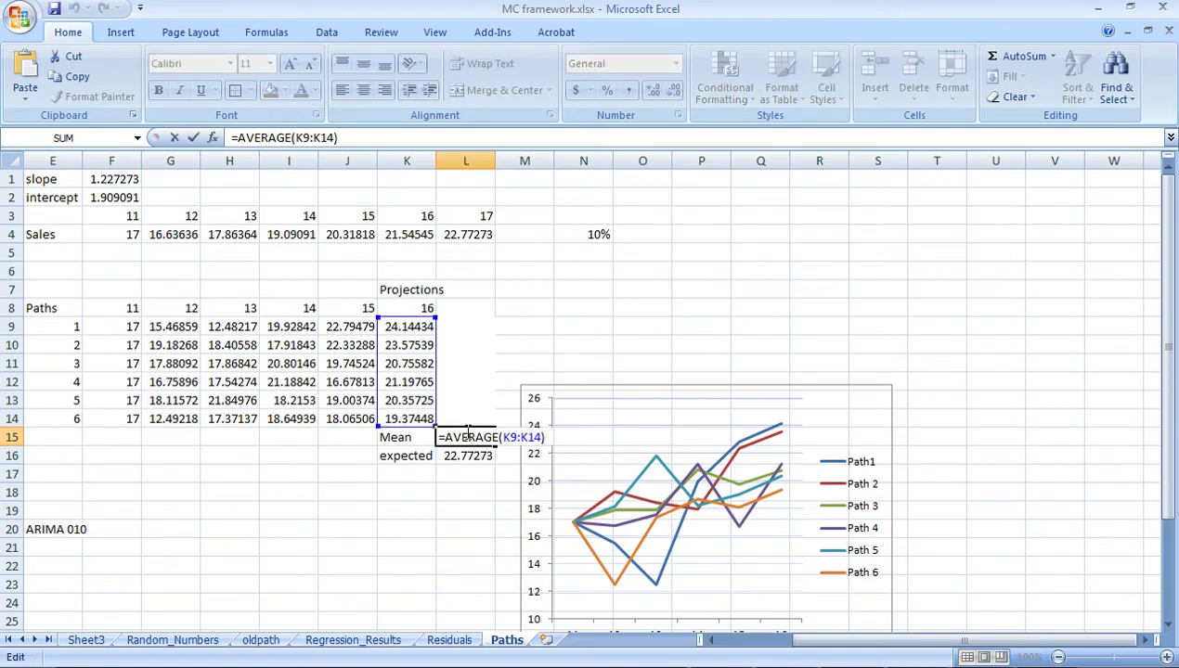
key(Escape)
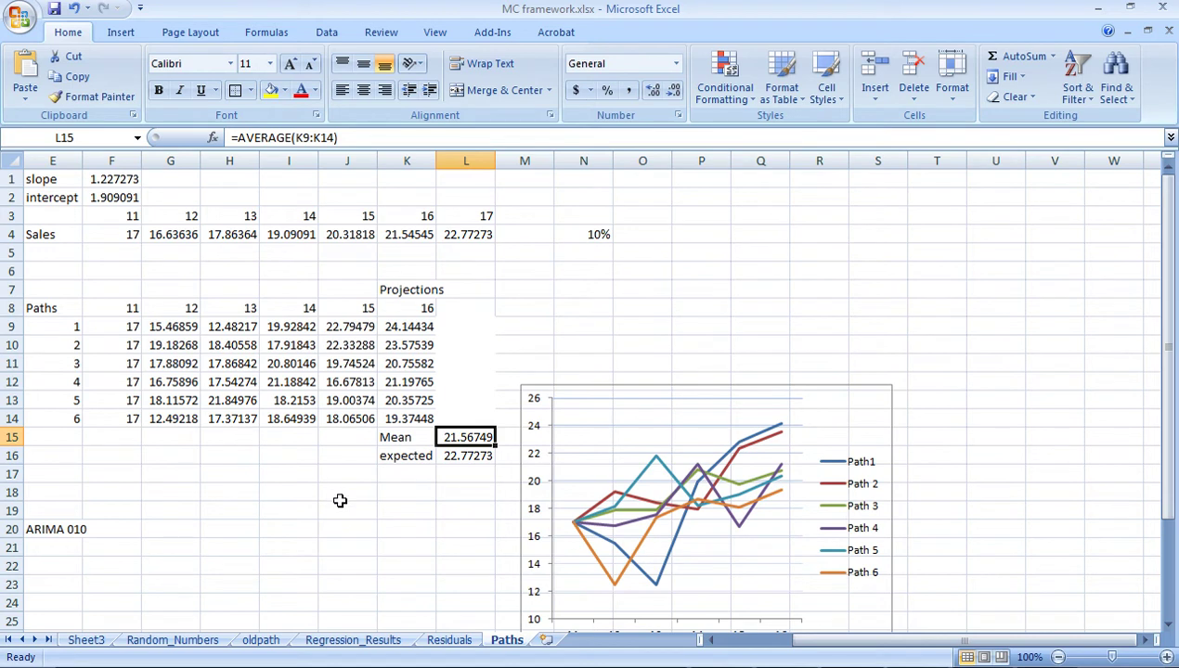
click(458, 456)
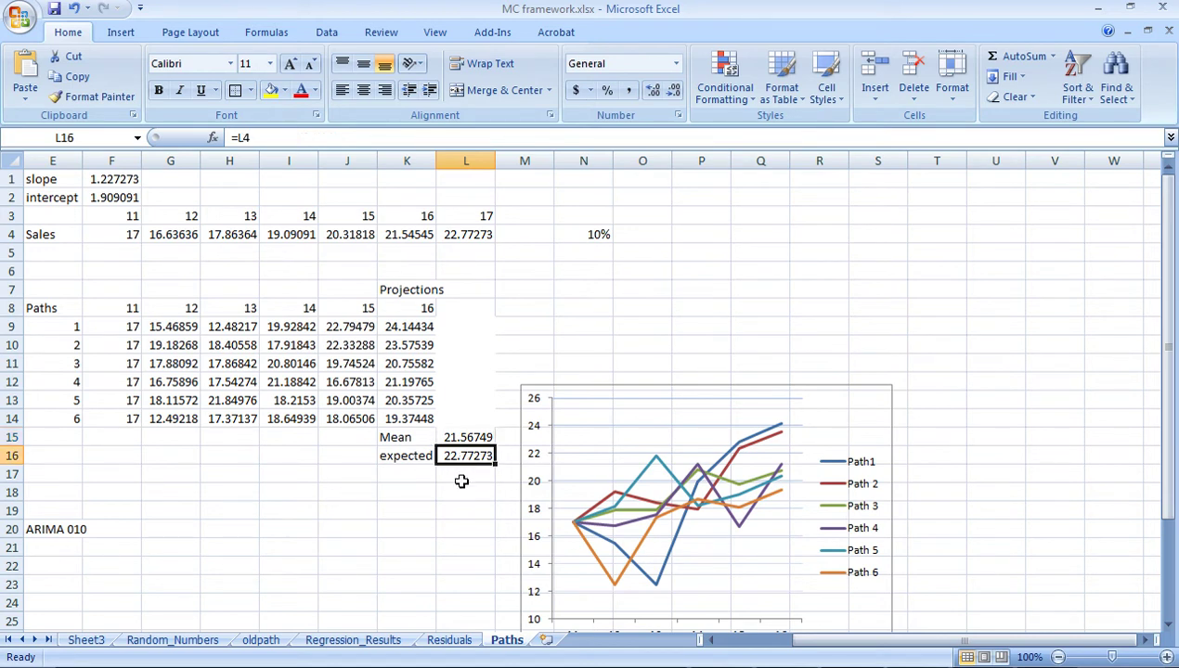
click(459, 438)
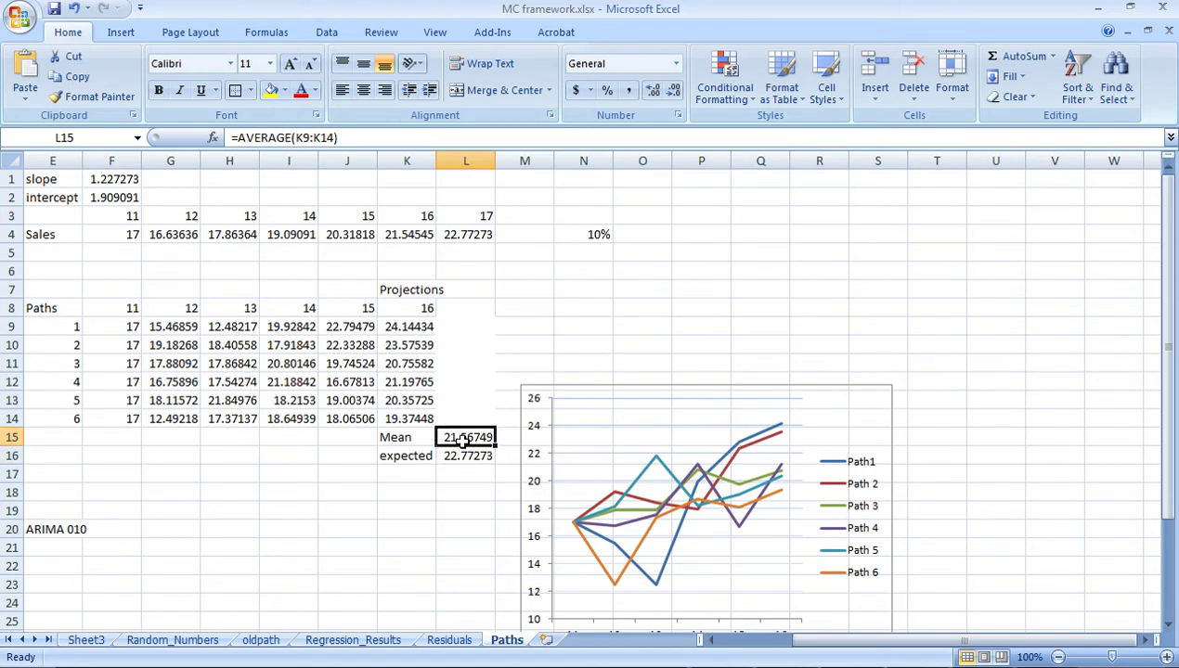
click(458, 456)
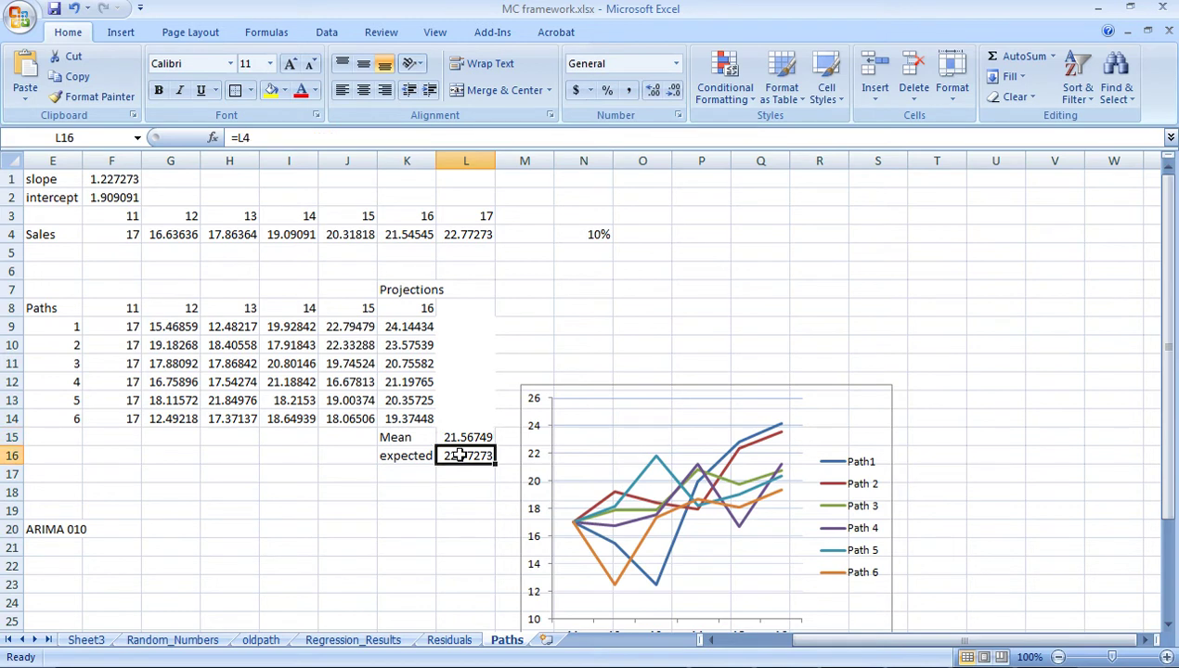
key(F5)
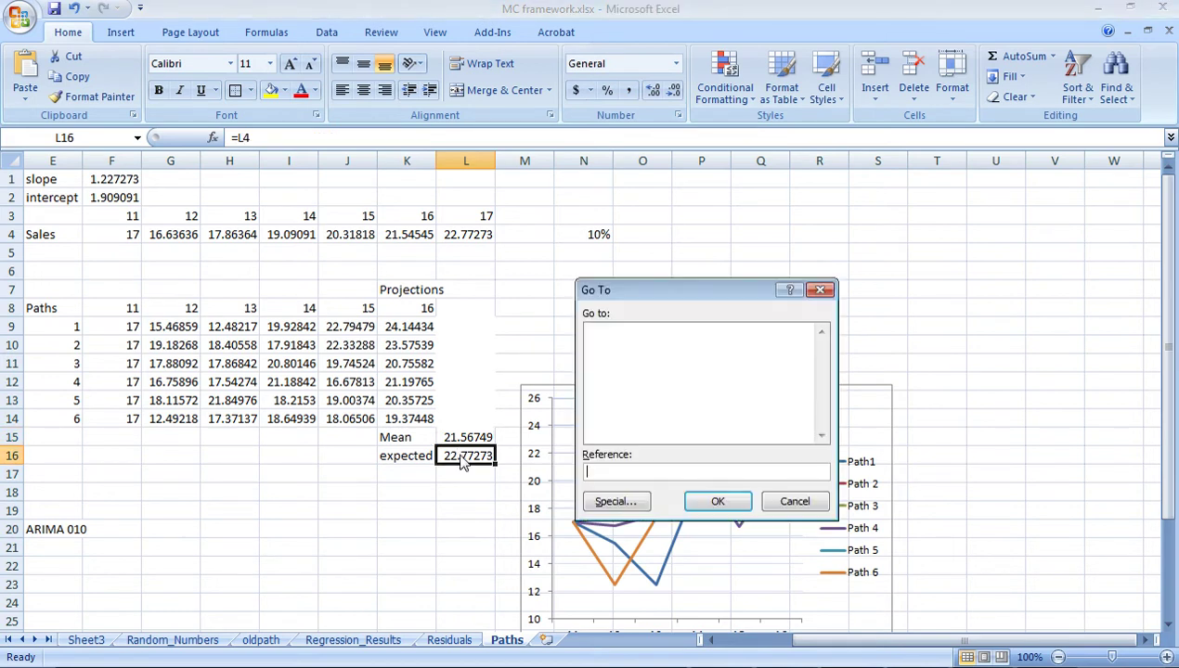
key(Escape)
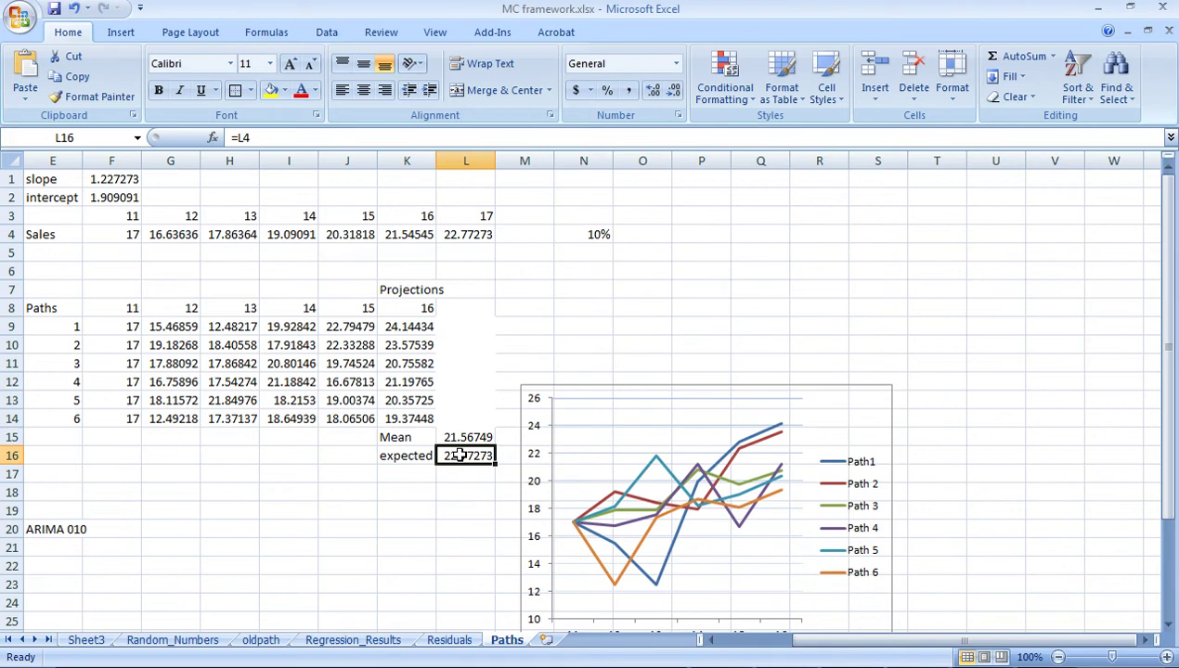
key(F5)
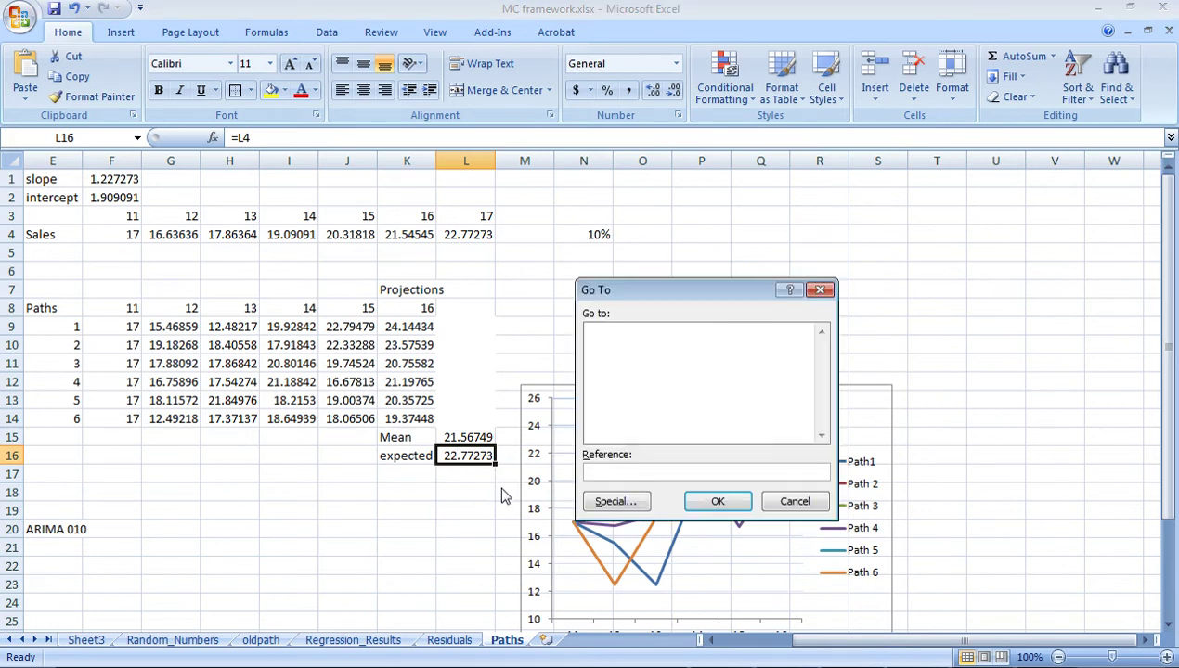
key(Escape)
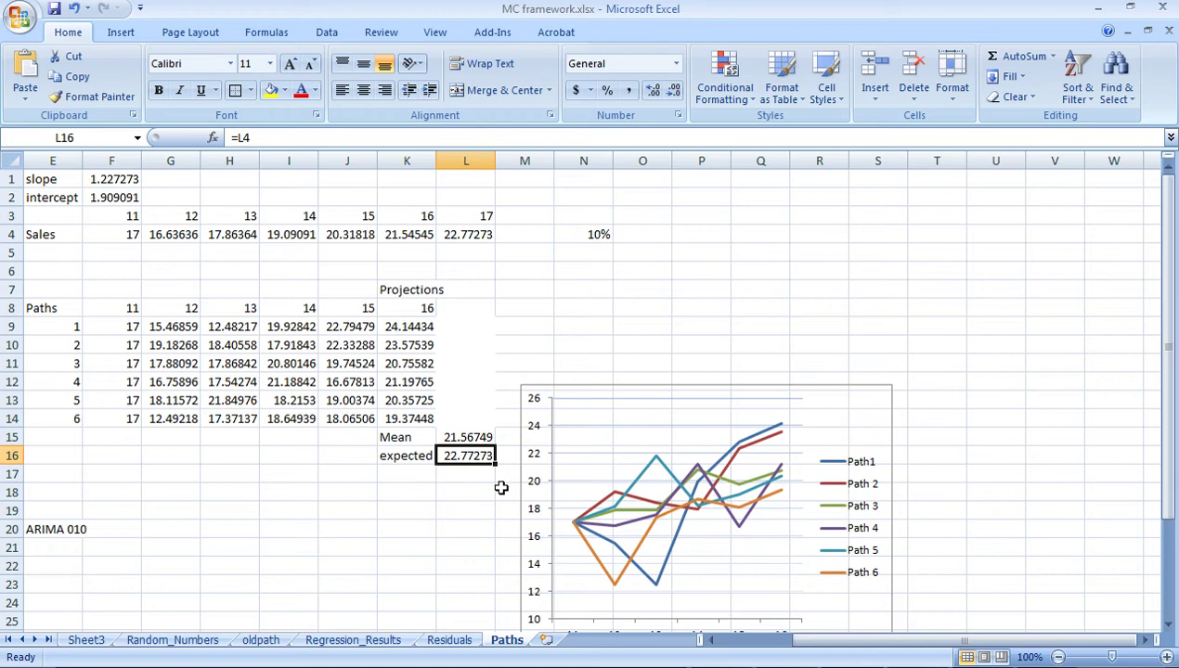
click(462, 566)
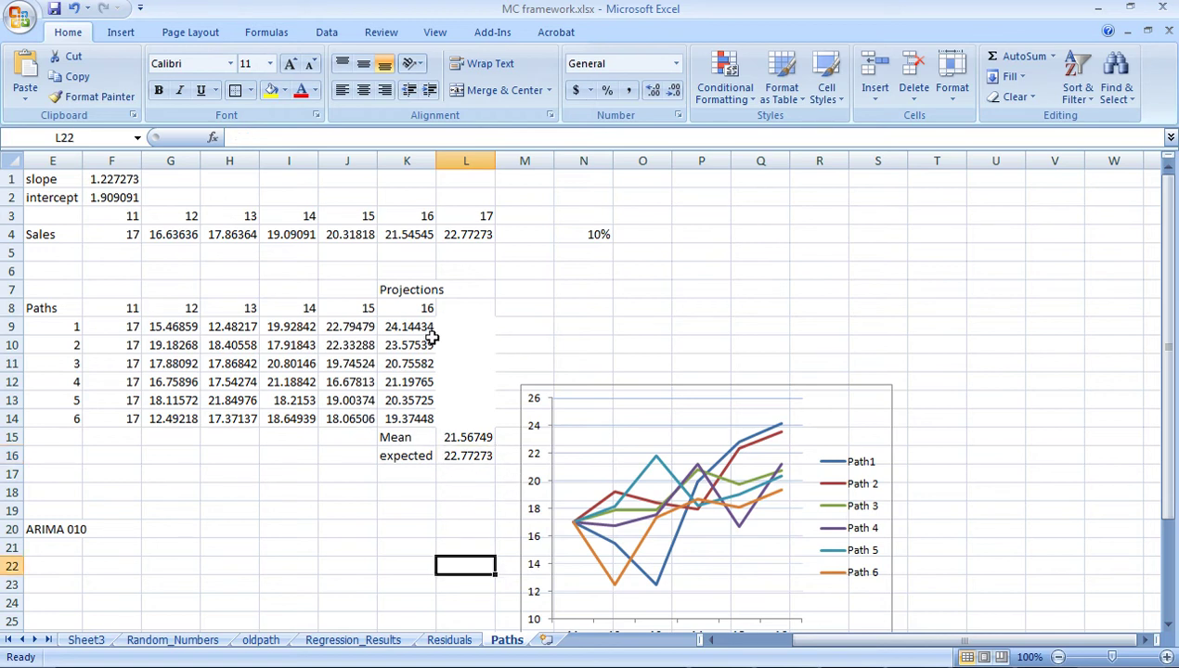
- Review the path 1 projection formulas for years 15 and 16 in J9:K9 and the ARIMA 010 label in E20
click(356, 326)
click(411, 327)
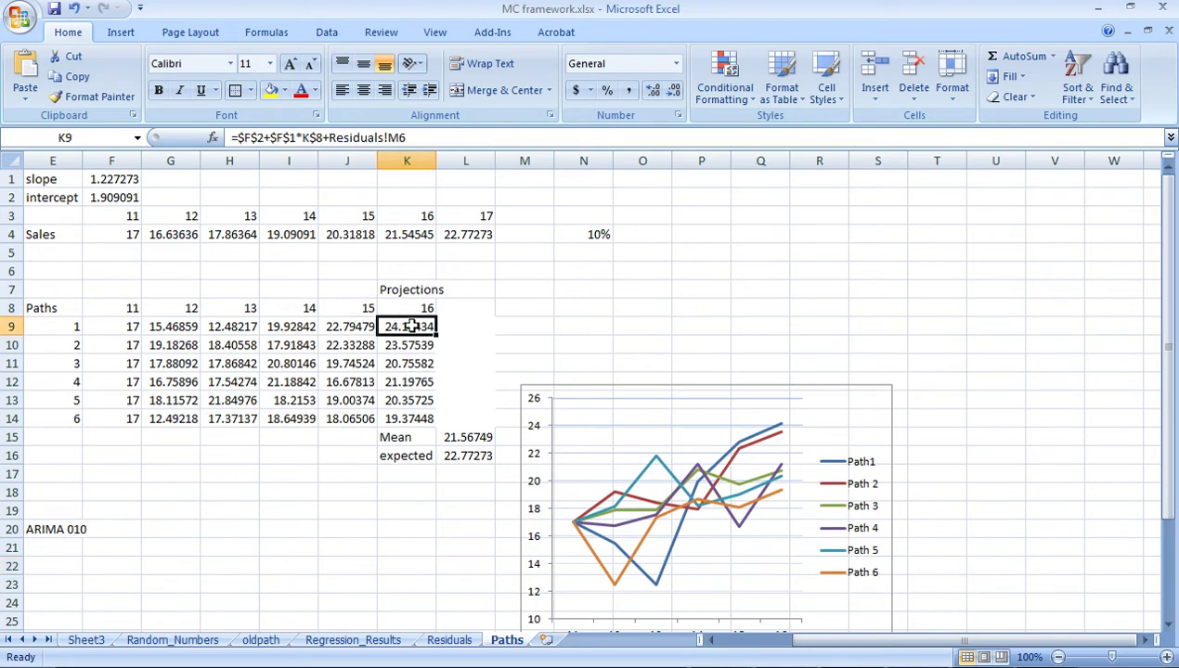
click(361, 327)
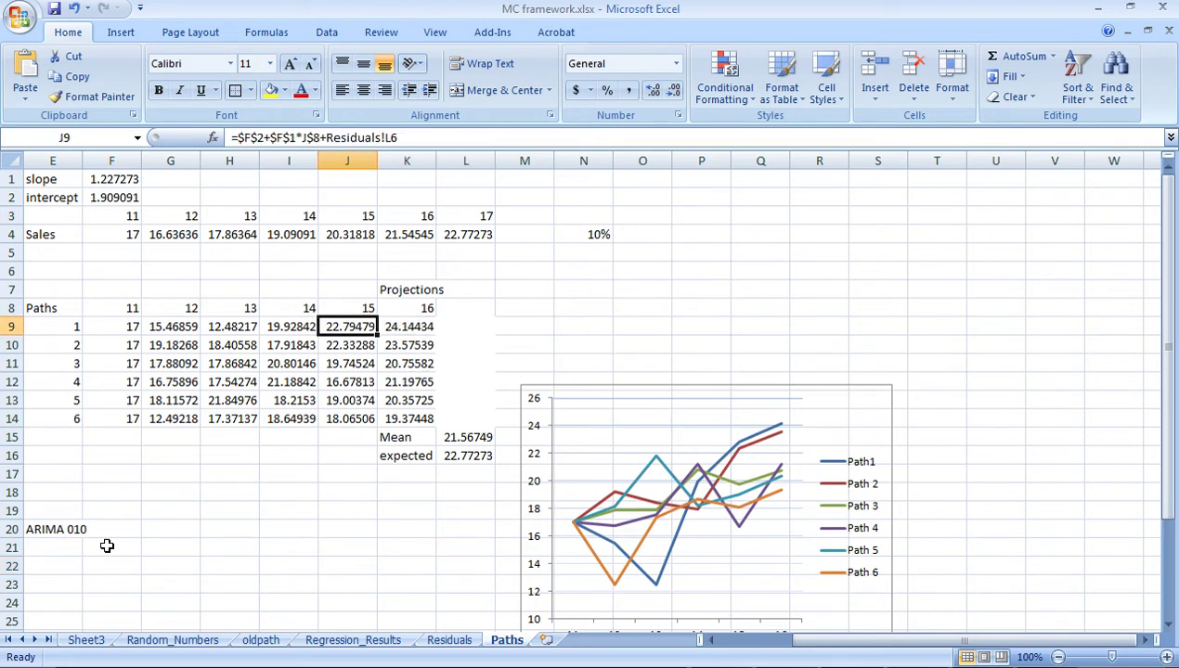
click(44, 532)
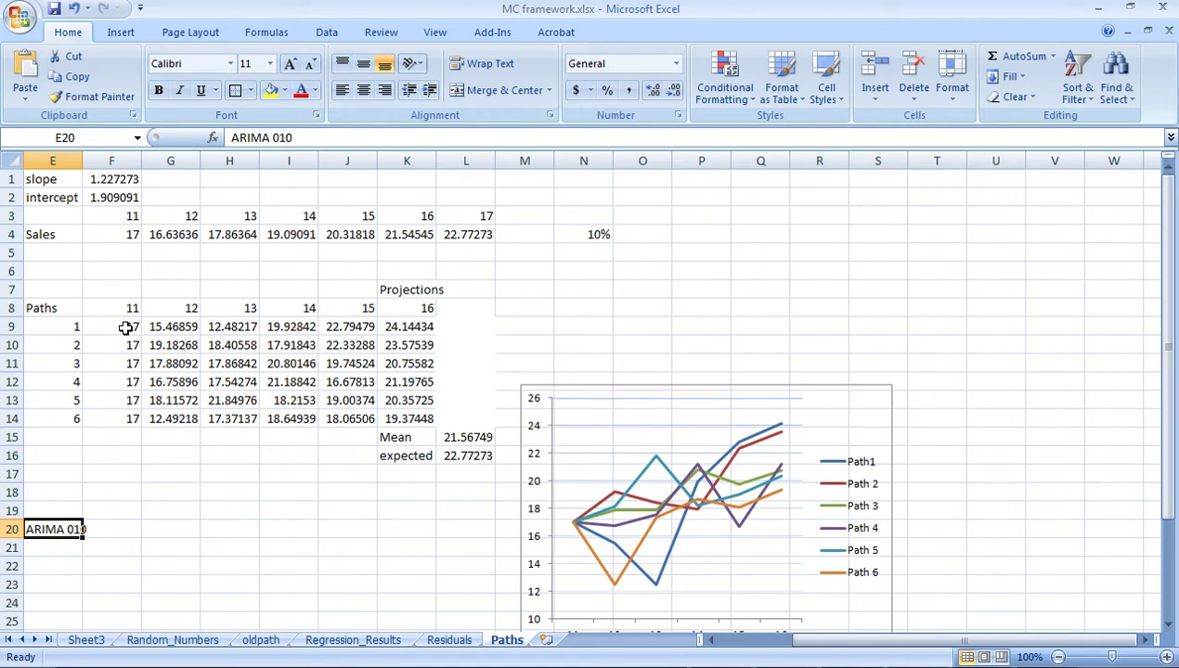
- Shade the year 16 path projections and their header in K8:K14 with a light purple fill
drag(126, 327, 414, 364)
click(397, 397)
click(420, 397)
drag(413, 310, 391, 422)
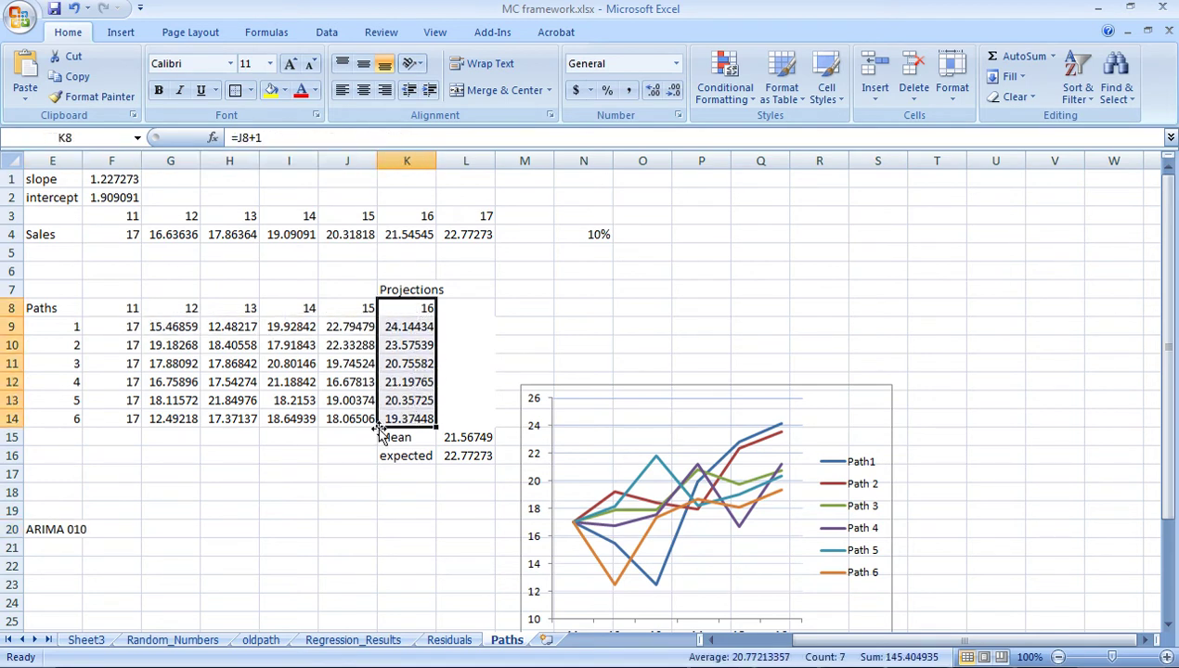
click(284, 90)
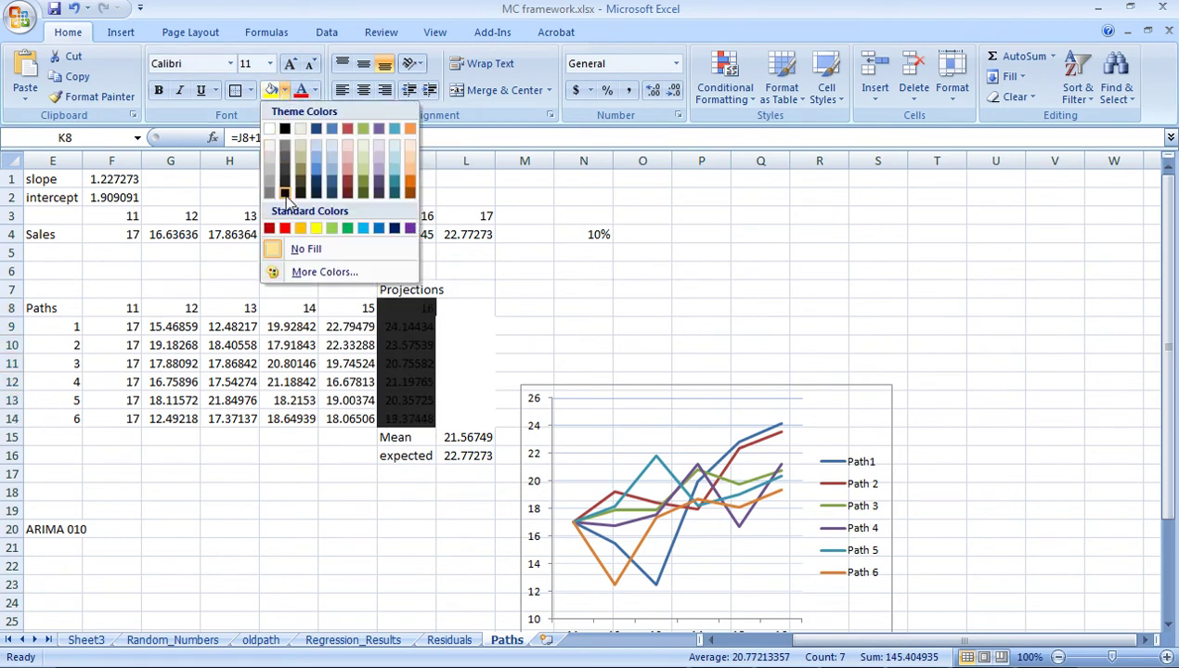
click(379, 161)
click(569, 287)
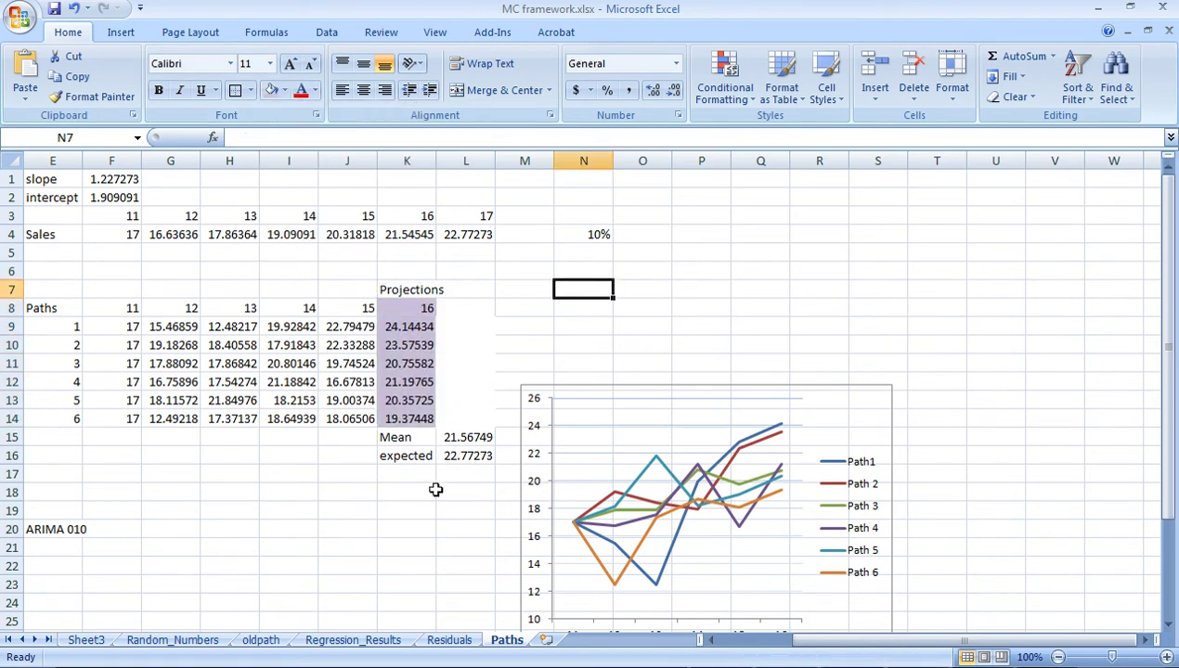
- Inspect which cells the mean formula in L15 averages, and check the expected value's formula in L16
click(462, 433)
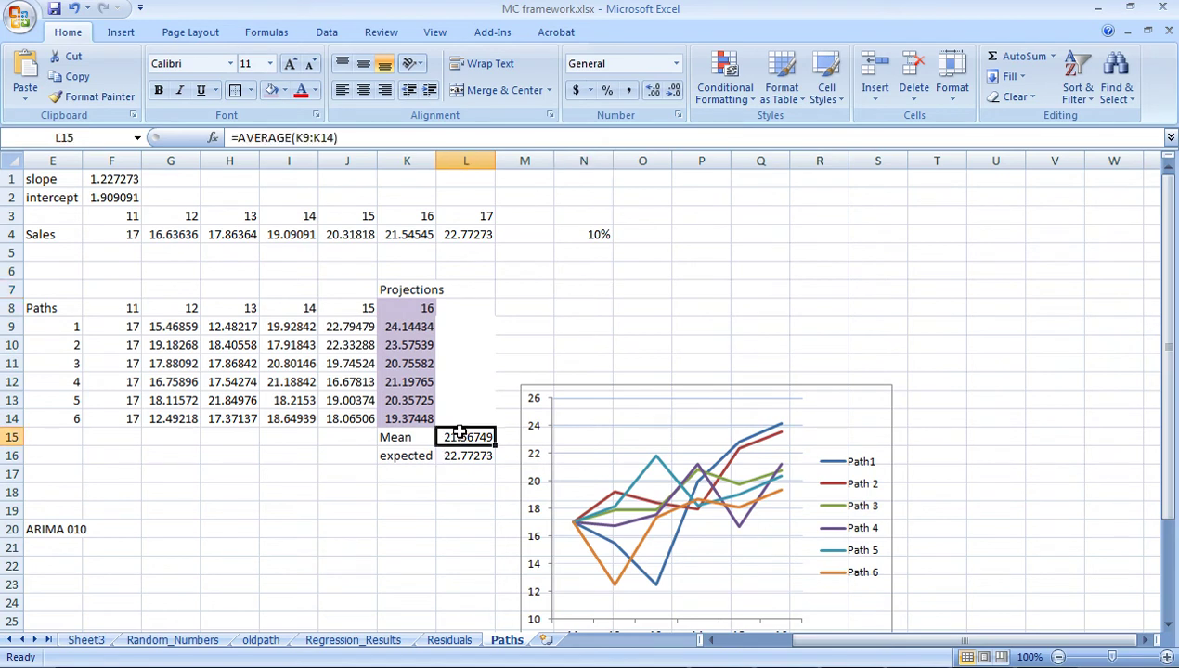
key(F2)
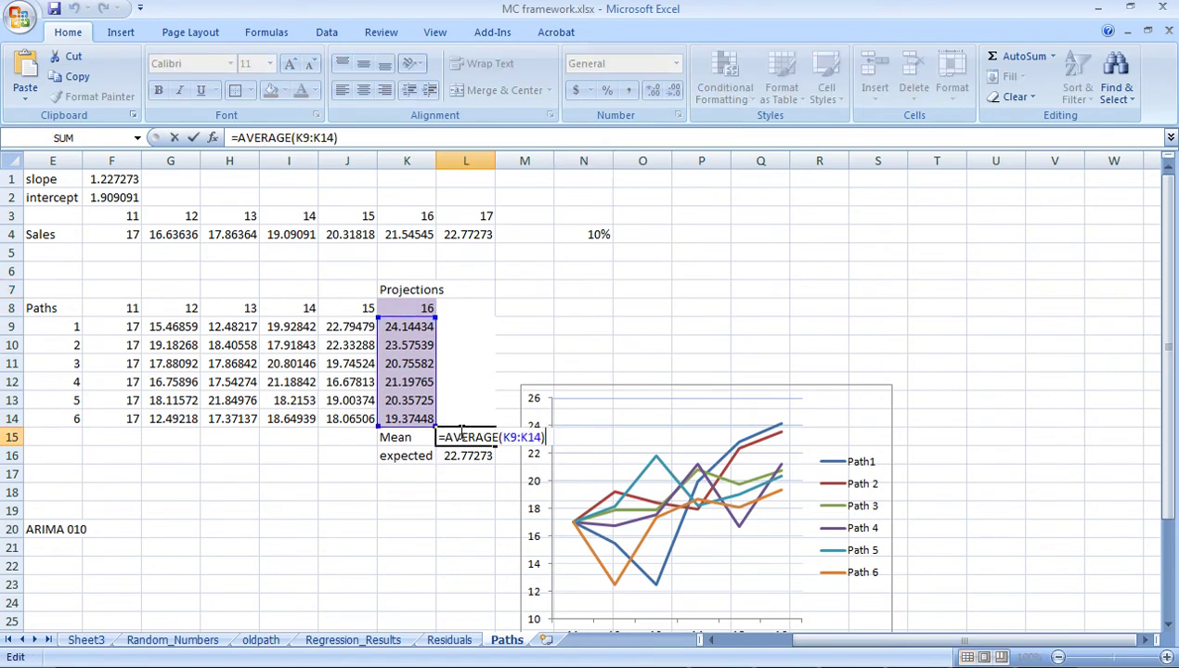
key(Escape)
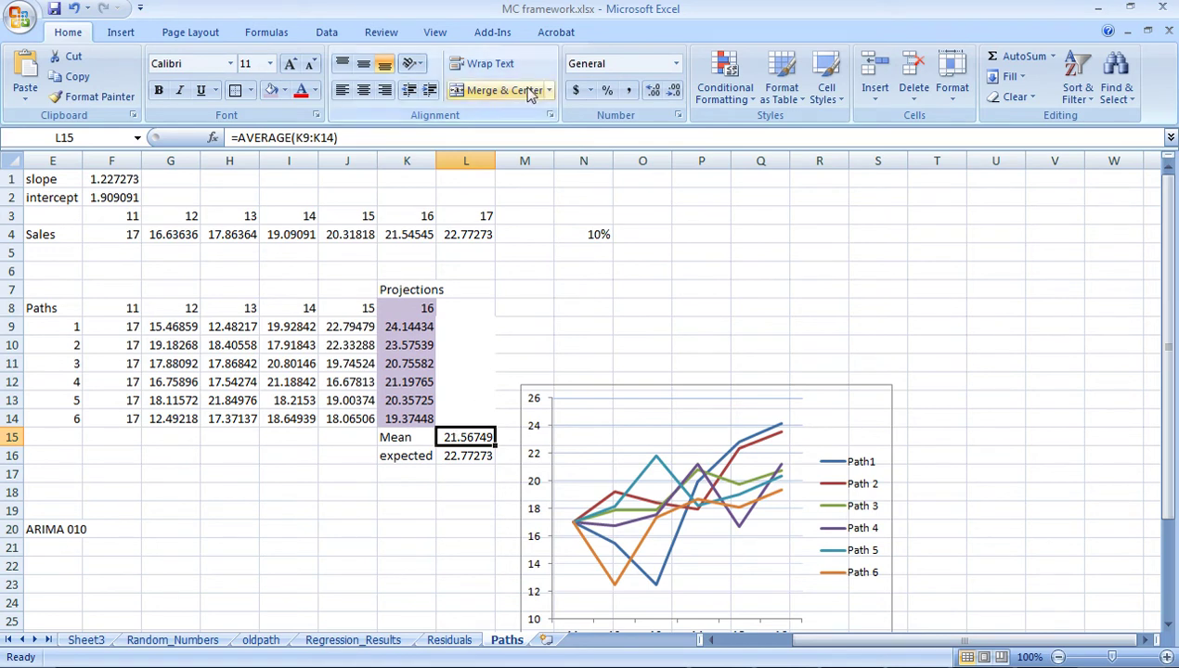
click(454, 455)
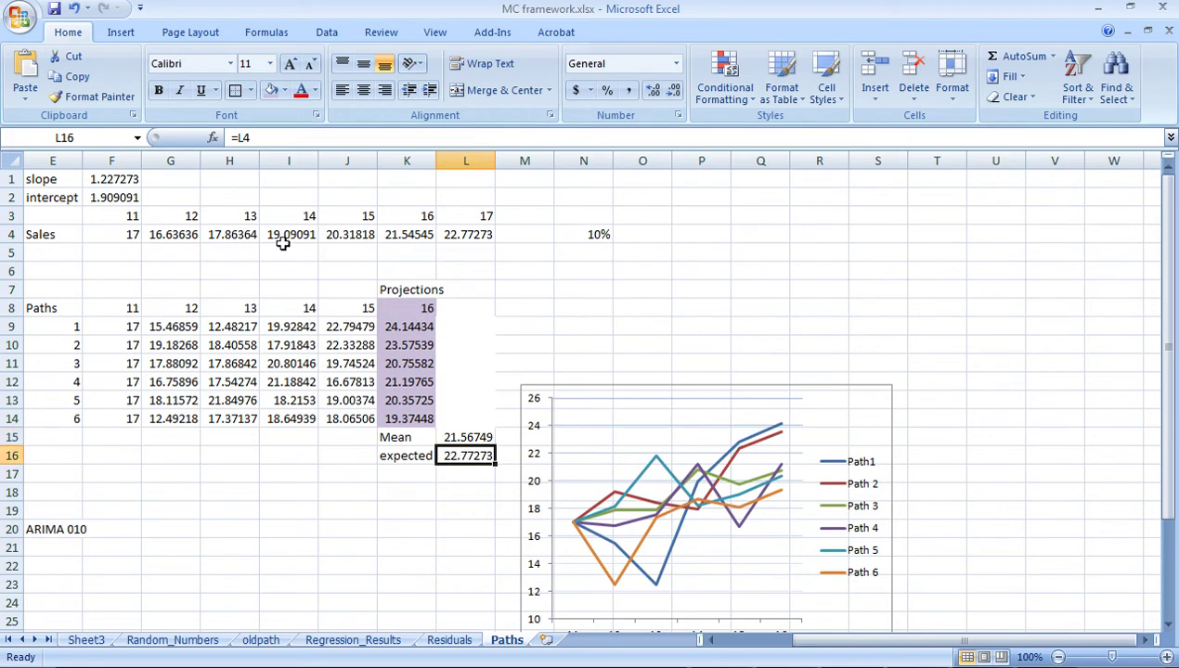
- Apply an outside border around the regression sales projections in E3:L4
drag(42, 213, 469, 234)
click(235, 90)
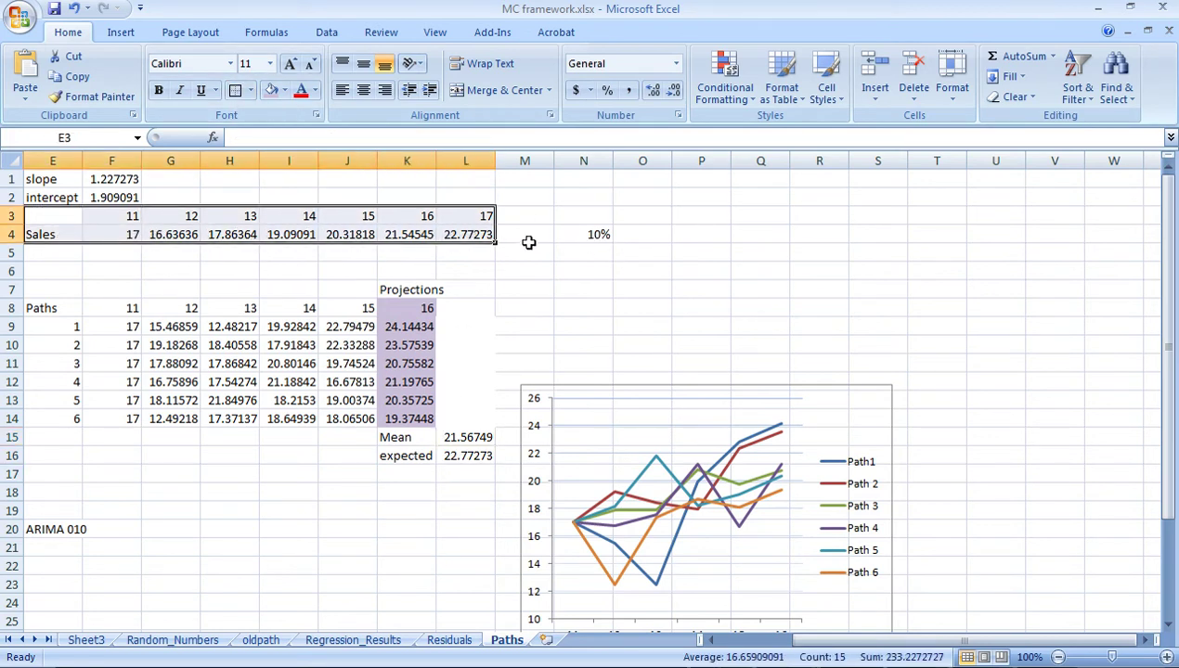
click(536, 284)
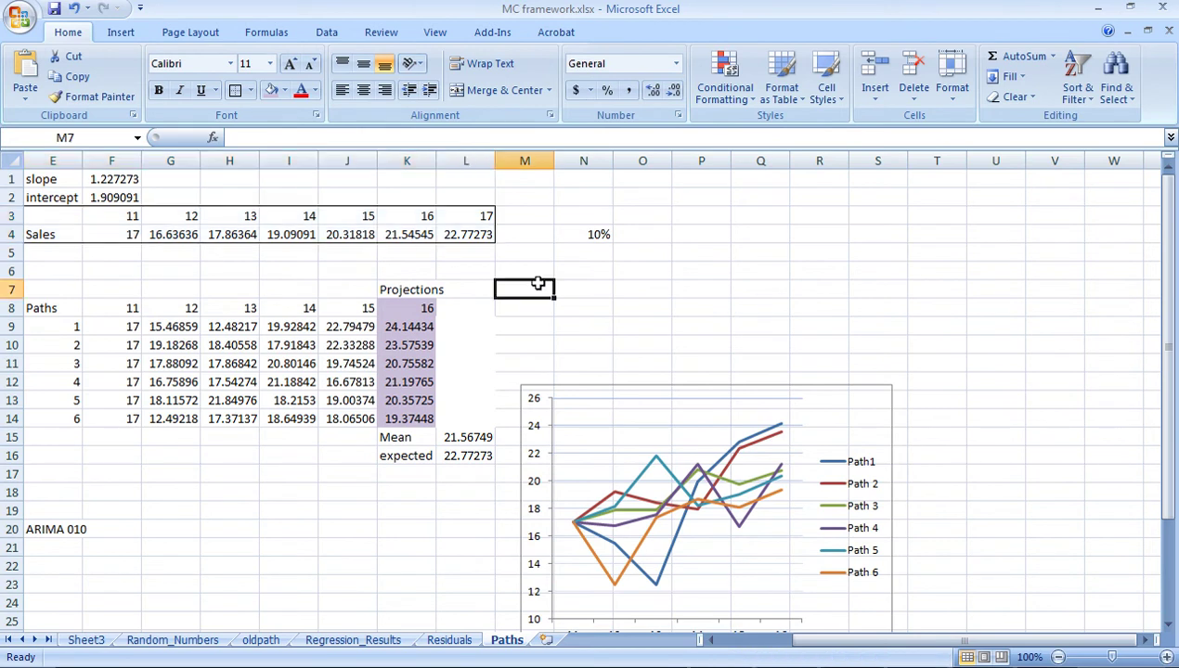
- Compare the regression formulas in L4 and K4 and trace which projection the expected value in L16 refers to
click(469, 235)
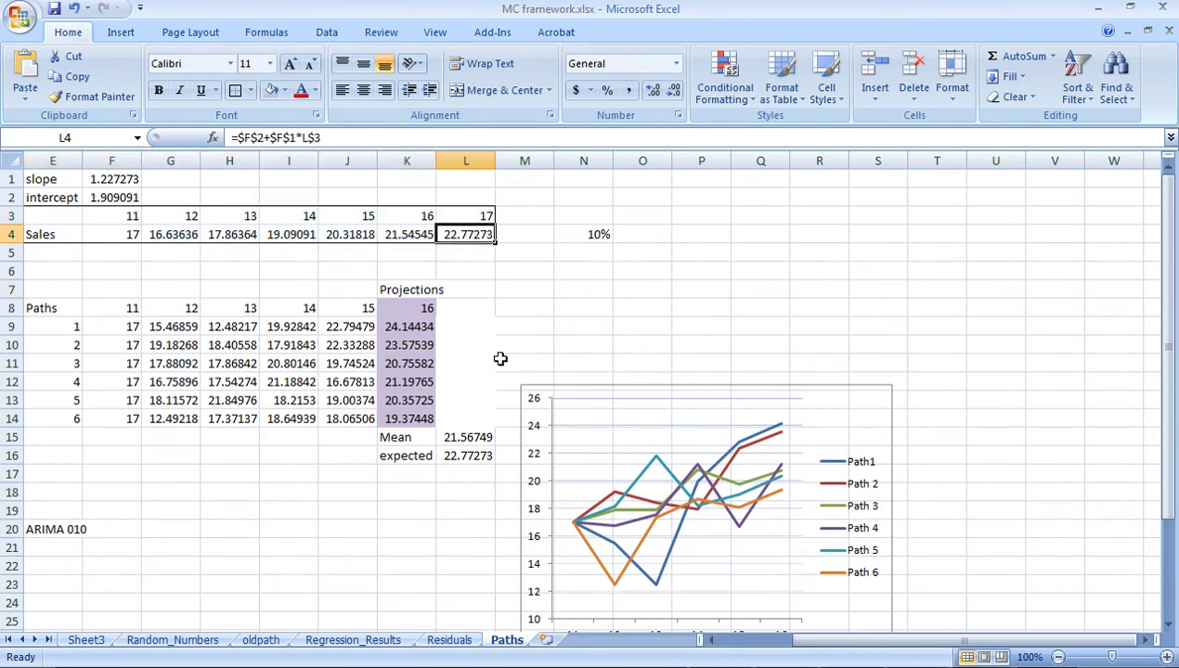
click(410, 231)
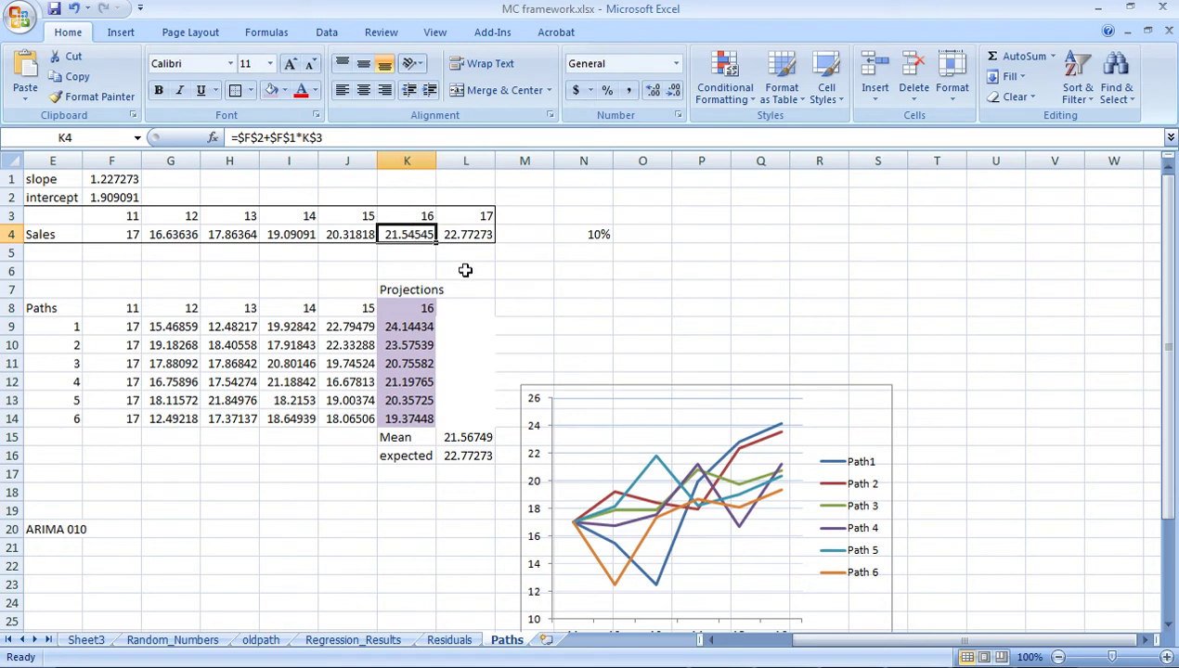
click(462, 309)
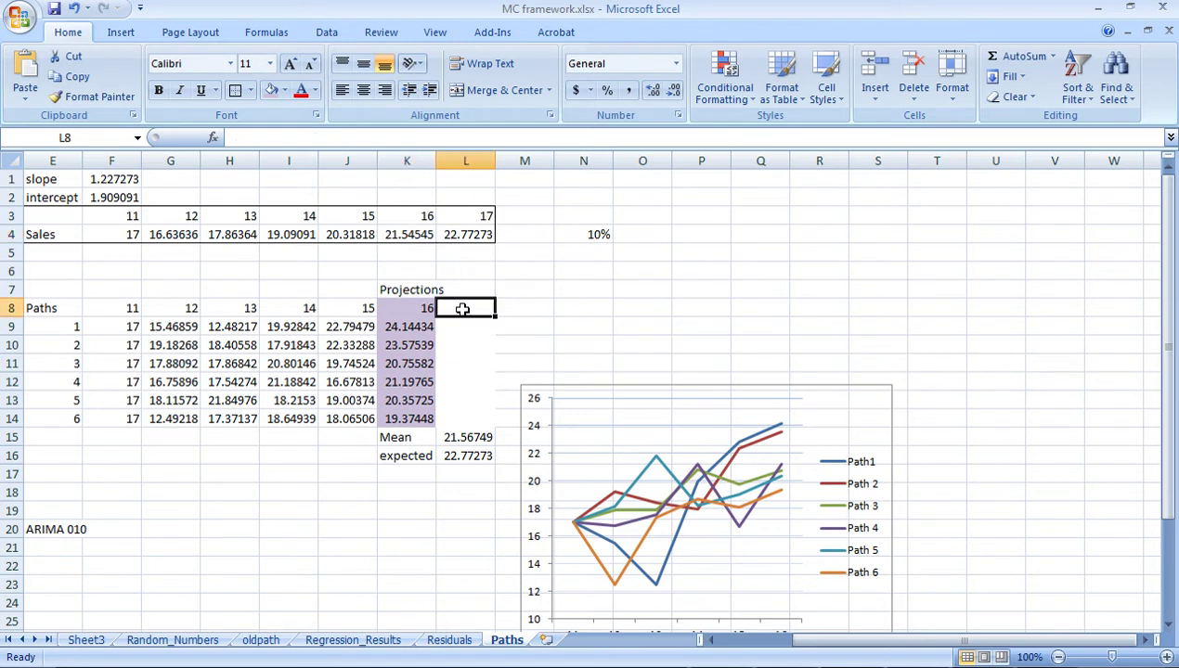
click(468, 454)
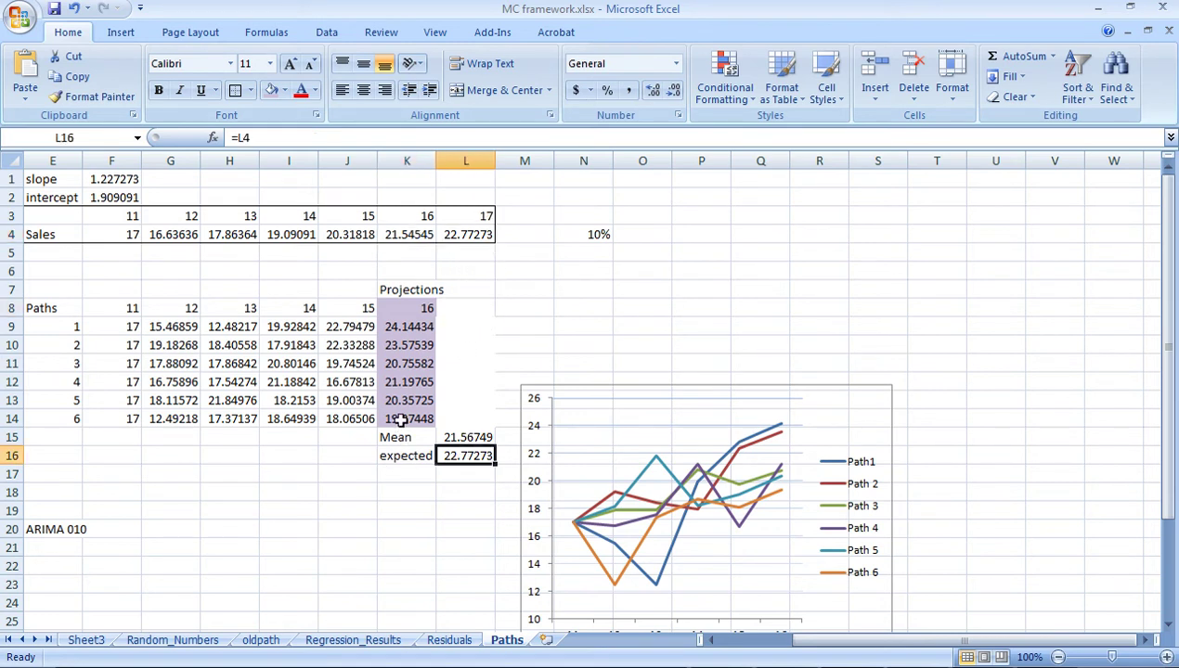
key(F2)
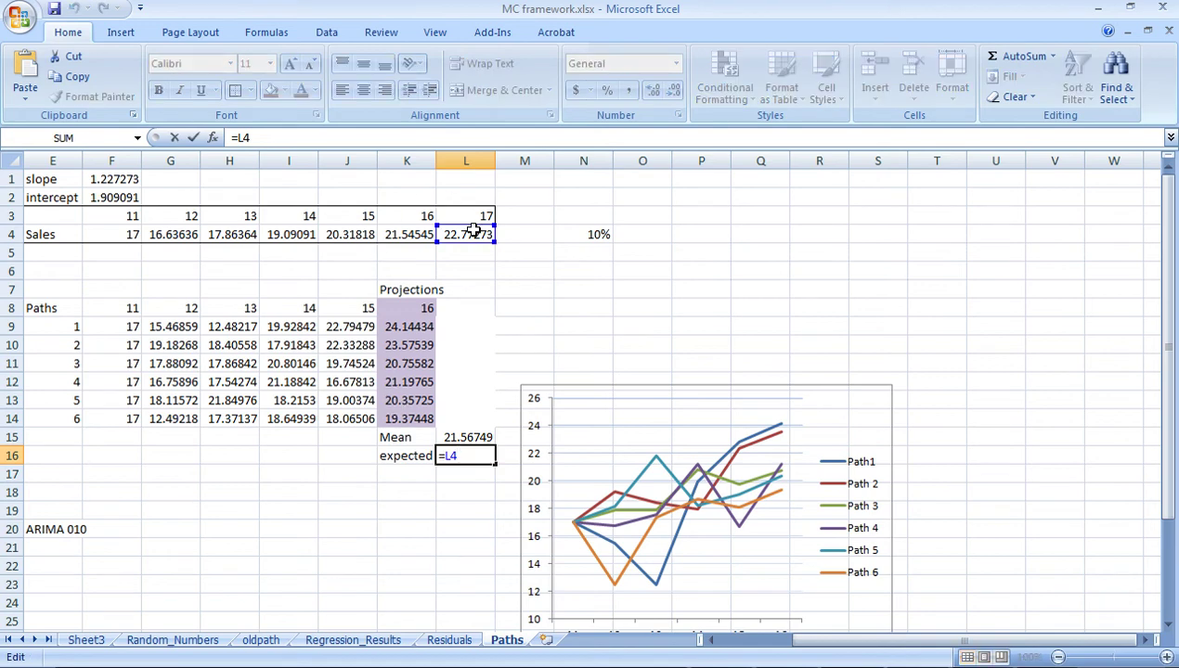
click(469, 233)
click(472, 453)
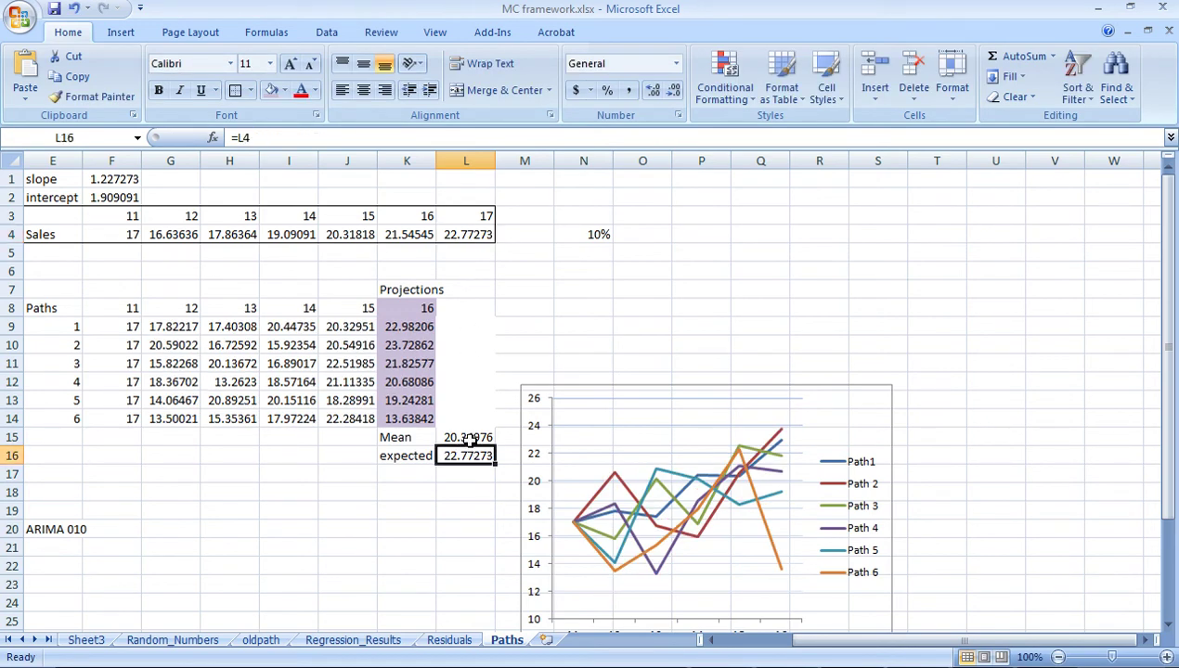
- Change the expected value in L16 to =K4 and clear the year 17 projection from L3:L4
key(F2)
drag(479, 245, 35, 228)
key(Return)
key(Up)
key(Delete)
- Outline the regression sales projections through year 16 with an outside border
click(371, 238)
click(235, 90)
click(524, 269)
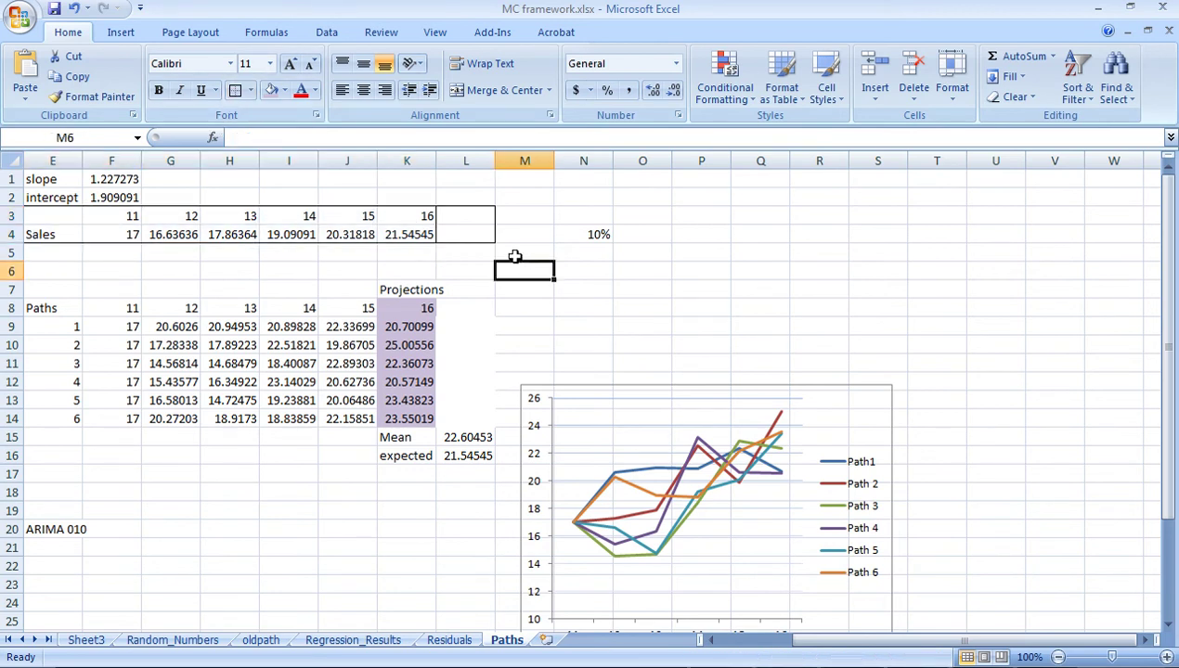
- Compare the path mean in L15 with the year 16 expected value in L16 and view the full paths chart
click(470, 442)
click(462, 458)
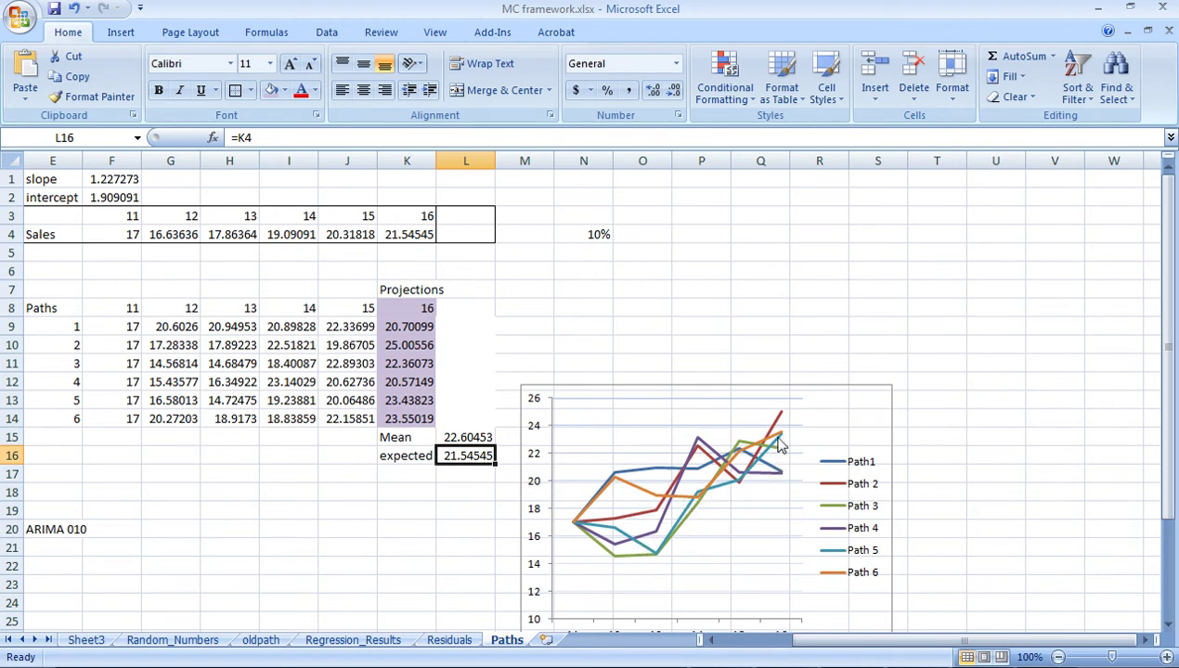
scroll(232, 437, down, 1)
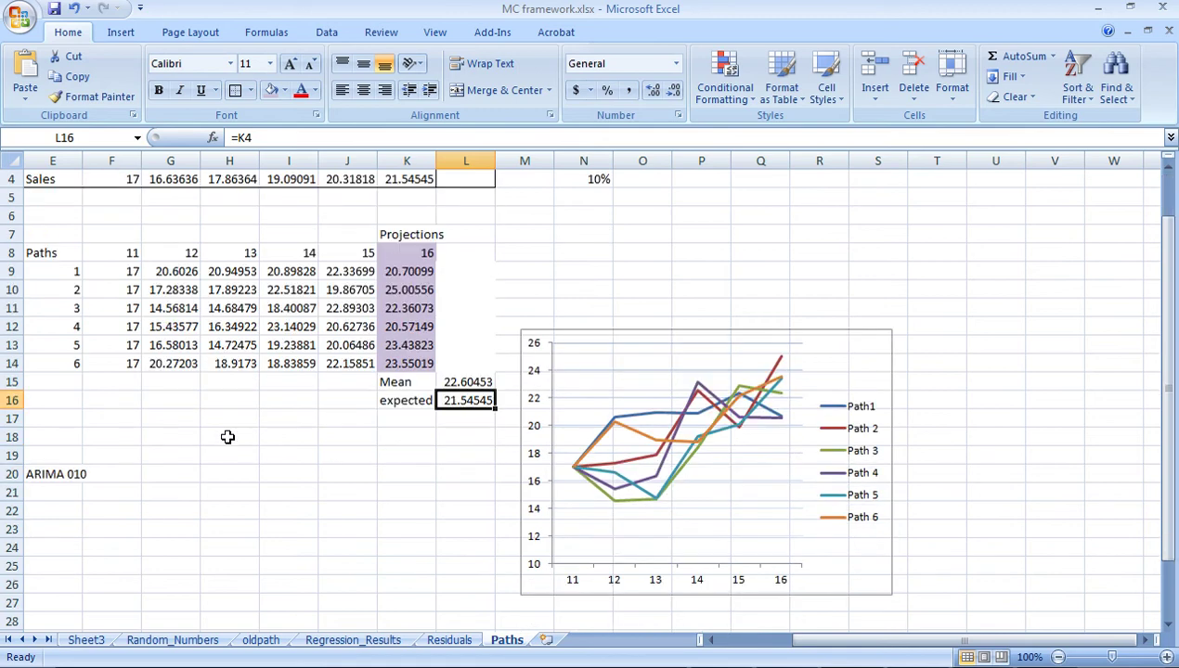
scroll(231, 434, up, 1)
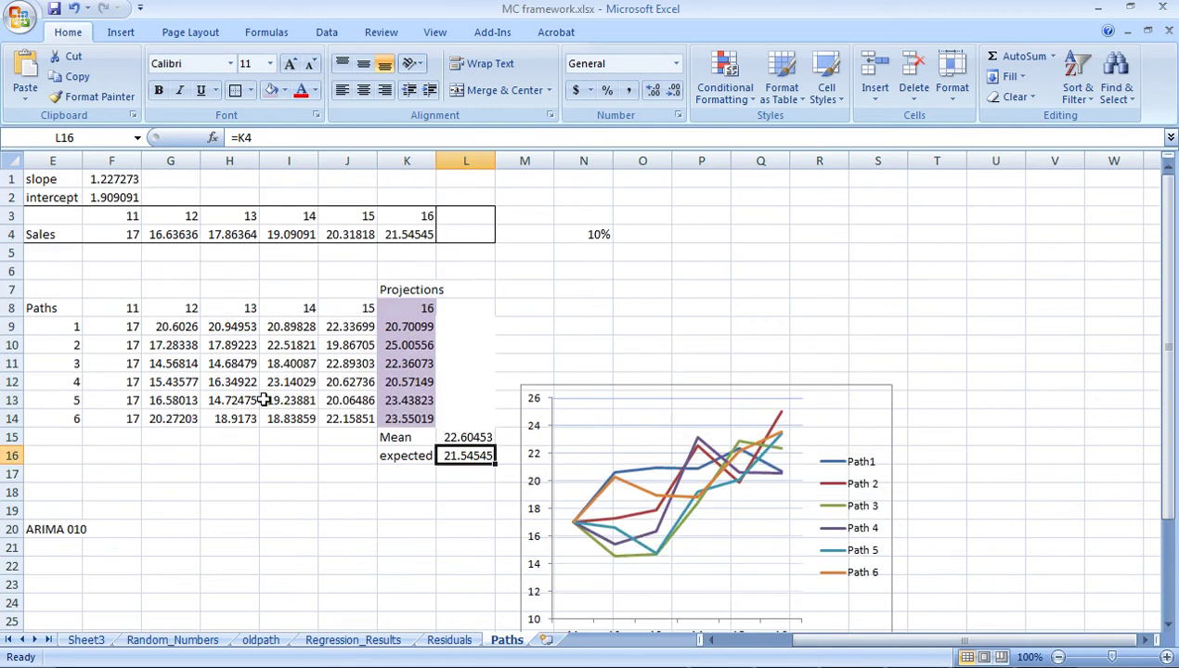
- Review the historical Year column on the Residuals sheet, and return to the Paths sheet to examine the simulated paths chart
click(449, 643)
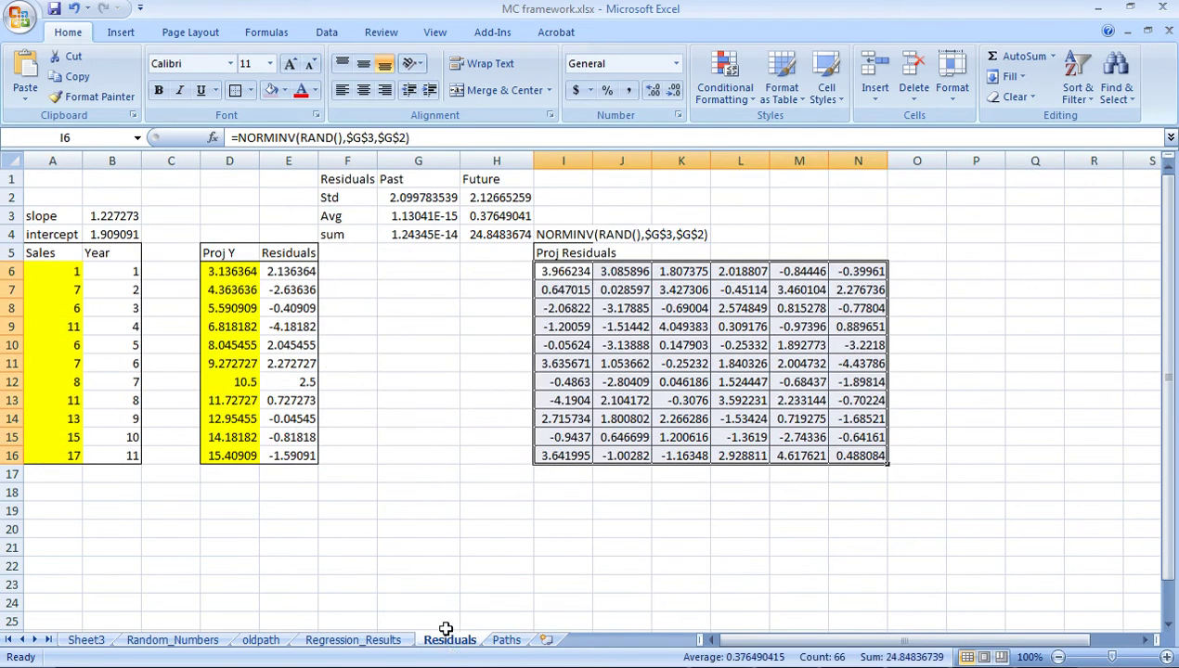
click(130, 305)
click(129, 271)
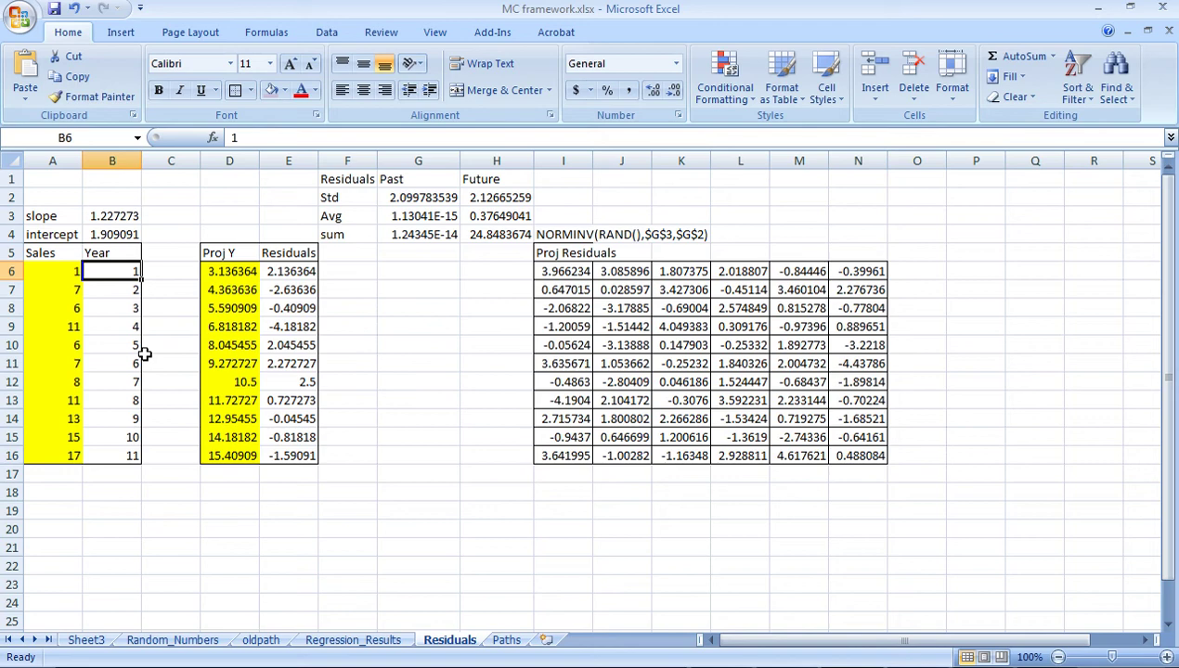
click(506, 640)
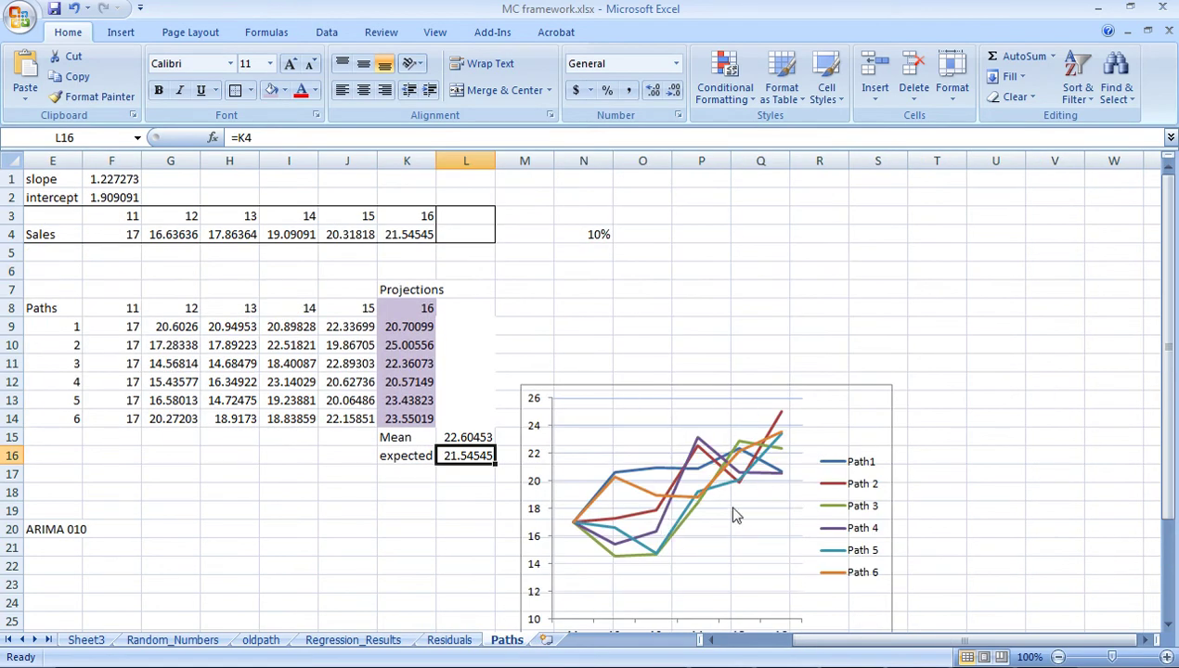
scroll(315, 536, down, 1)
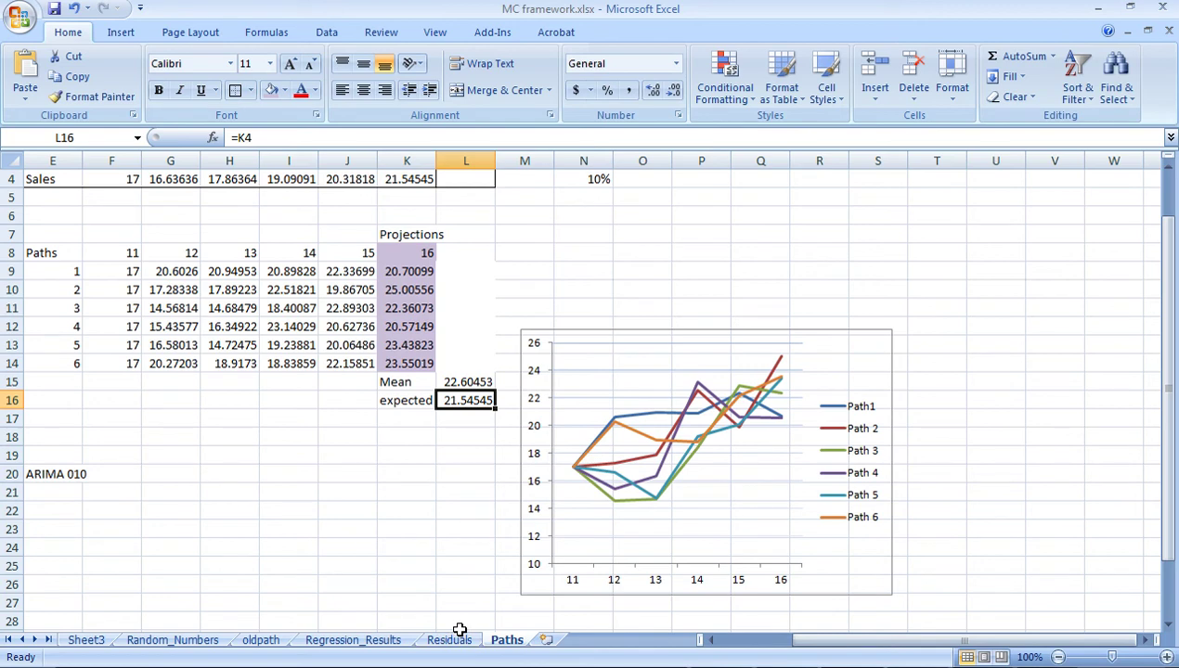
scroll(459, 630, up, 1)
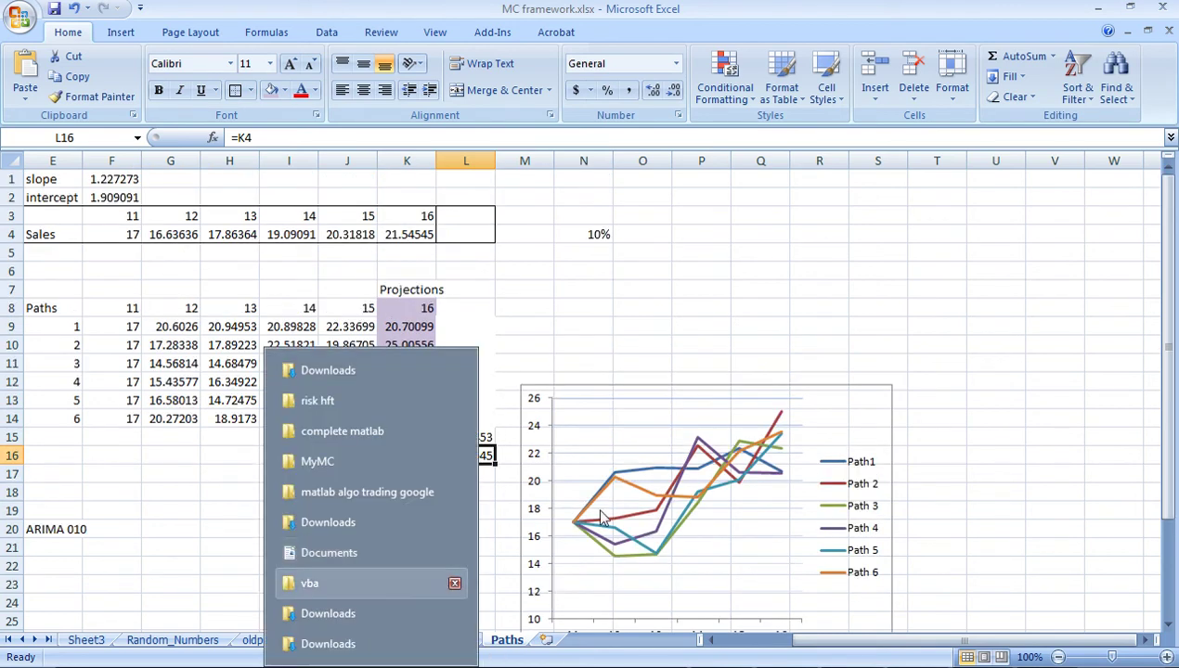
- Switch to Paint, close the finished sketch and save it in the Documents library as monte carlo
click(637, 323)
click(910, 639)
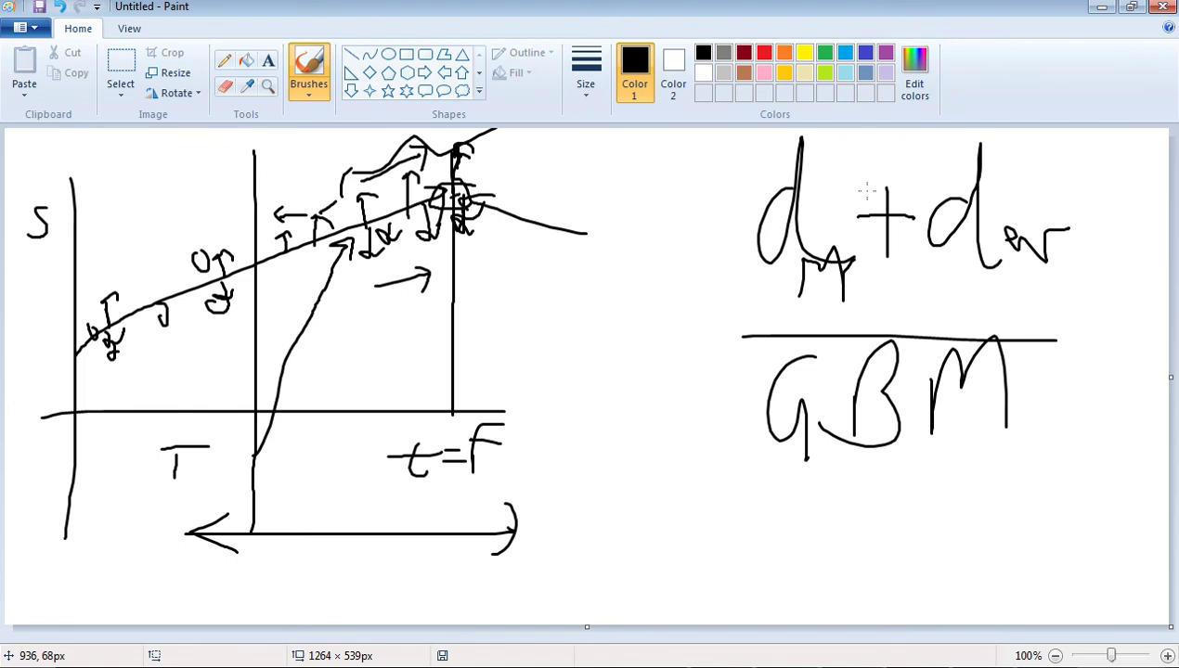
key(alt+F4)
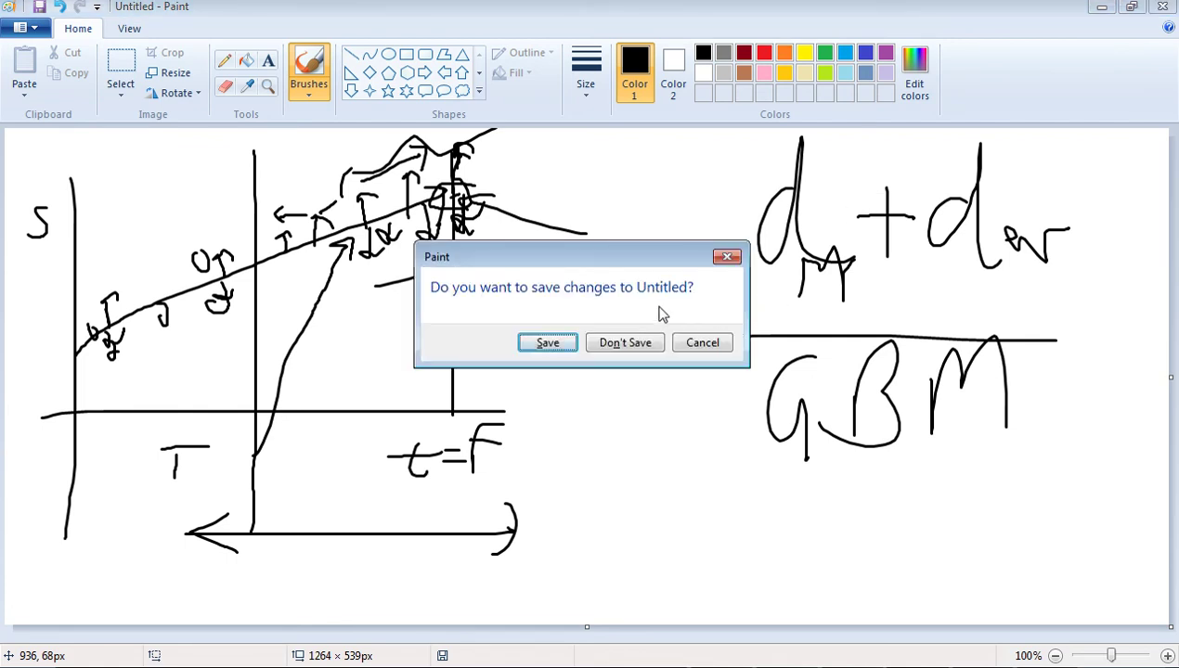
click(561, 346)
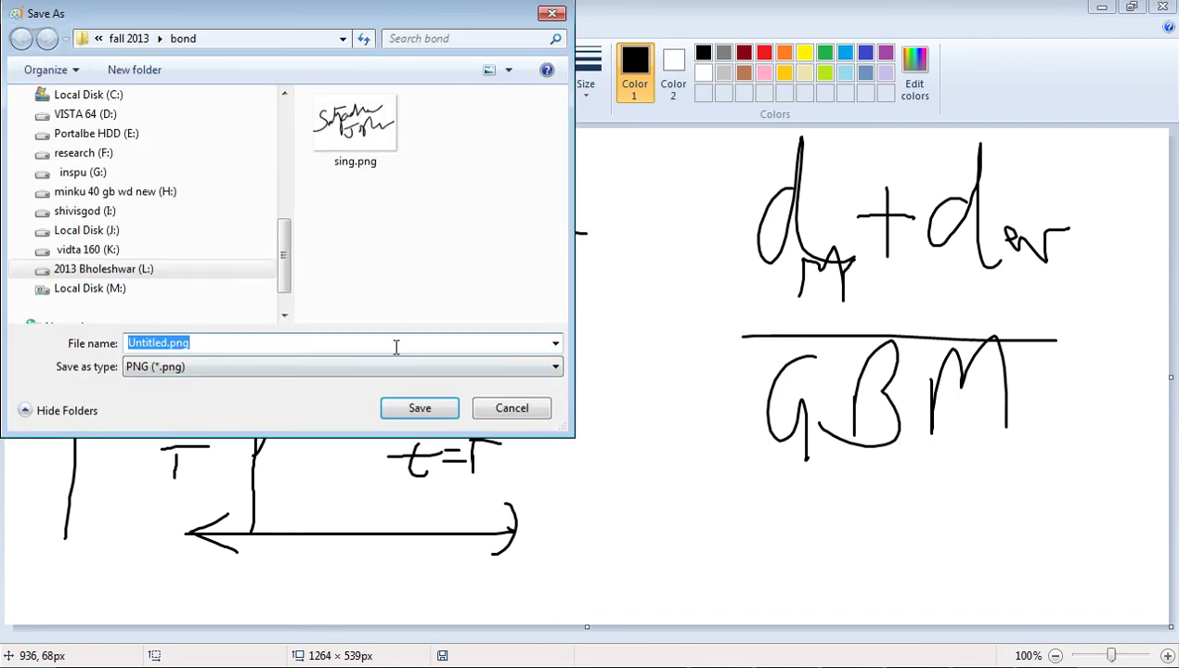
click(128, 38)
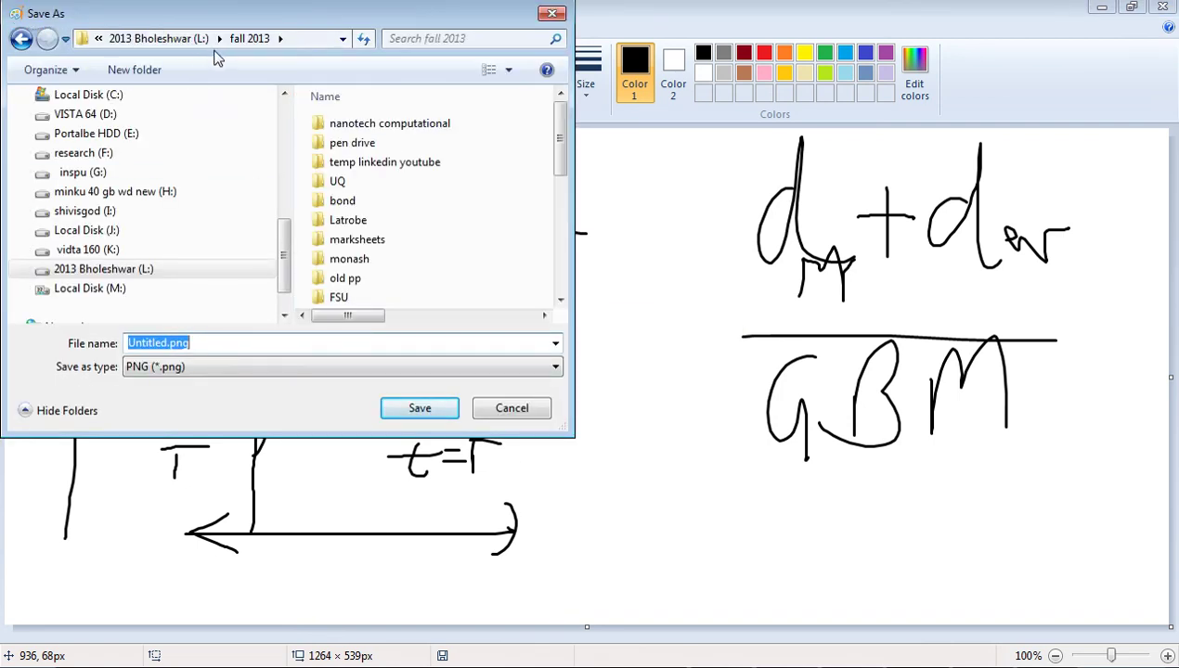
click(185, 38)
drag(284, 253, 288, 124)
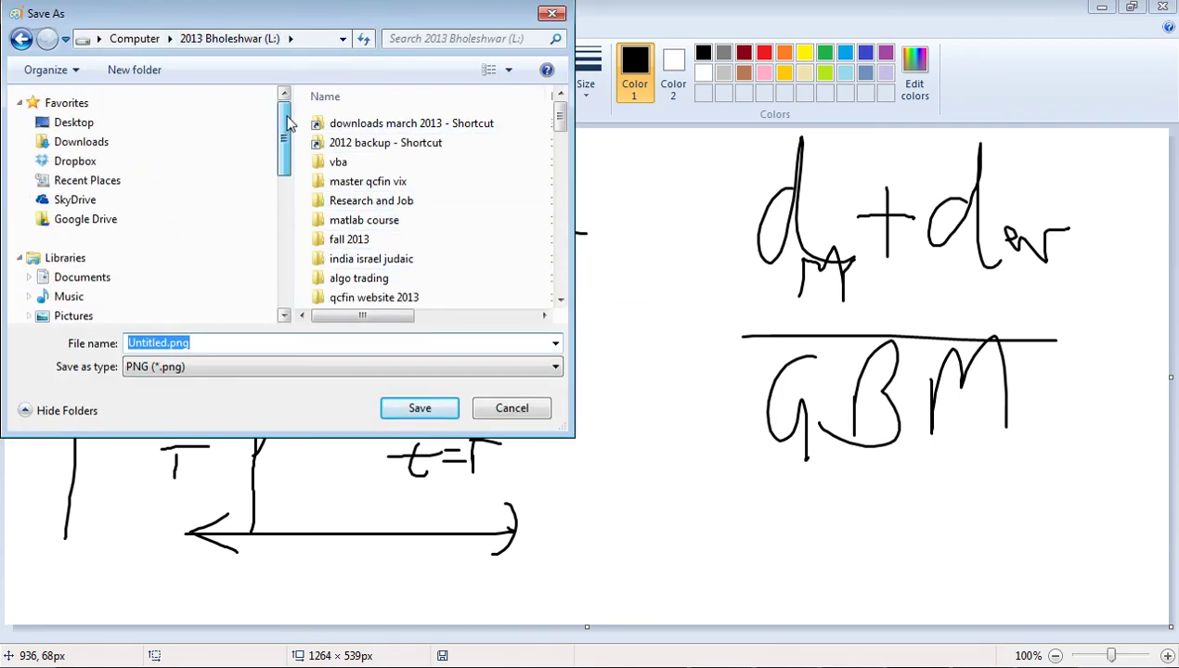
click(135, 278)
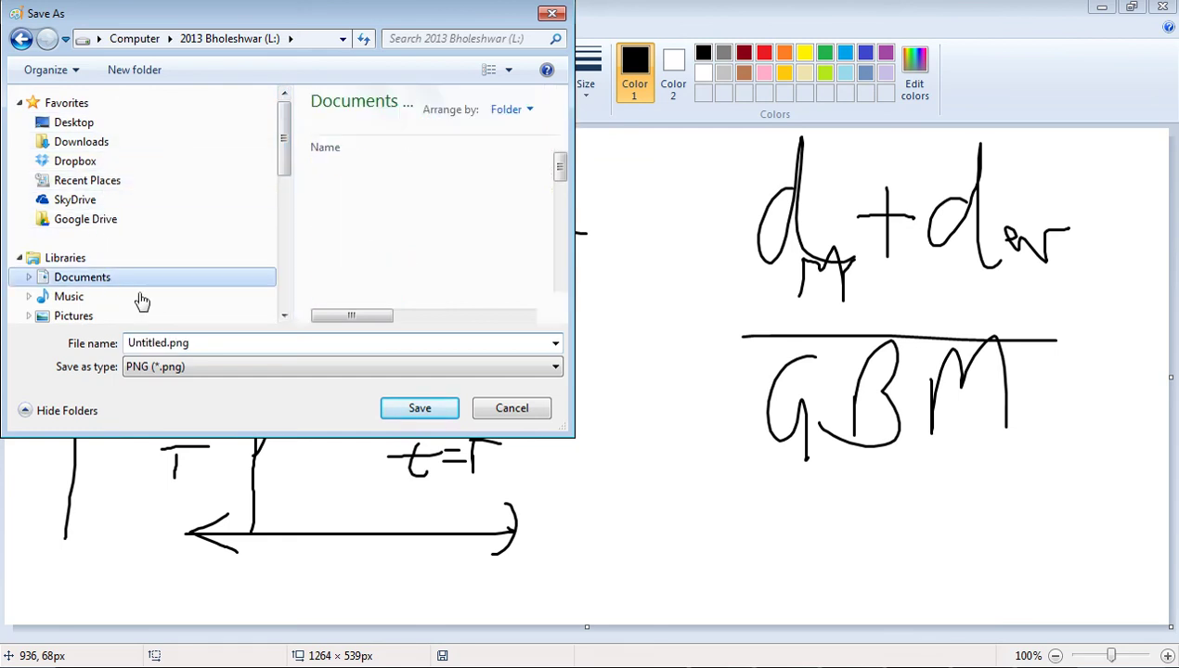
click(205, 344)
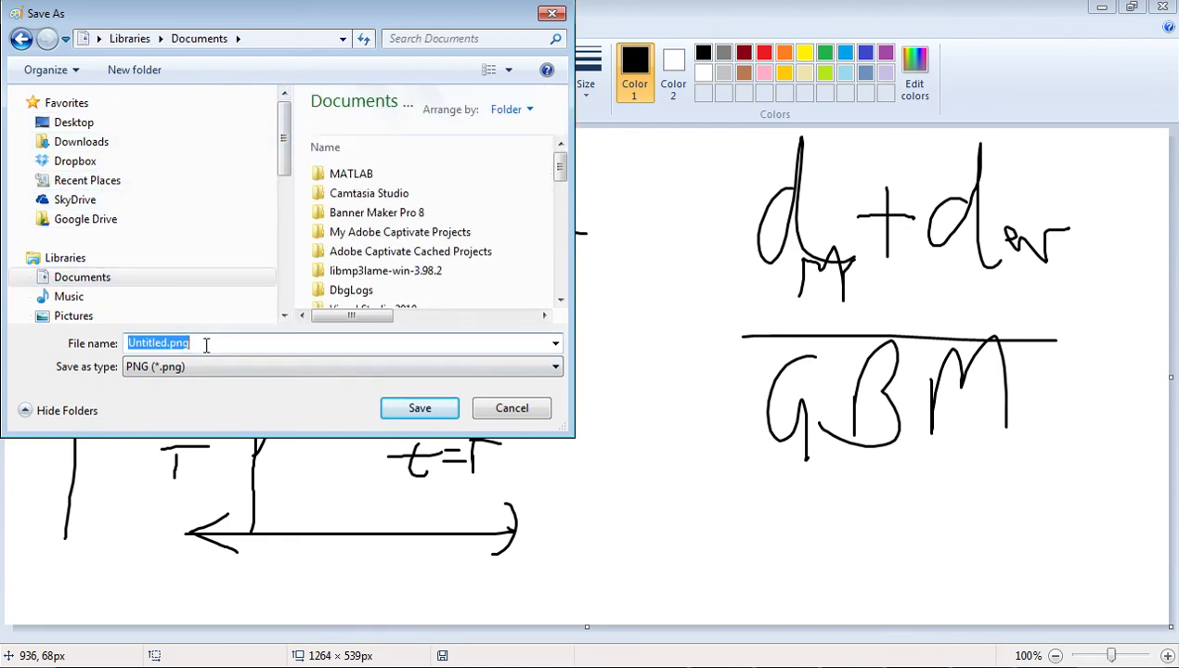
text(monte carlo)
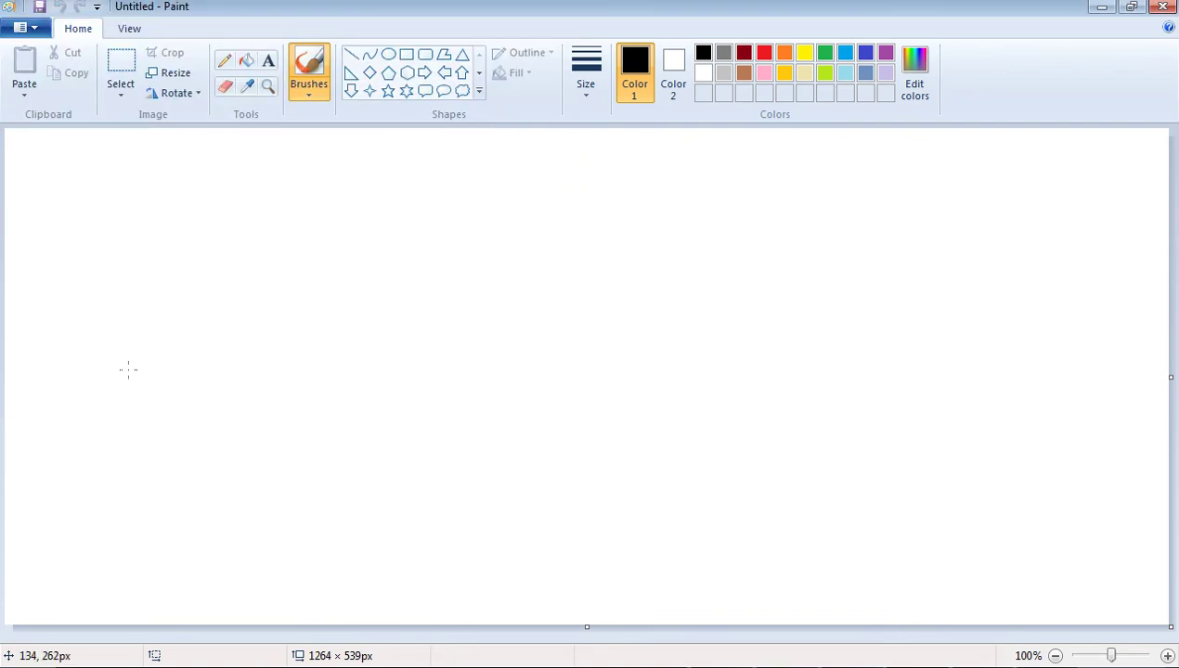
- On the blank Paint canvas, sketch crossed axes with a dot, a rising arrow, a boxed upward arrow and a backward-pointing arrow
drag(171, 195, 158, 455)
drag(51, 351, 441, 342)
drag(263, 231, 255, 234)
mouse_move(207, 295)
mouse_down()
mouse_move(277, 269)
mouse_move(272, 288)
mouse_up()
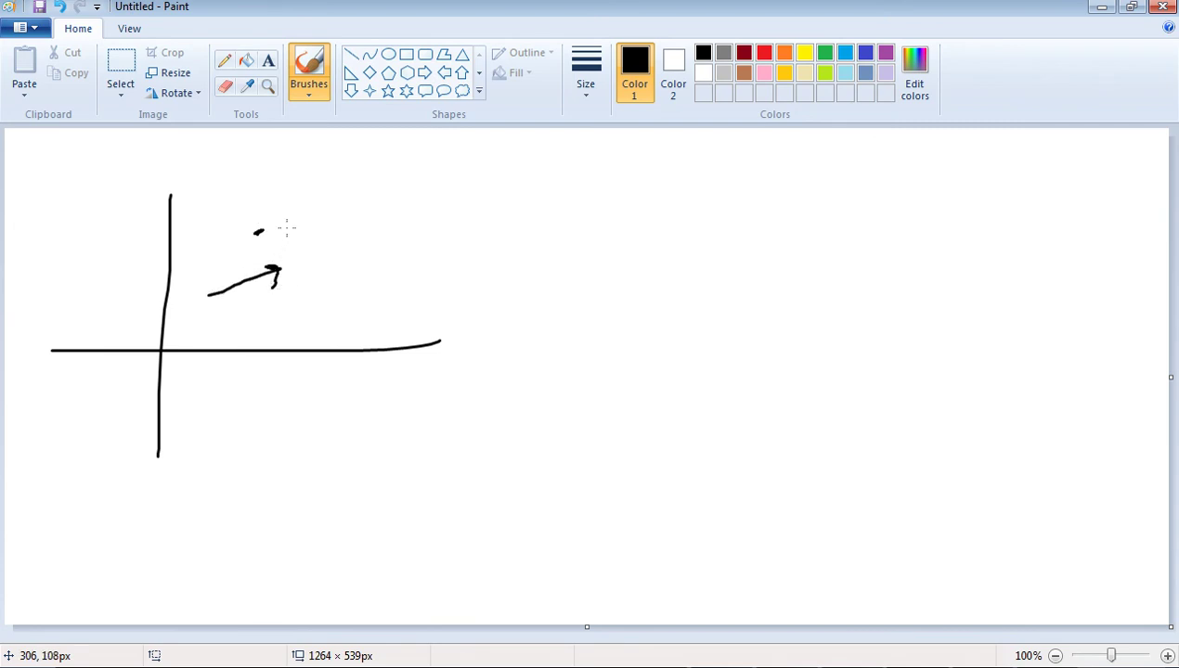
mouse_move(287, 228)
mouse_down()
mouse_move(279, 178)
mouse_move(298, 184)
mouse_move(304, 161)
mouse_move(254, 210)
mouse_move(337, 231)
mouse_move(354, 162)
mouse_move(325, 167)
mouse_up()
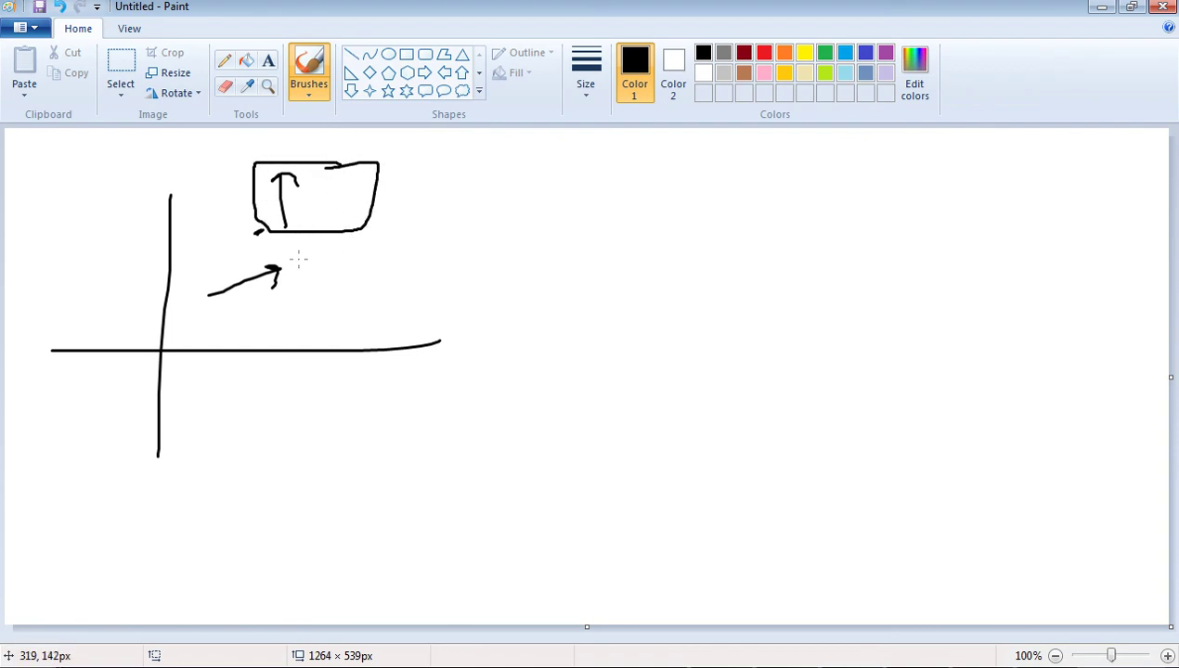
mouse_move(290, 243)
mouse_down()
mouse_move(231, 242)
mouse_move(241, 263)
mouse_up()
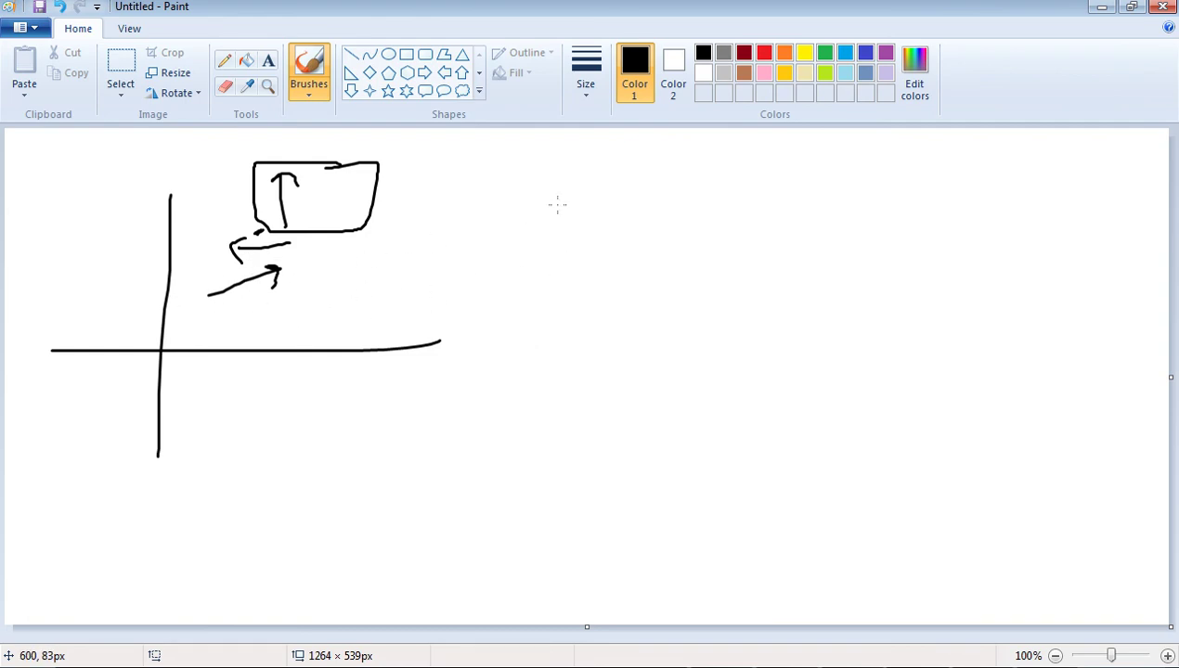
- Handwrite two columns of sample numbers beside the axes, each beginning with 1, 2 and 5
drag(598, 178, 604, 215)
mouse_move(587, 262)
mouse_down()
mouse_move(608, 279)
mouse_move(605, 321)
mouse_move(662, 321)
mouse_up()
mouse_move(578, 423)
mouse_down()
mouse_move(613, 425)
mouse_move(597, 515)
mouse_move(540, 515)
mouse_up()
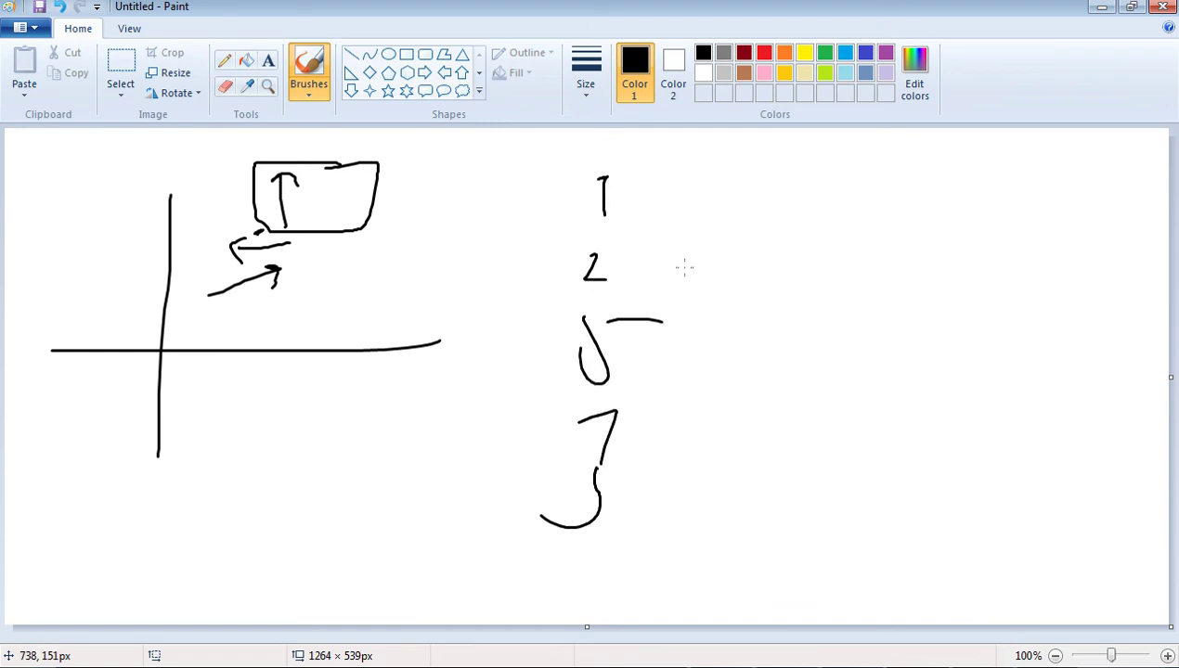
drag(682, 271, 728, 381)
drag(705, 422, 693, 448)
drag(726, 408, 747, 407)
drag(693, 462, 699, 526)
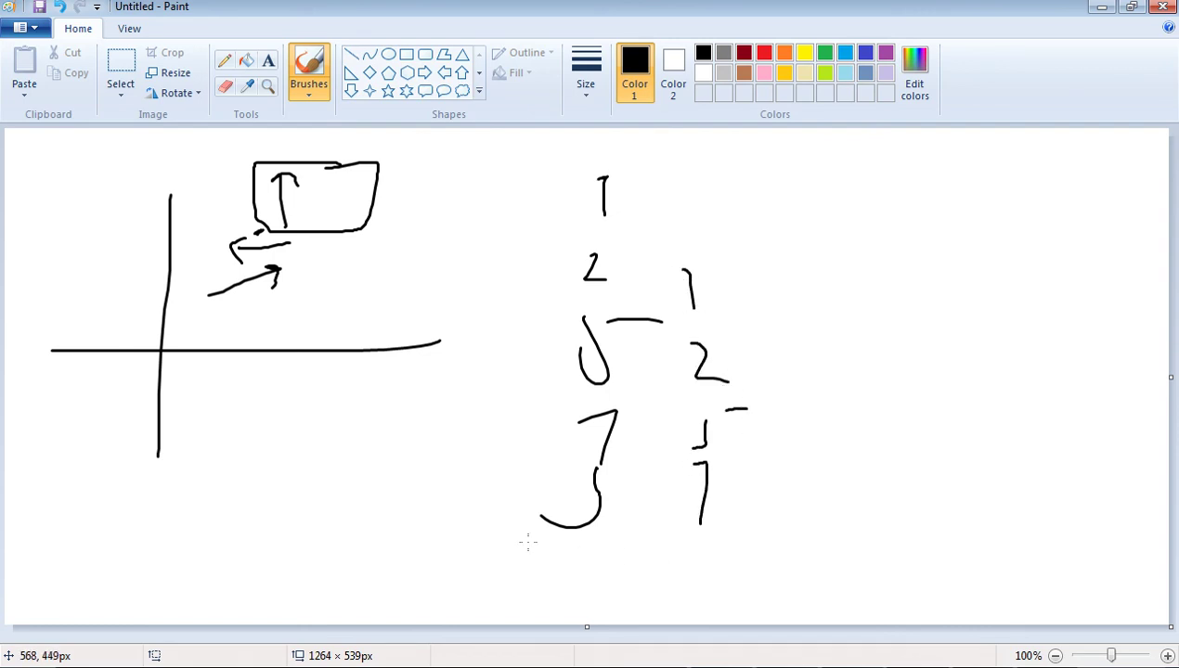
- Draw a long upward arrow beside the number columns and frame each column with its own box
mouse_move(507, 557)
mouse_down()
mouse_move(474, 259)
mouse_move(477, 269)
mouse_up()
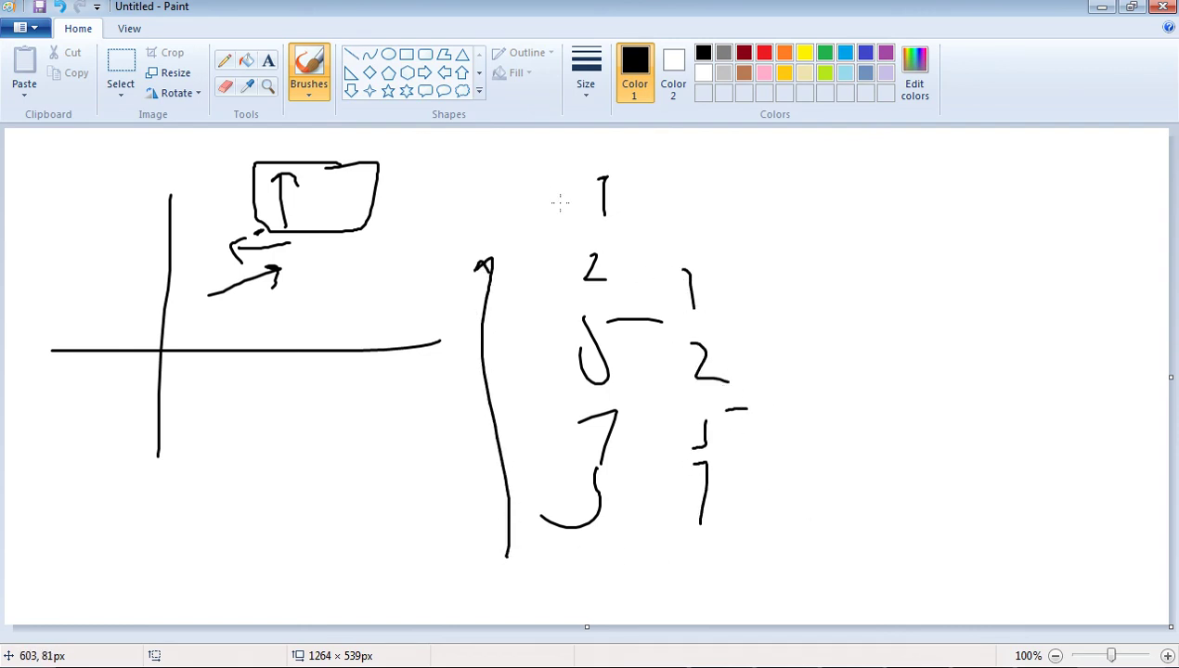
mouse_move(537, 184)
mouse_down()
mouse_move(540, 546)
mouse_move(554, 207)
mouse_move(521, 215)
mouse_up()
mouse_move(750, 219)
mouse_down()
mouse_move(660, 248)
mouse_move(820, 466)
mouse_move(712, 252)
mouse_up()
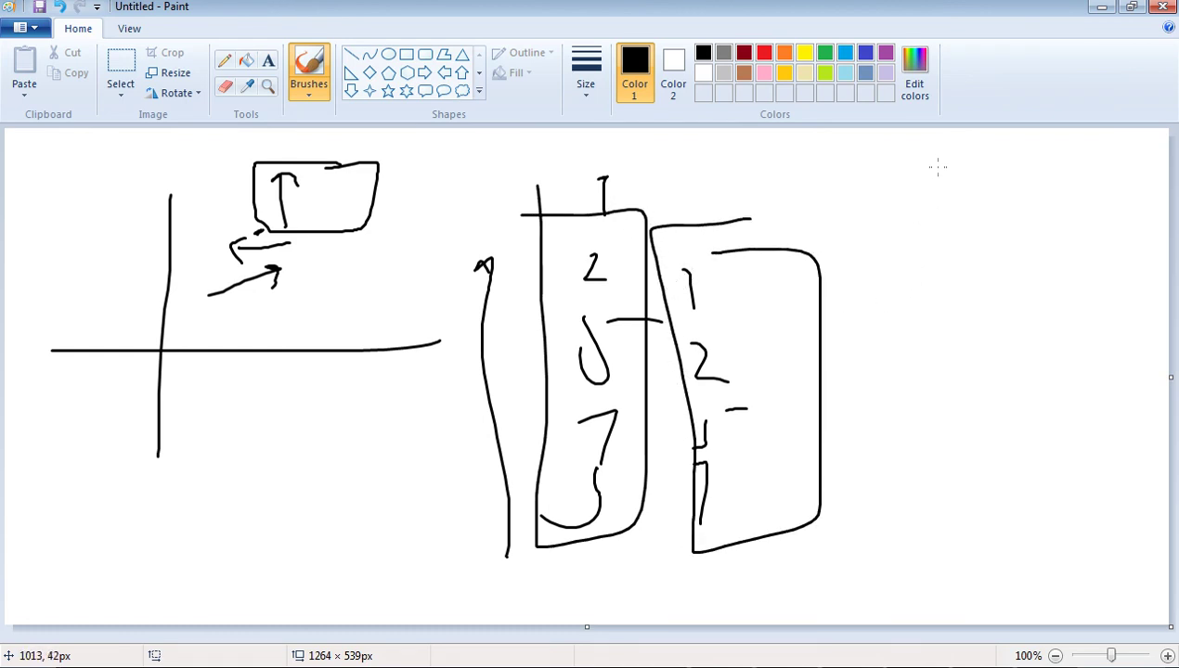
- Handwrite alpha, beta and a third term starting with S beside the boxed columns, underline the list and add a mark below it
mouse_move(938, 163)
mouse_down()
mouse_move(905, 194)
mouse_move(965, 221)
mouse_up()
mouse_move(940, 273)
mouse_down()
mouse_move(936, 329)
mouse_move(981, 299)
mouse_move(868, 277)
mouse_up()
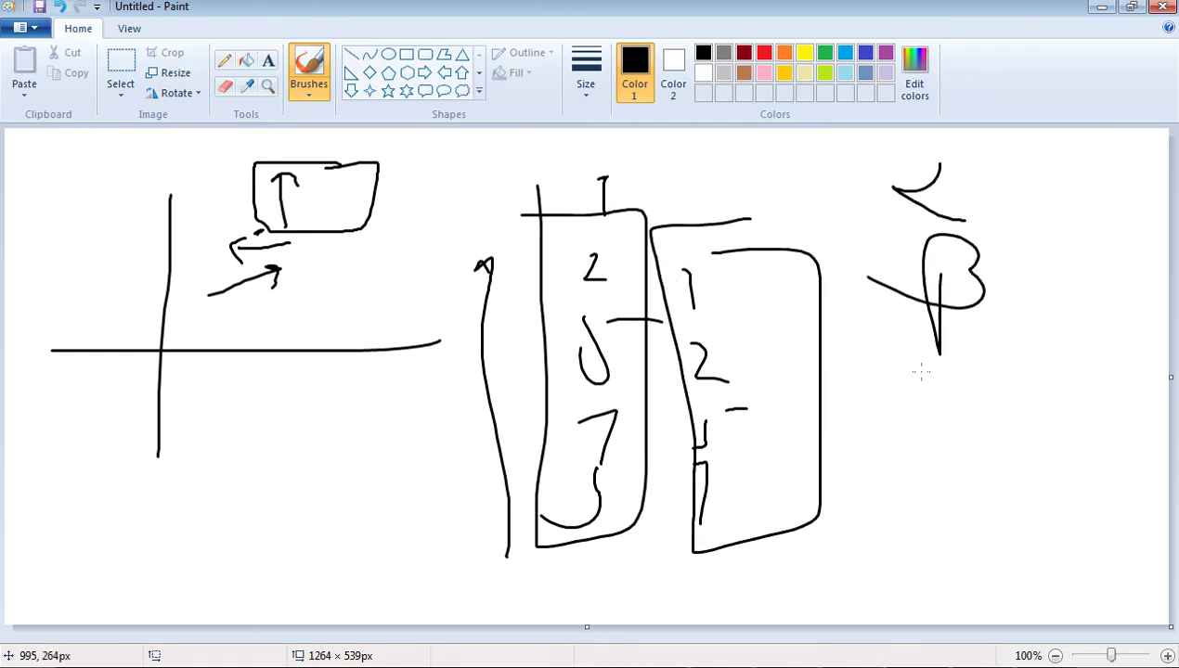
mouse_move(938, 360)
mouse_down()
mouse_move(919, 413)
mouse_move(868, 413)
mouse_up()
mouse_move(932, 399)
mouse_down()
mouse_move(950, 390)
mouse_move(986, 422)
mouse_up()
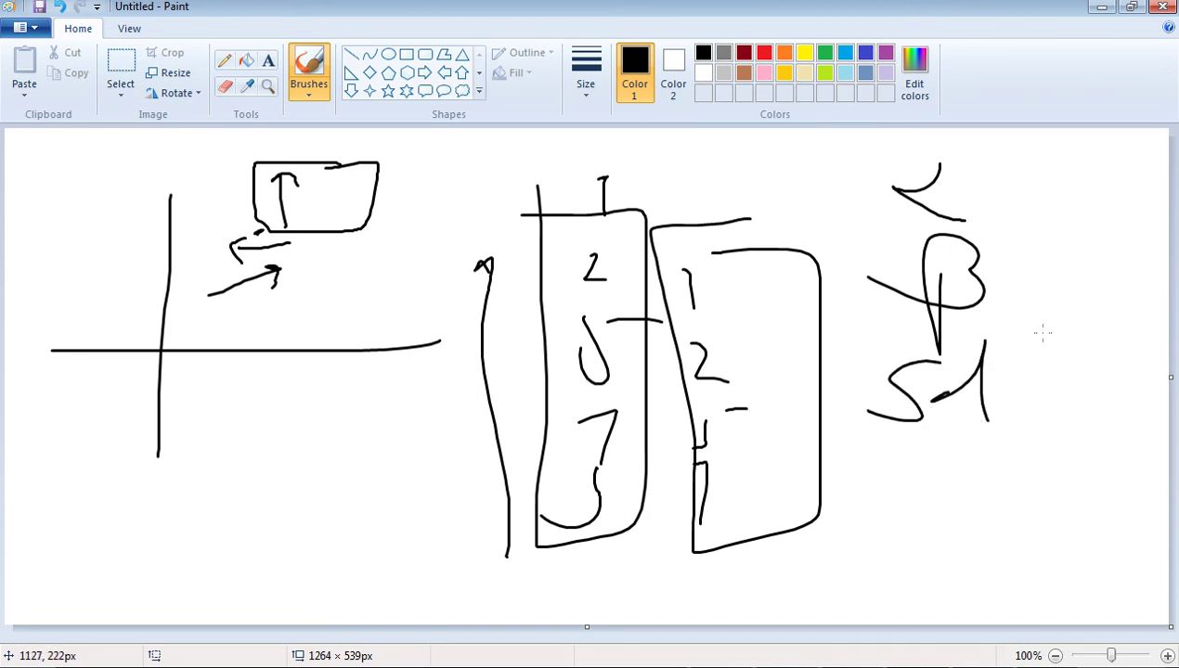
drag(846, 466, 1035, 454)
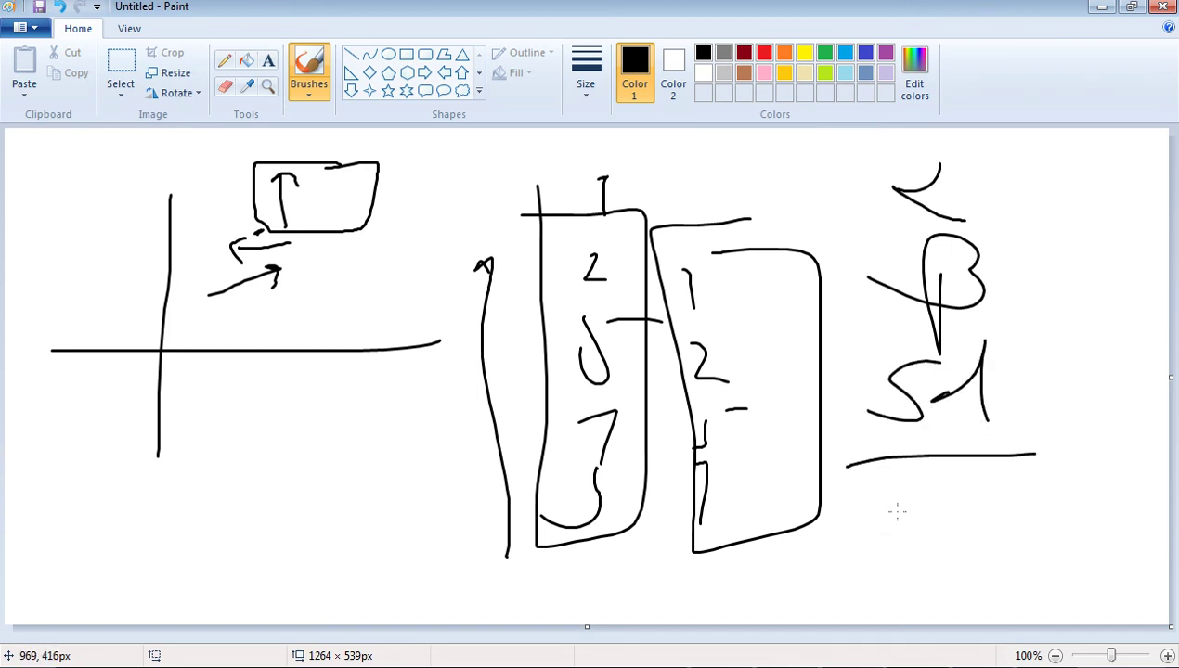
mouse_move(883, 489)
mouse_down()
mouse_move(871, 501)
mouse_move(893, 483)
mouse_move(947, 501)
mouse_move(1009, 495)
mouse_up()
- Switch to the monte carlo 30 nov.pptx presentation in PowerPoint and start its slide show from the title slide
key(alt+Tab)
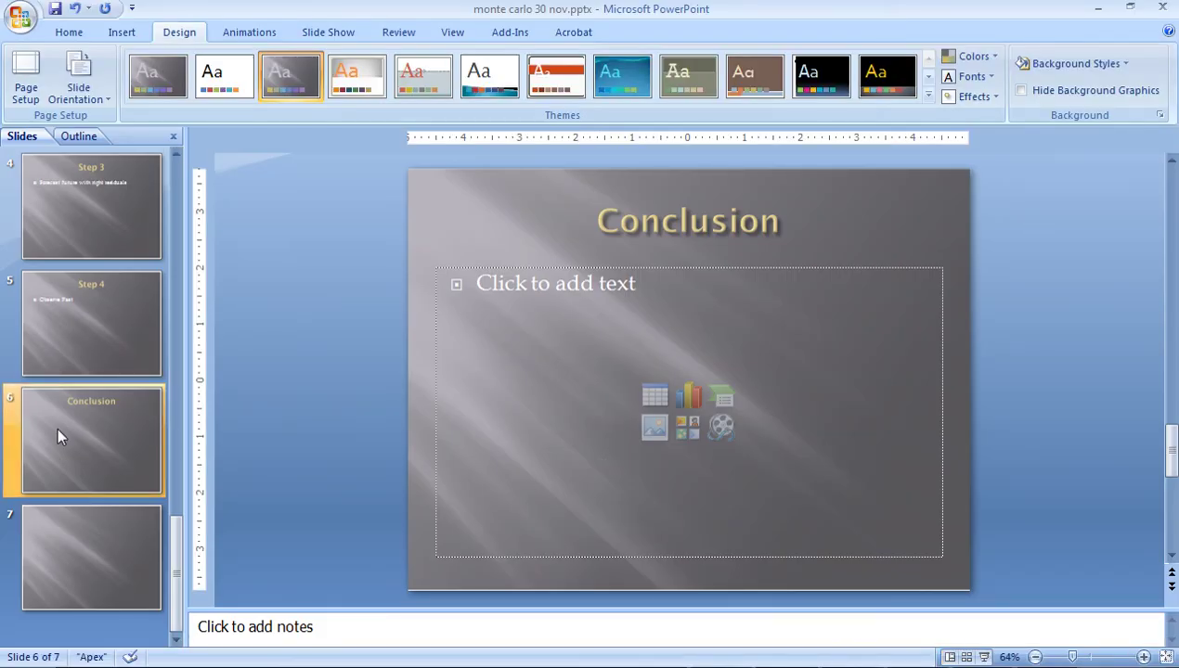
key(F5)
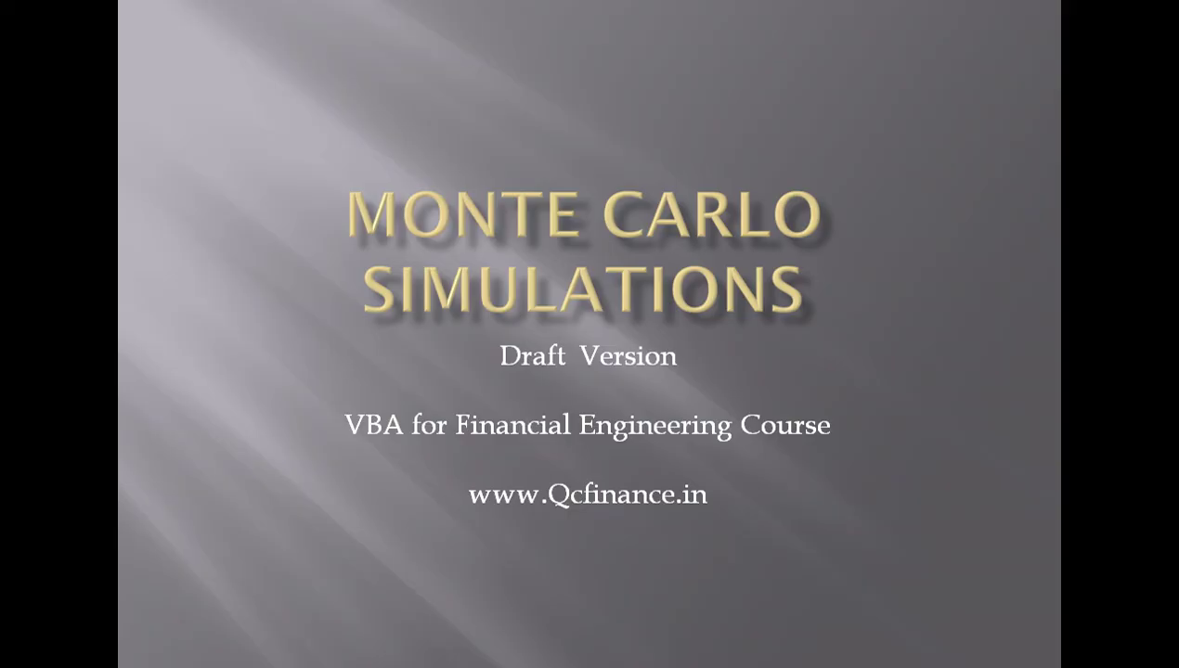